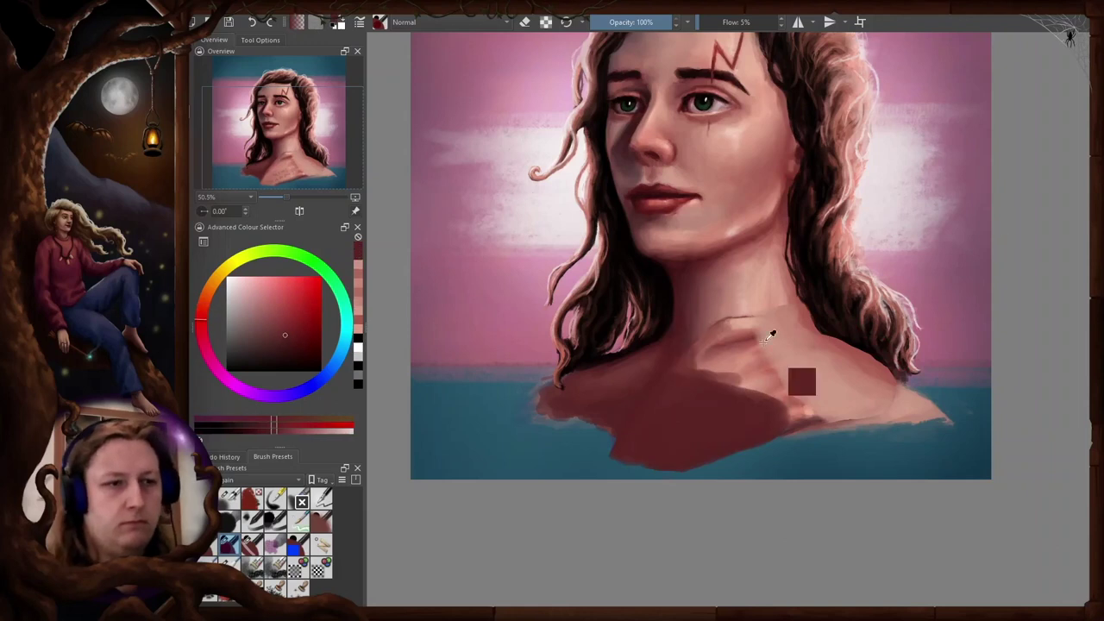
Paint and blend sampled skin tones over the collarbone and upper chest, checking them in the mirrored view
ctrl+click(763, 343)
mouse_move(764, 352)
mouse_down()
mouse_move(702, 369)
mouse_move(783, 332)
mouse_move(751, 389)
mouse_up()
key(m)
drag(725, 346, 755, 341)
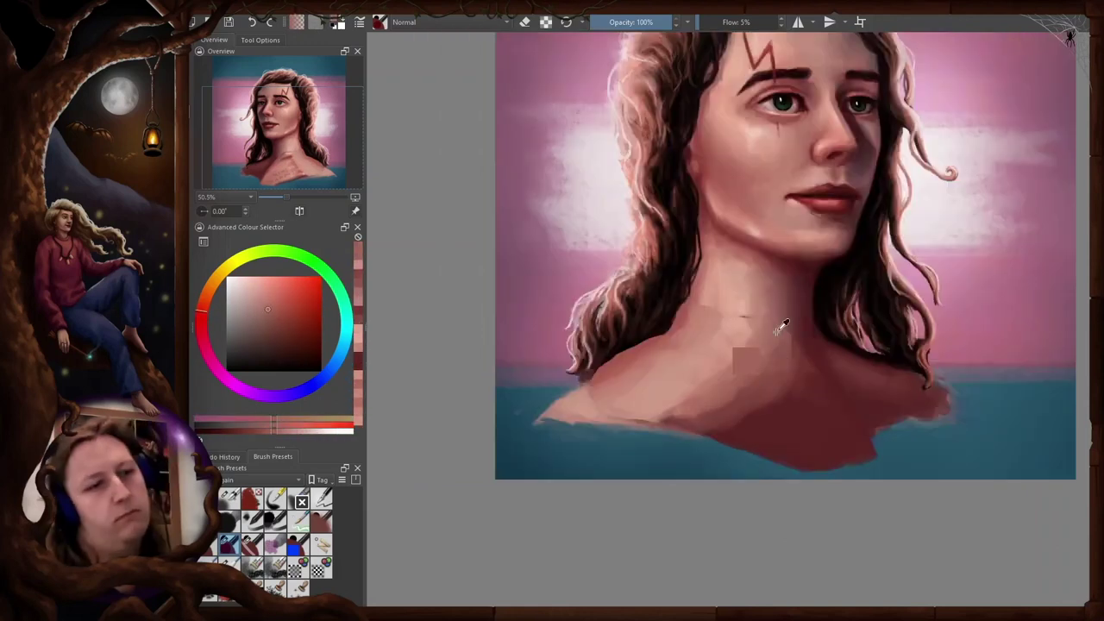
ctrl+click(759, 399)
drag(733, 398, 767, 419)
Refine the shoulders and neck base with light and dark skin tones sampled from the painting
drag(776, 366, 775, 326)
key(e)
key(e)
ctrl+click(623, 345)
ctrl+click(733, 332)
scroll(748, 295, down, 1)
ctrl+click(851, 372)
Smooth the shadow transition between the neck and the lit side of the chest with sampled skin tones
key(m)
ctrl+click(739, 313)
ctrl+click(705, 389)
ctrl+click(750, 384)
mouse_move(755, 381)
mouse_down()
mouse_move(792, 397)
mouse_move(819, 382)
mouse_move(806, 396)
mouse_up()
ctrl+click(802, 371)
Select the eye area on the shaded side of the face, adjust it with a small transform and clear the selection
drag(810, 79, 829, 220)
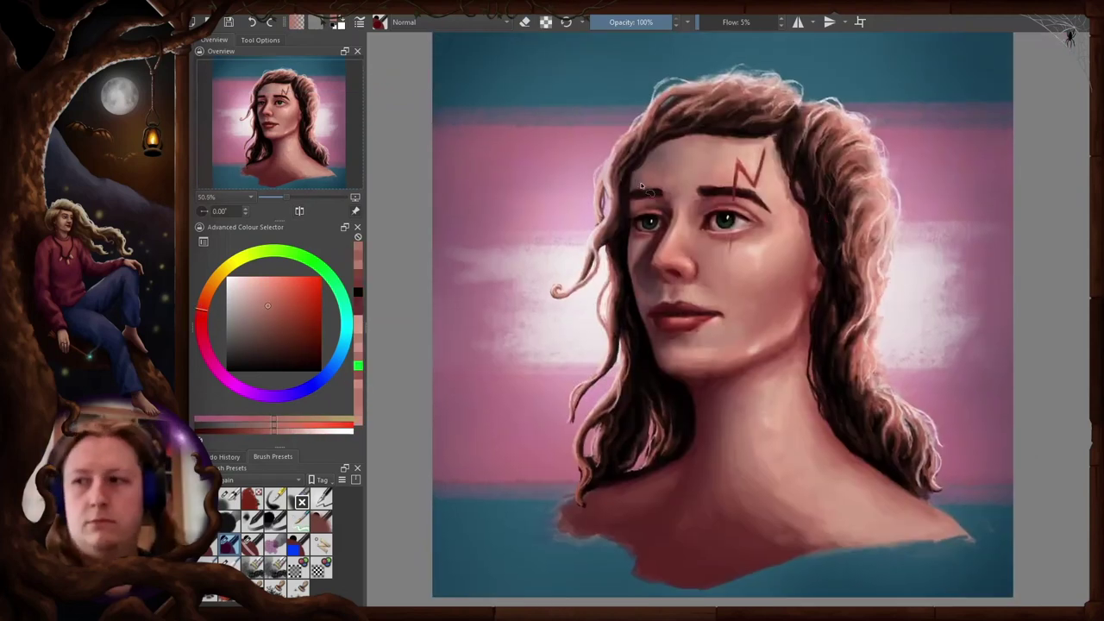
drag(665, 231, 661, 237)
key(ctrl+t)
drag(702, 183, 700, 170)
key(Return)
key(ctrl+shift+a)
key(b)
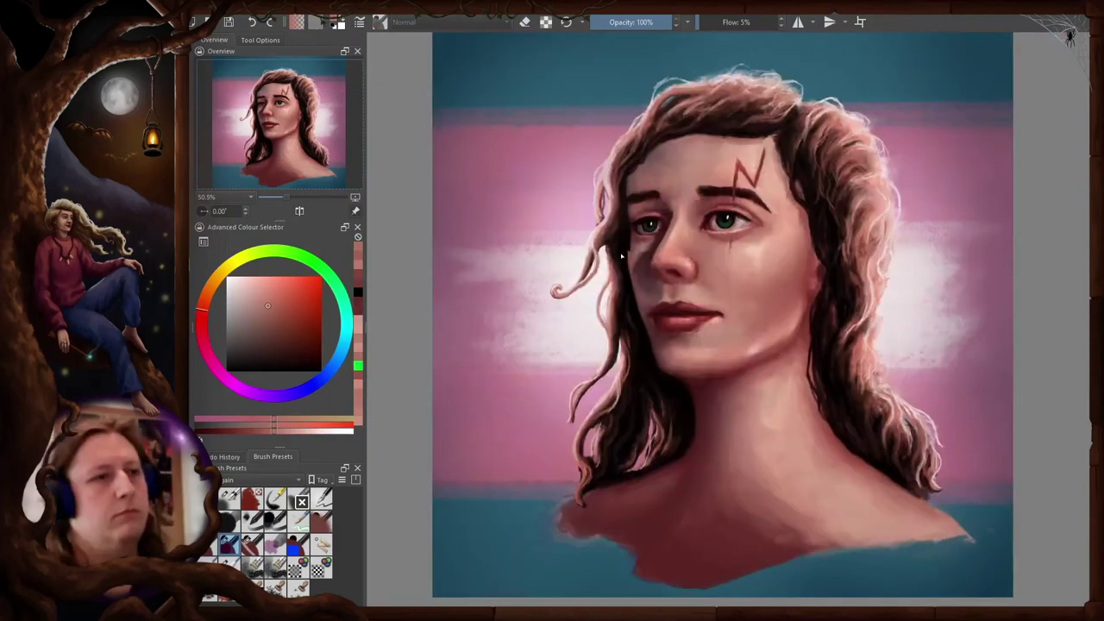
Retouch the face's shaded edge beside the hair and the cheek near the mouth corner with sampled colours
ctrl+click(629, 259)
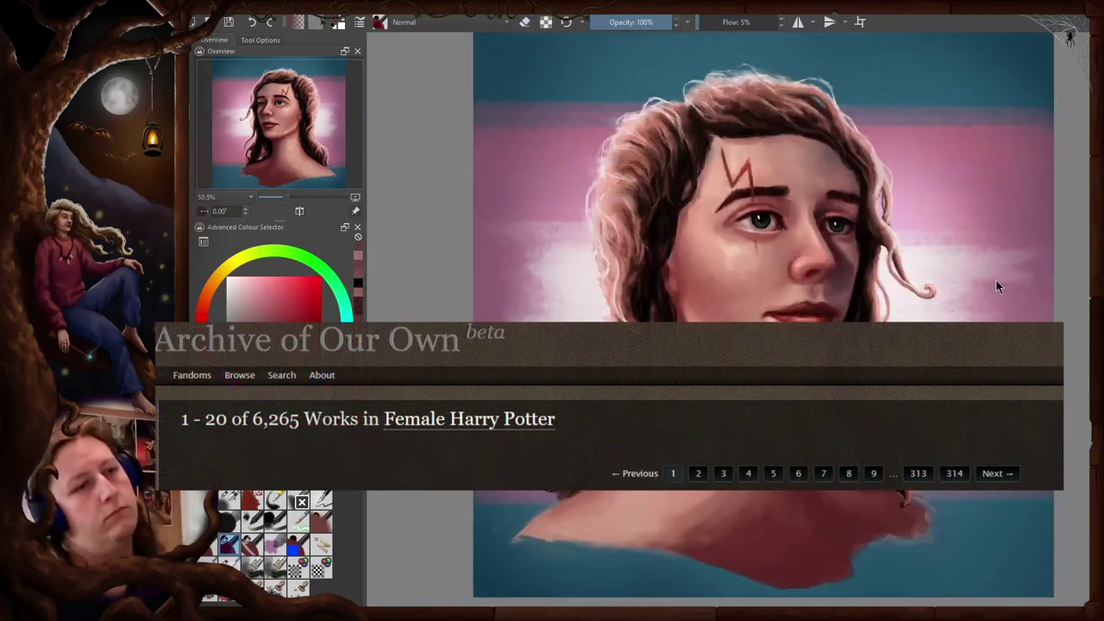
key(m)
ctrl+click(627, 284)
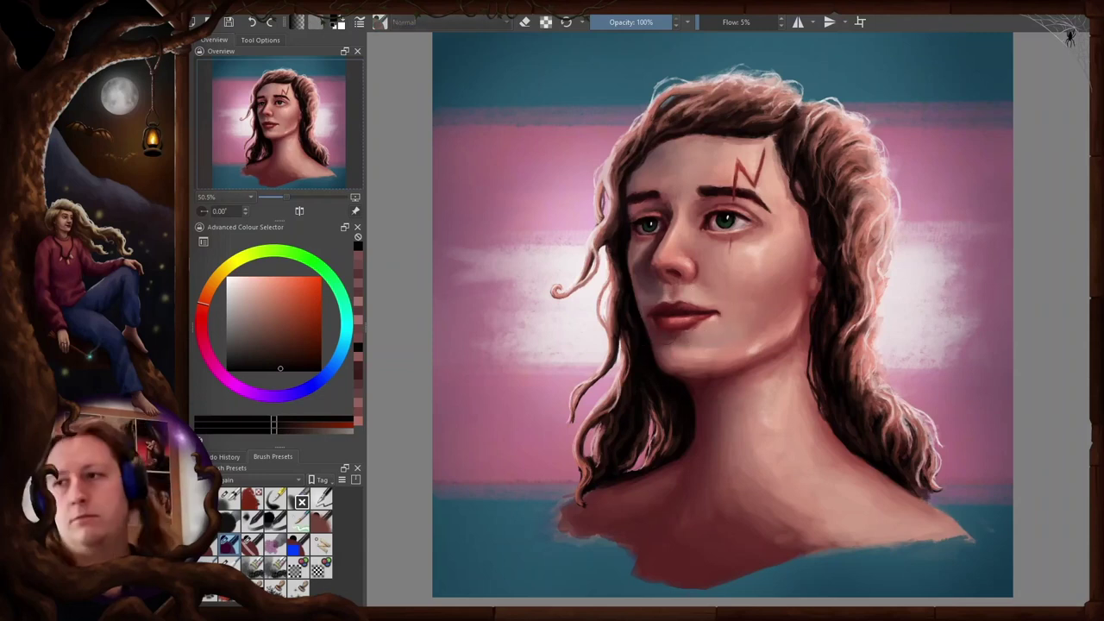
key(m)
ctrl+click(801, 313)
ctrl+click(776, 319)
key(m)
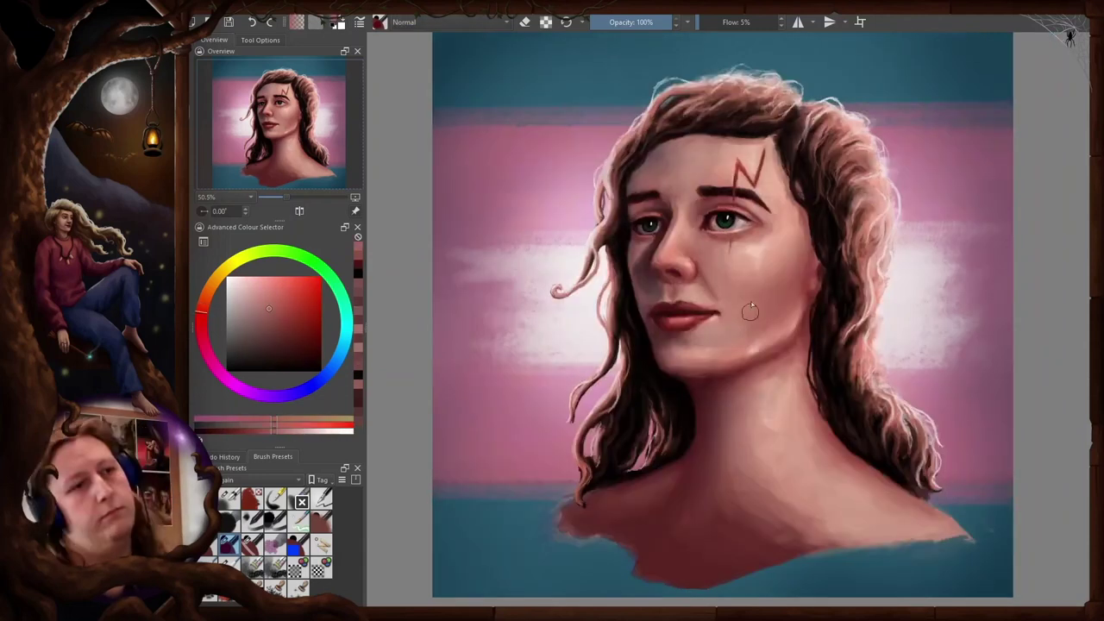
Paint white highlights in the eyes and start a wet streak beneath the eye on the lit side
ctrl+click(705, 229)
ctrl+click(648, 229)
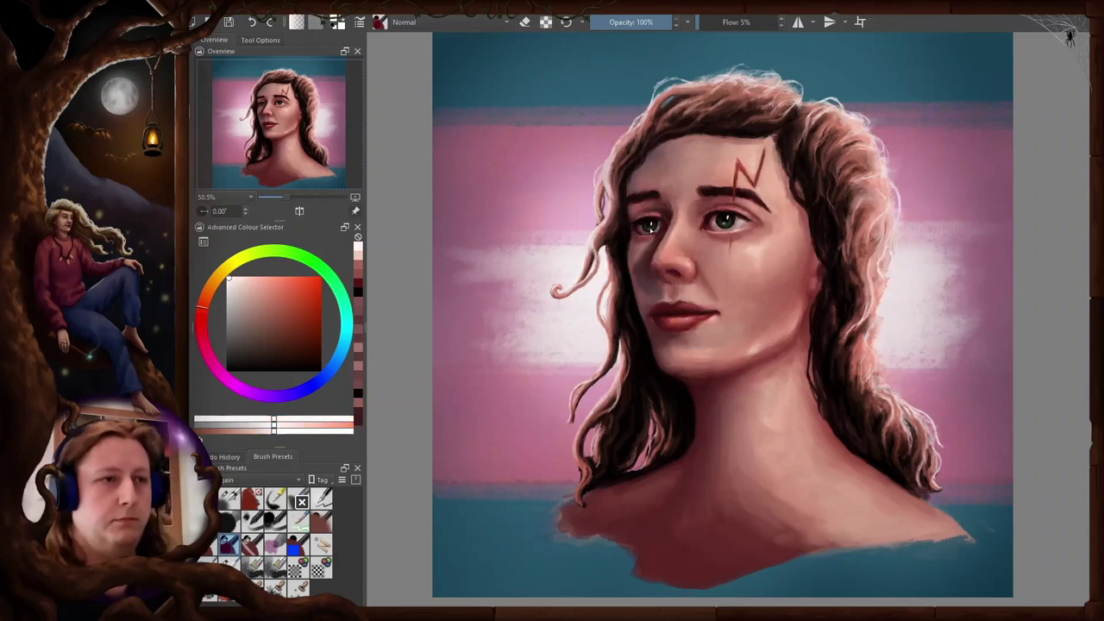
ctrl+click(707, 360)
drag(709, 238, 719, 271)
ctrl+click(725, 269)
key(m)
Paint a curved tear track from the inner corner of the lit-side eye down the cheek
ctrl+click(776, 358)
key(e)
key(e)
mouse_move(772, 240)
mouse_down()
mouse_move(768, 271)
mouse_move(734, 307)
mouse_up()
key(m)
key(e)
key(e)
key(e)
key(e)
Refine the tear track by alternating brush and eraser, and paint a teardrop at its lower end
drag(712, 241, 728, 288)
ctrl+click(714, 259)
drag(710, 245, 714, 265)
key(e)
key(e)
ctrl+click(714, 378)
key(e)
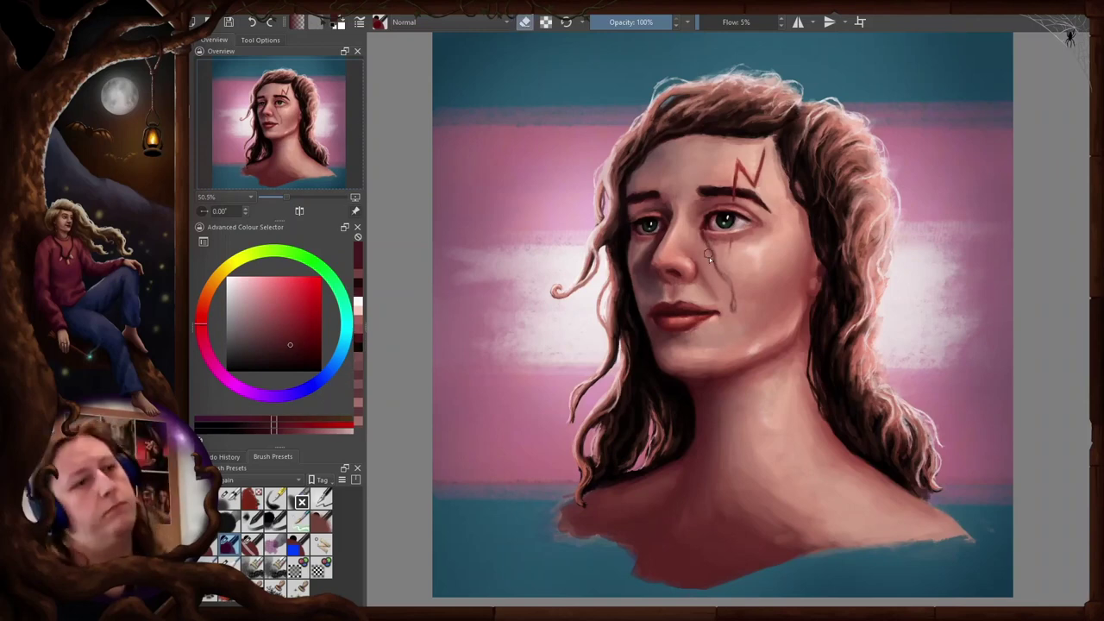
key(e)
ctrl+click(869, 345)
drag(732, 306, 733, 311)
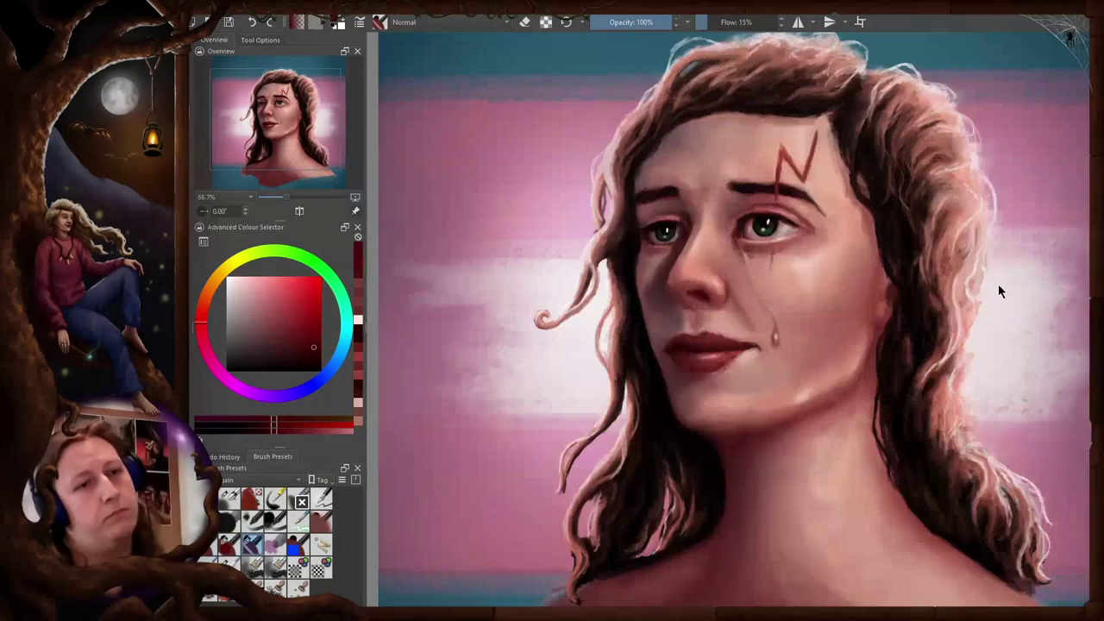
Retouch the nose bridge and inner eye corners with sampled skin tones at 15% flow
ctrl+click(718, 290)
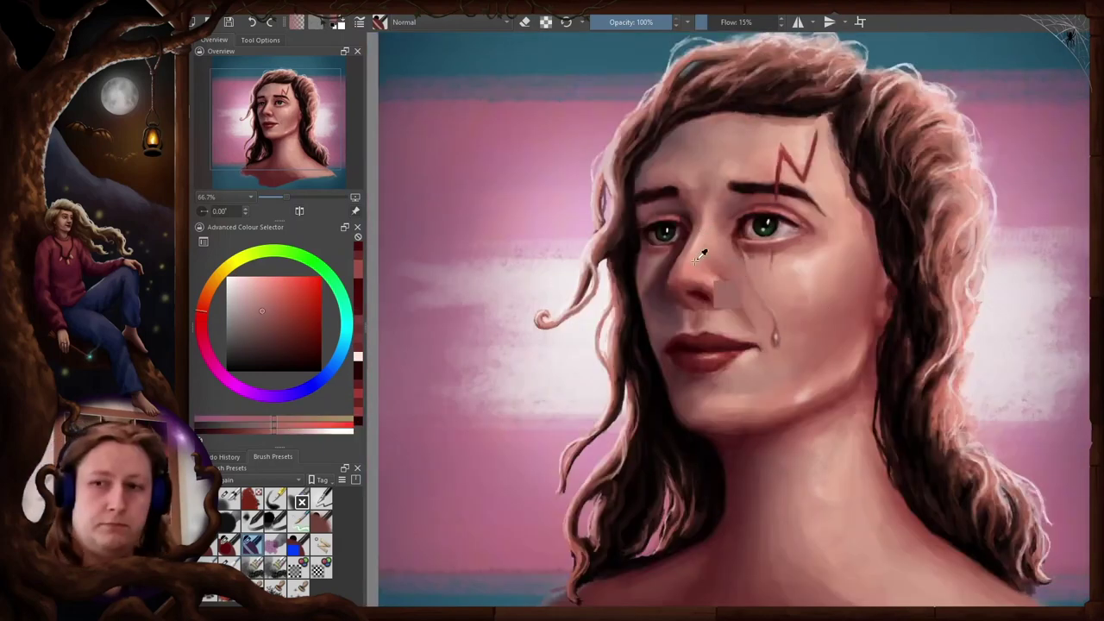
ctrl+click(693, 230)
ctrl+click(691, 215)
key(m)
ctrl+click(799, 219)
key(m)
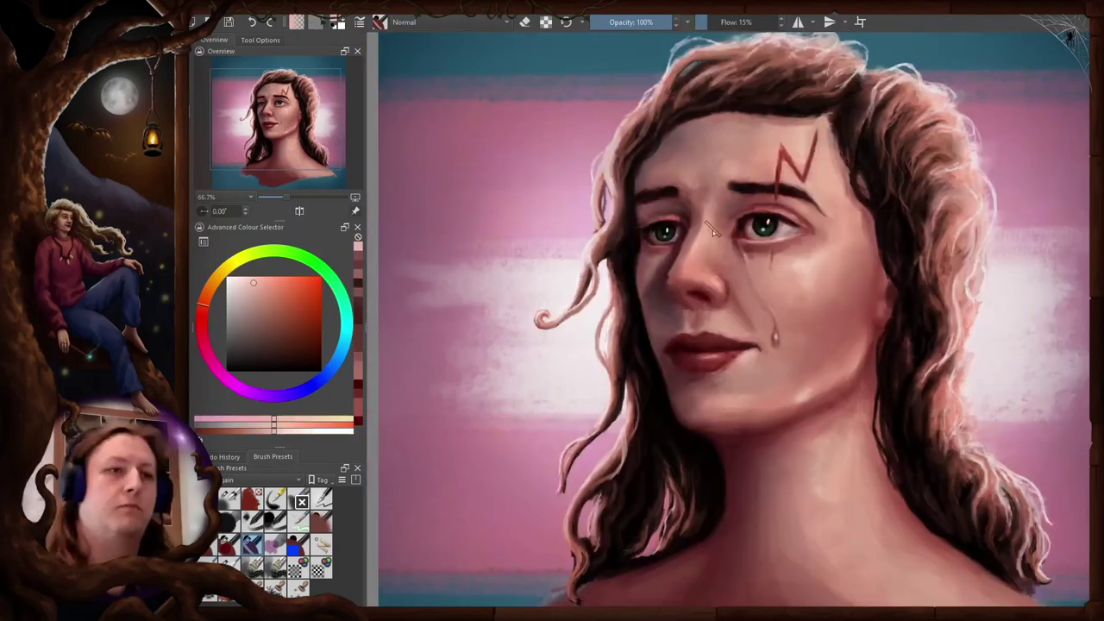
ctrl+click(686, 286)
key(m)
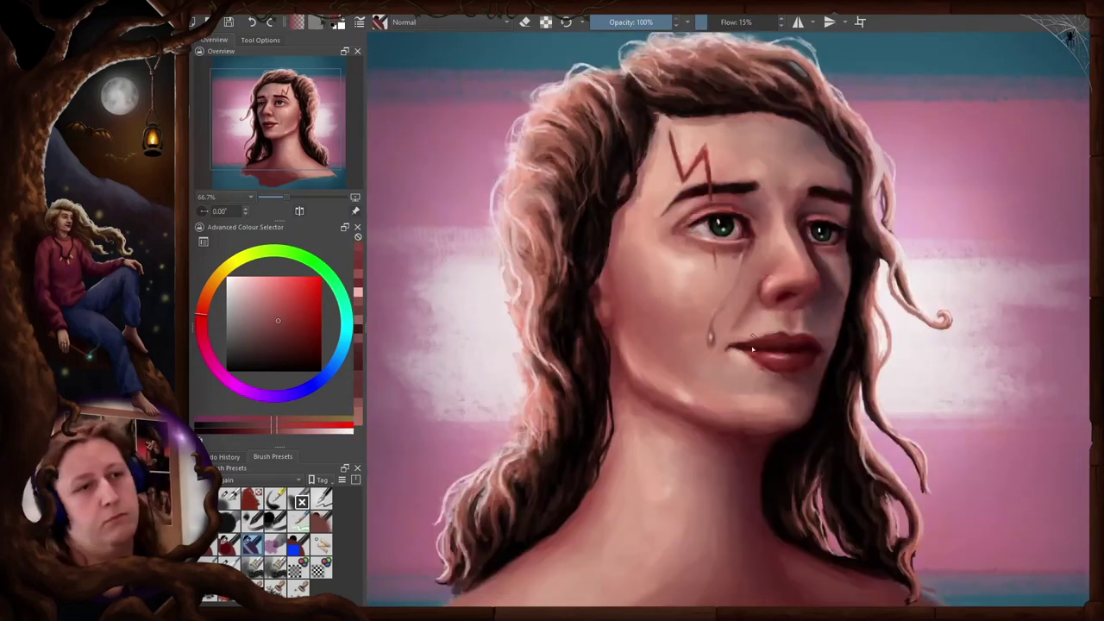
Shade the nostril and the wing of the nose with reddish tones sampled from the face
ctrl+click(741, 437)
ctrl+click(781, 299)
ctrl+click(774, 297)
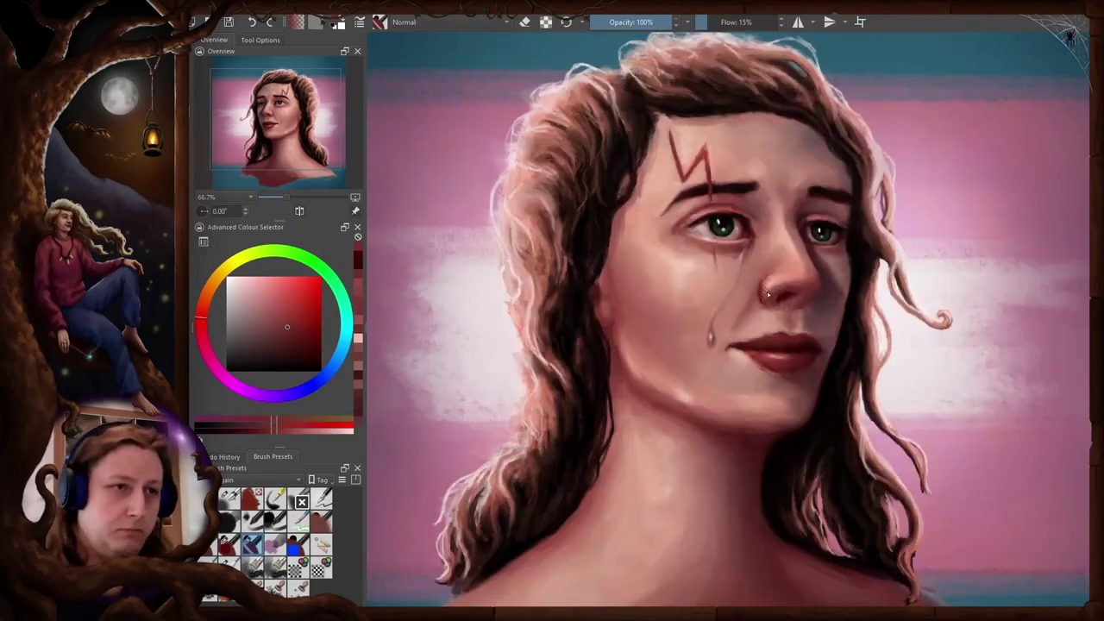
ctrl+click(766, 288)
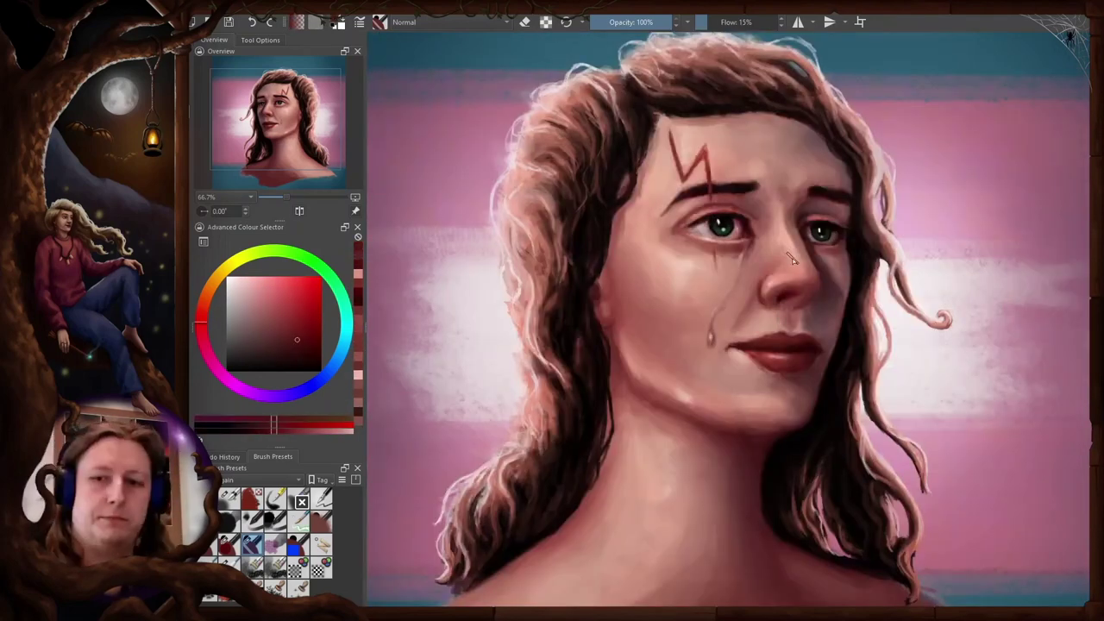
Refine the nose's side plane and the skin beside the eye with lighter sampled tones
key(m)
ctrl+click(773, 264)
ctrl+click(779, 258)
key(m)
key(m)
ctrl+click(784, 215)
ctrl+click(770, 243)
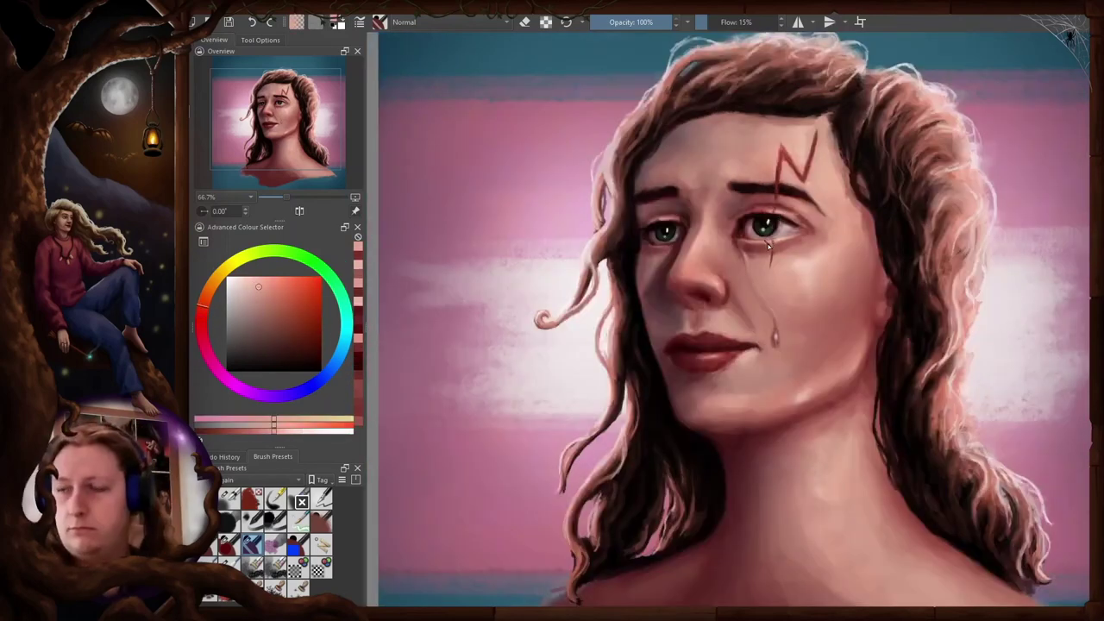
key(minus)
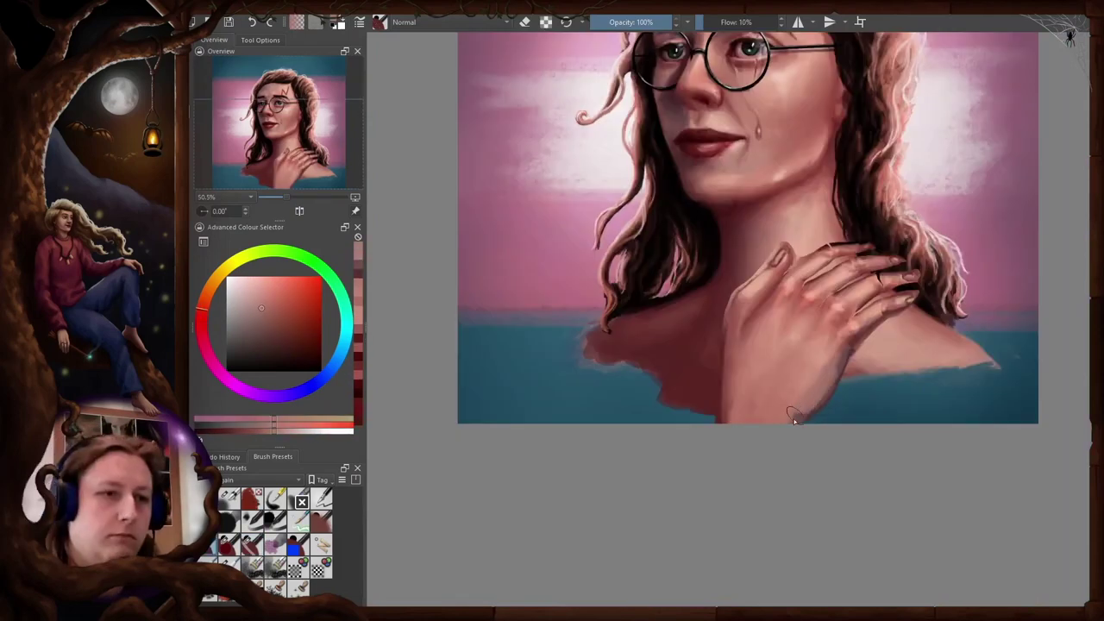
Paint the wrist and back of the raised hand with sampled skin tones, checking them in the mirrored view
key(m)
ctrl+click(898, 388)
key(m)
ctrl+click(744, 372)
key(m)
key(m)
key(m)
ctrl+click(759, 352)
key(m)
key(m)
Adjust the raised hand with the Transform tool and check it in the mirrored view
key(6)
key(6)
key(5)
key(m)
drag(773, 291, 805, 227)
key(ctrl+t)
key(m)
key(m)
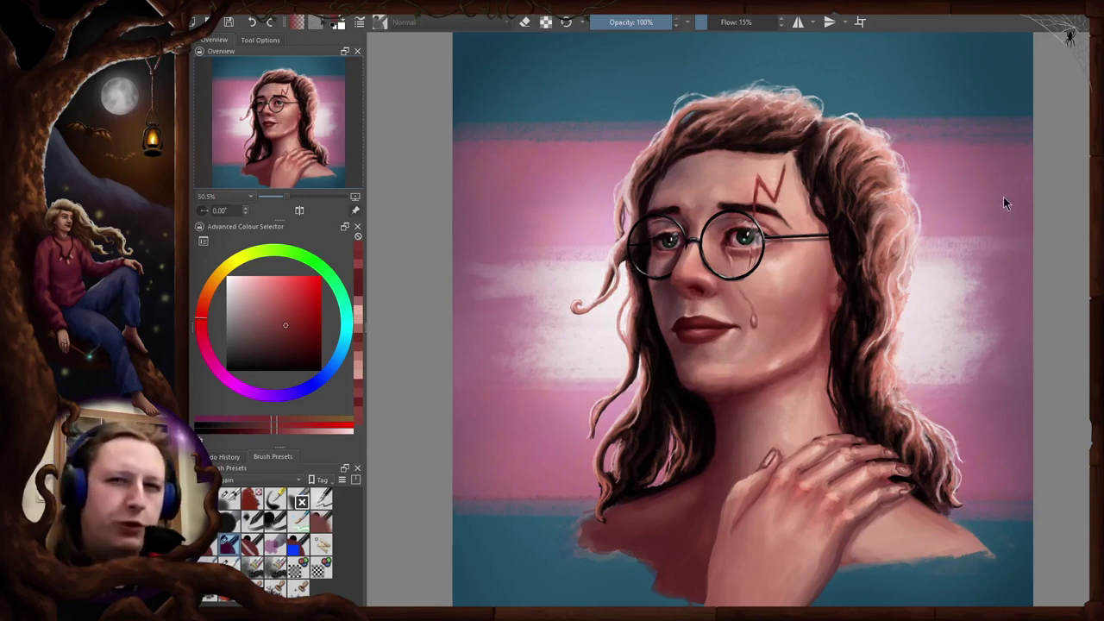
Compare the portrait's earlier and current face and hand by undoing and redoing the last change at 100% zoom
key(ctrl+z)
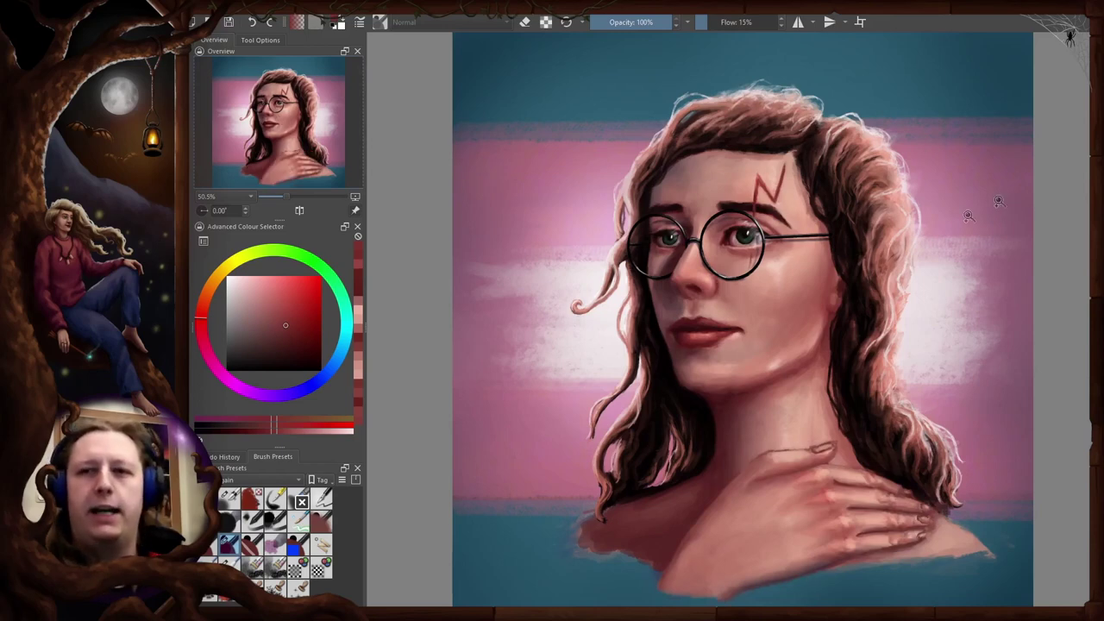
key(ctrl+shift+z)
key(1)
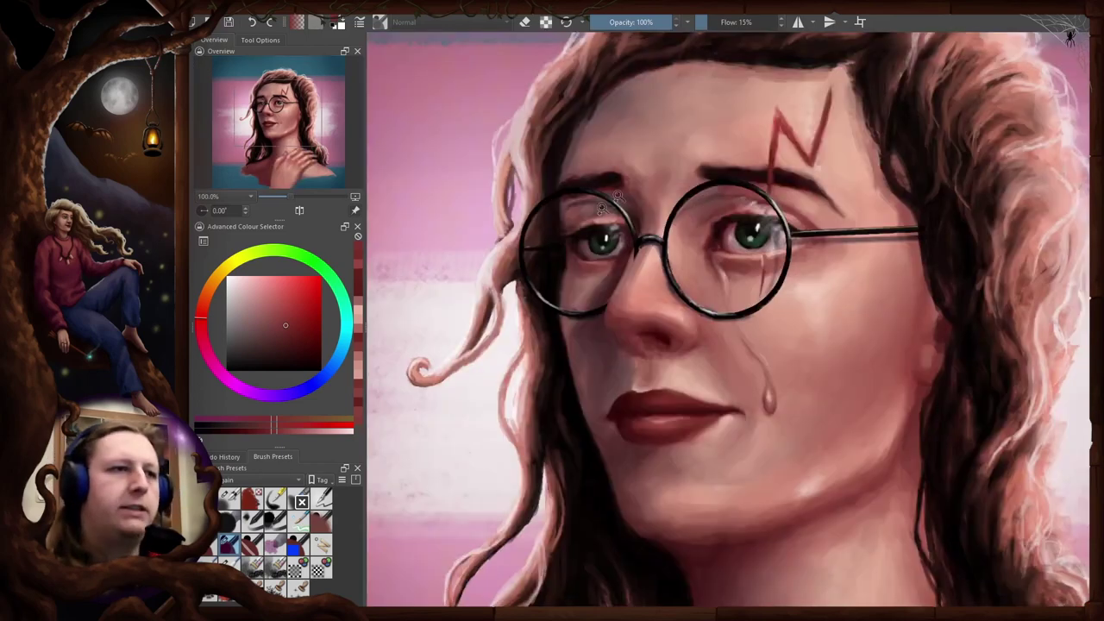
drag(586, 164, 619, 143)
key(ctrl+z)
key(ctrl+shift+z)
key(ctrl+z)
key(ctrl+shift+z)
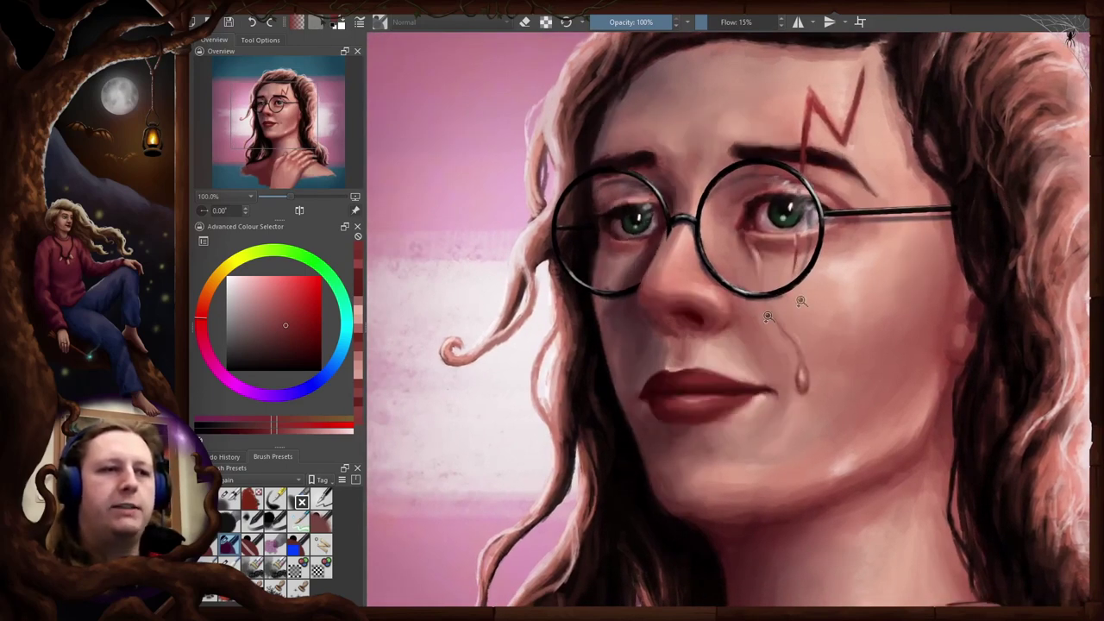
drag(700, 138, 722, 204)
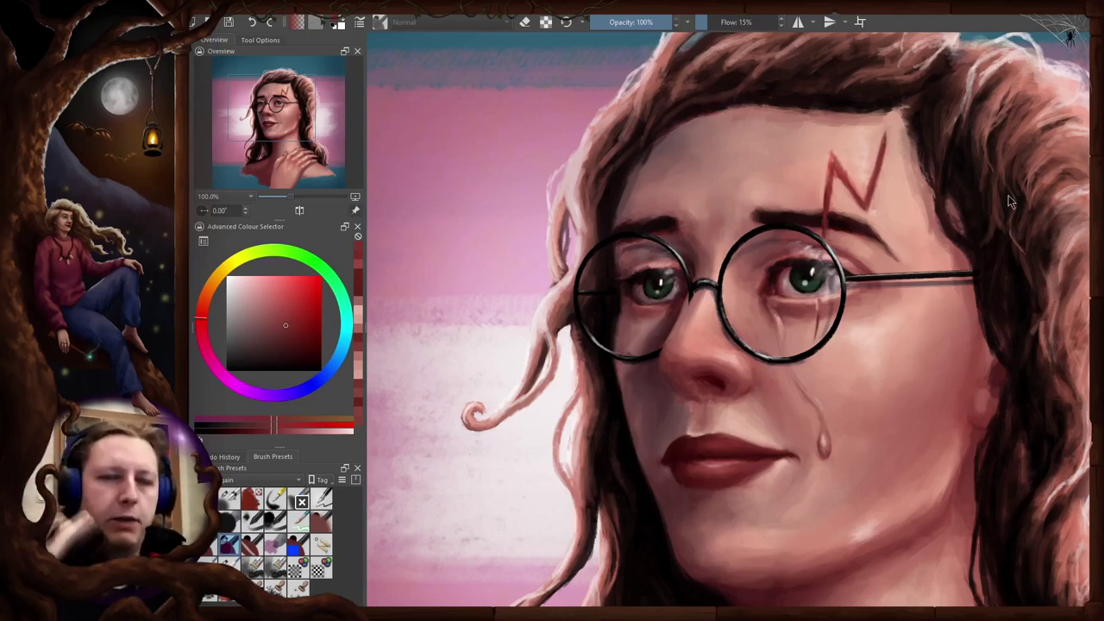
drag(1008, 194, 921, 241)
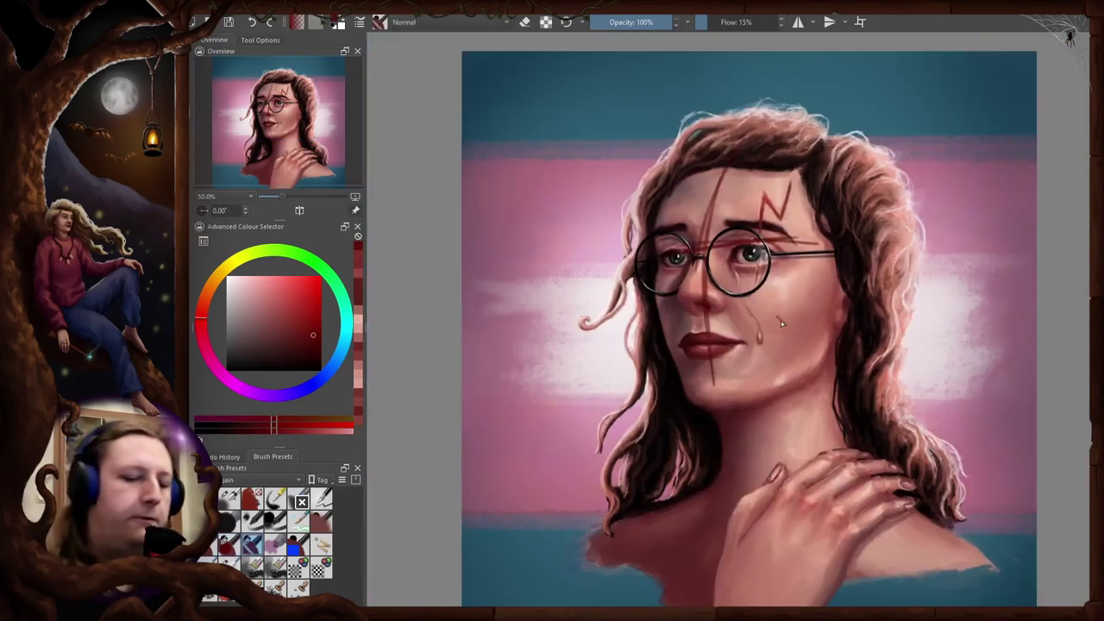
Undo the last guide strokes and sketch new guide lines down the face and across the eyes in dark red
key(ctrl+z)
key(ctrl+z)
drag(761, 170, 758, 390)
drag(693, 248, 831, 244)
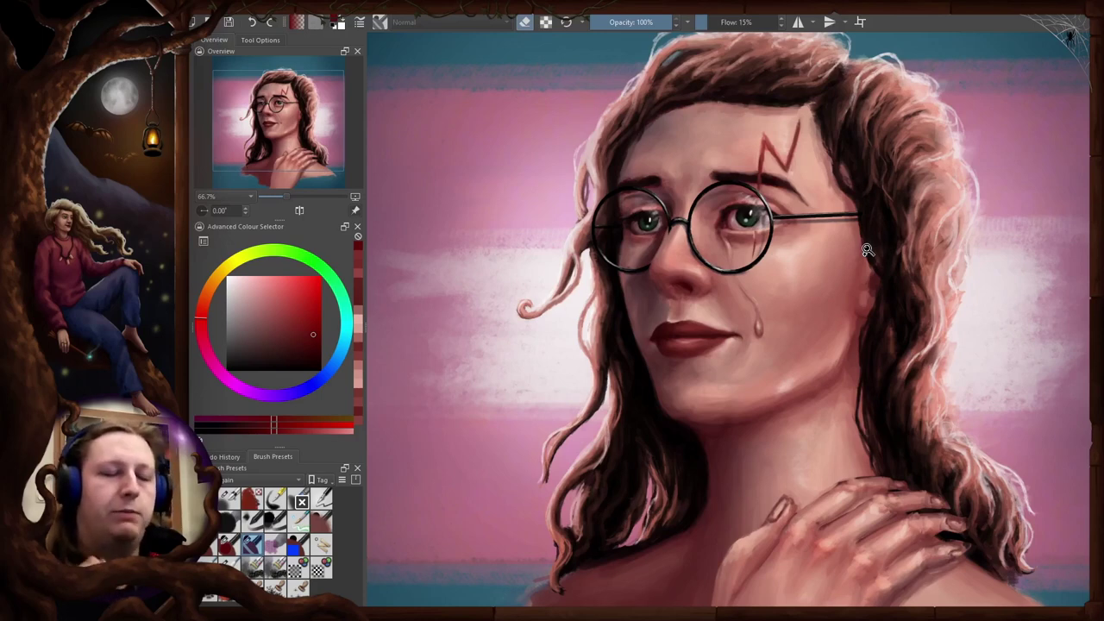
Try smearing away the facial features with a blending brush at 100% flow, undoing the first attempt and repeating it
key(2)
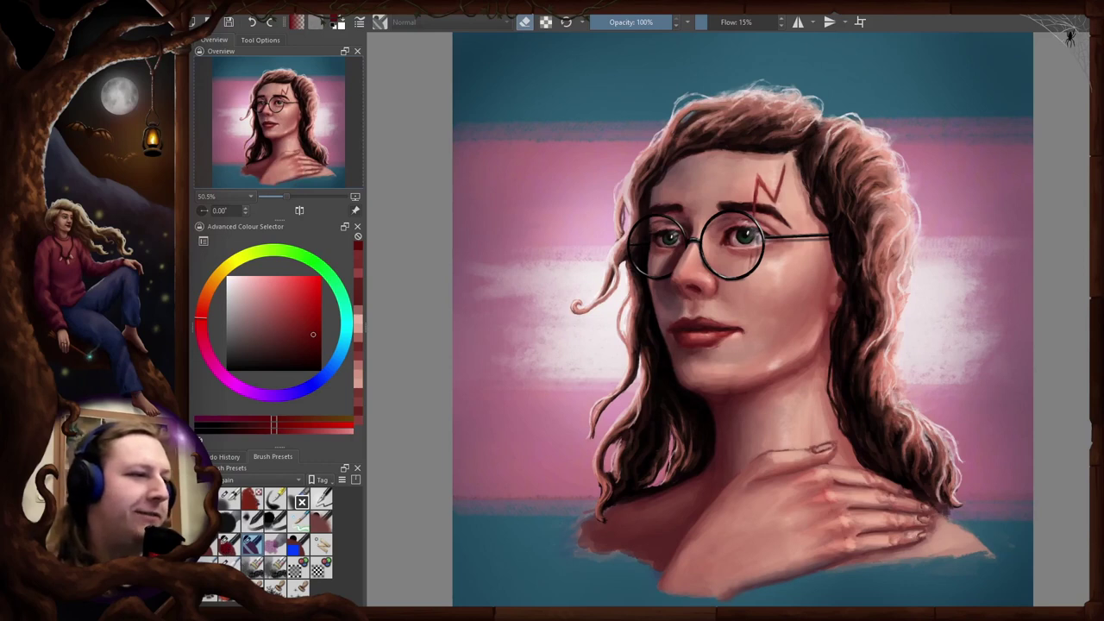
click(252, 545)
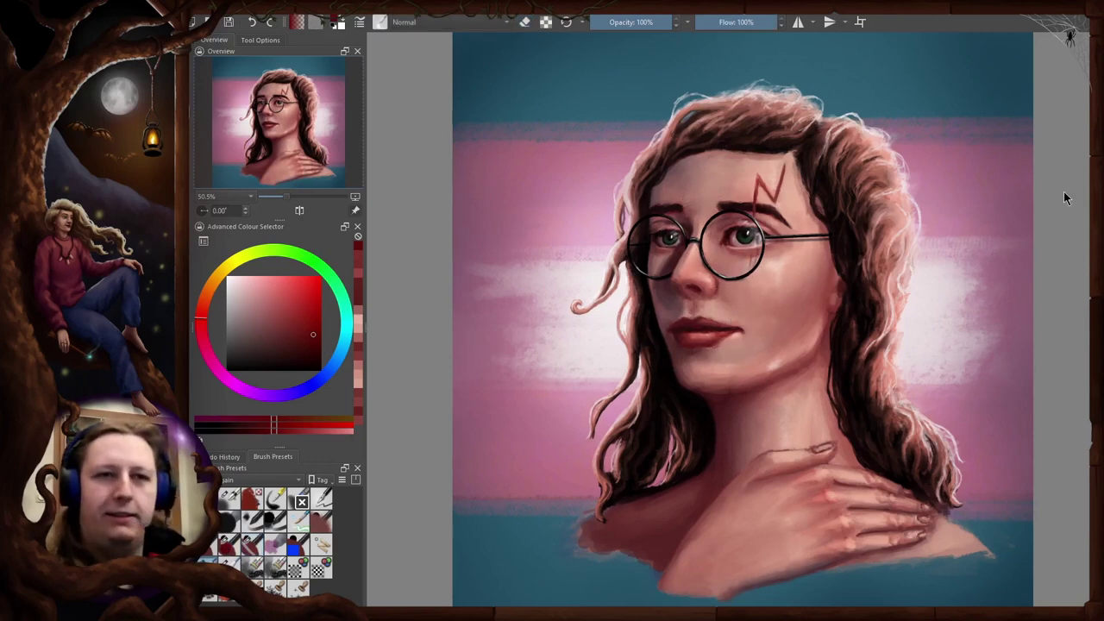
mouse_move(749, 205)
mouse_down()
mouse_move(703, 252)
mouse_move(717, 280)
mouse_move(711, 347)
mouse_up()
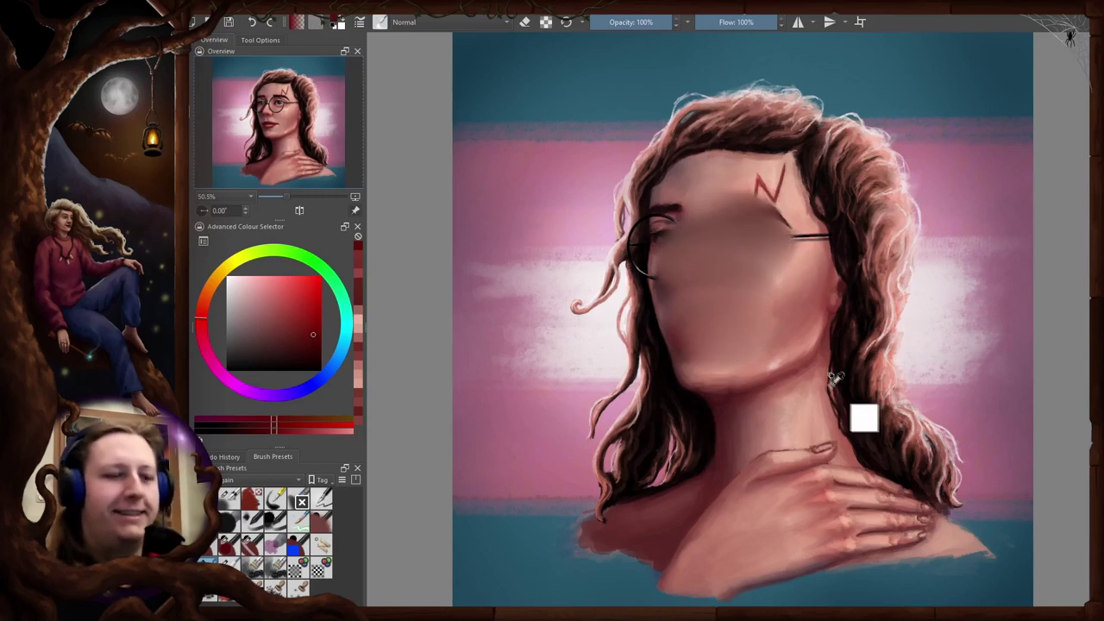
key(ctrl+z)
mouse_move(734, 222)
mouse_down()
mouse_move(775, 228)
mouse_move(691, 290)
mouse_move(767, 352)
mouse_up()
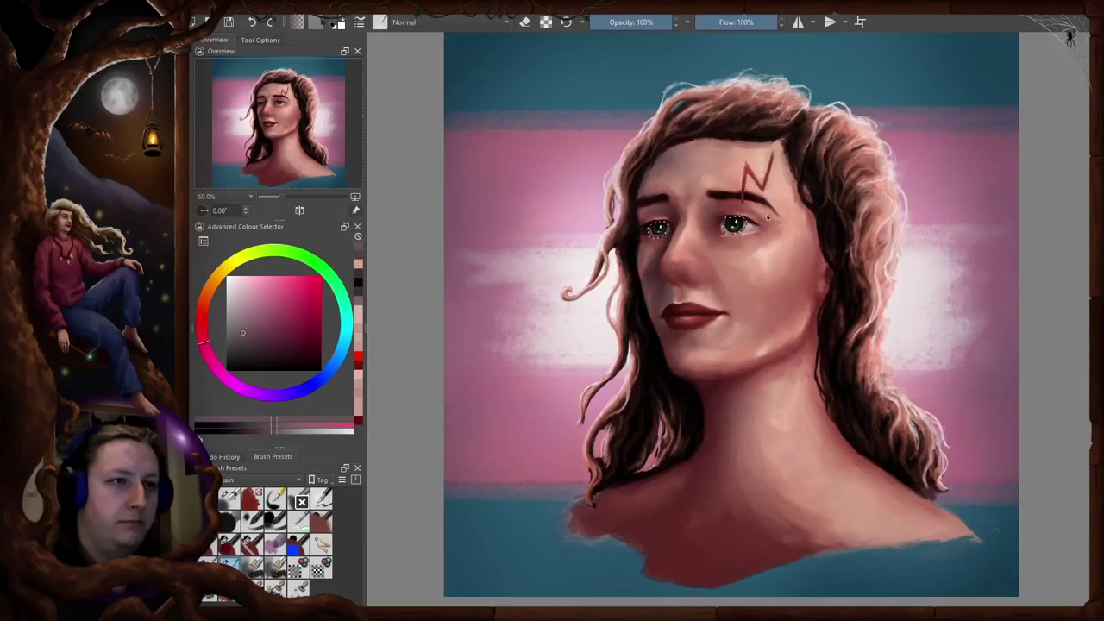
Paint over the eye on the lit side of the face with sampled skin shadow tones at 15% flow
click(228, 544)
drag(725, 225, 742, 229)
ctrl+click(705, 207)
ctrl+click(680, 233)
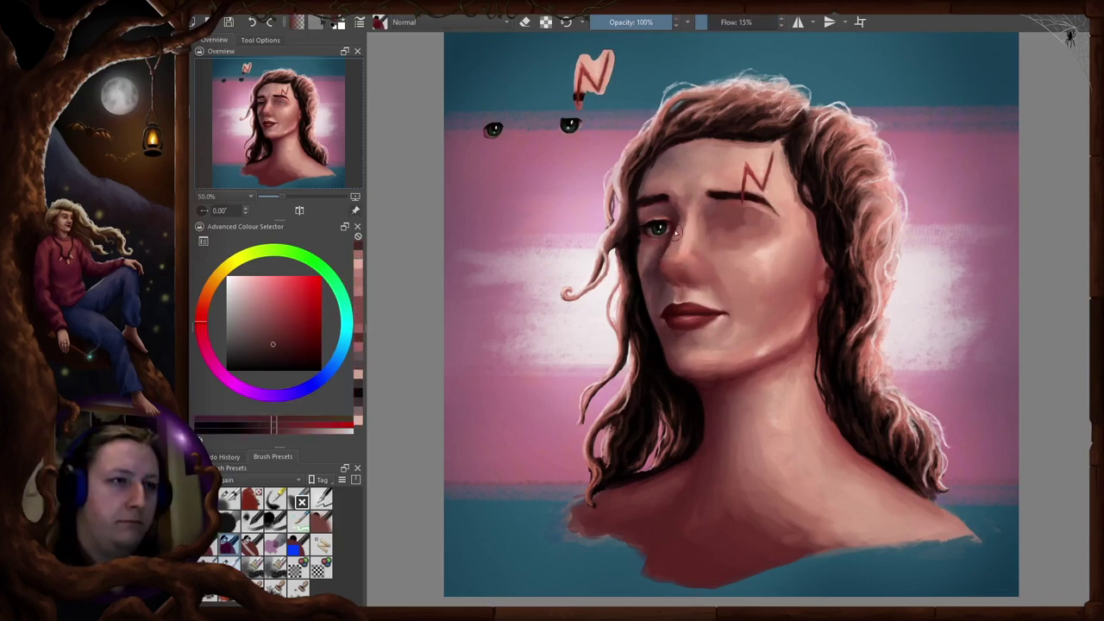
key(m)
key(m)
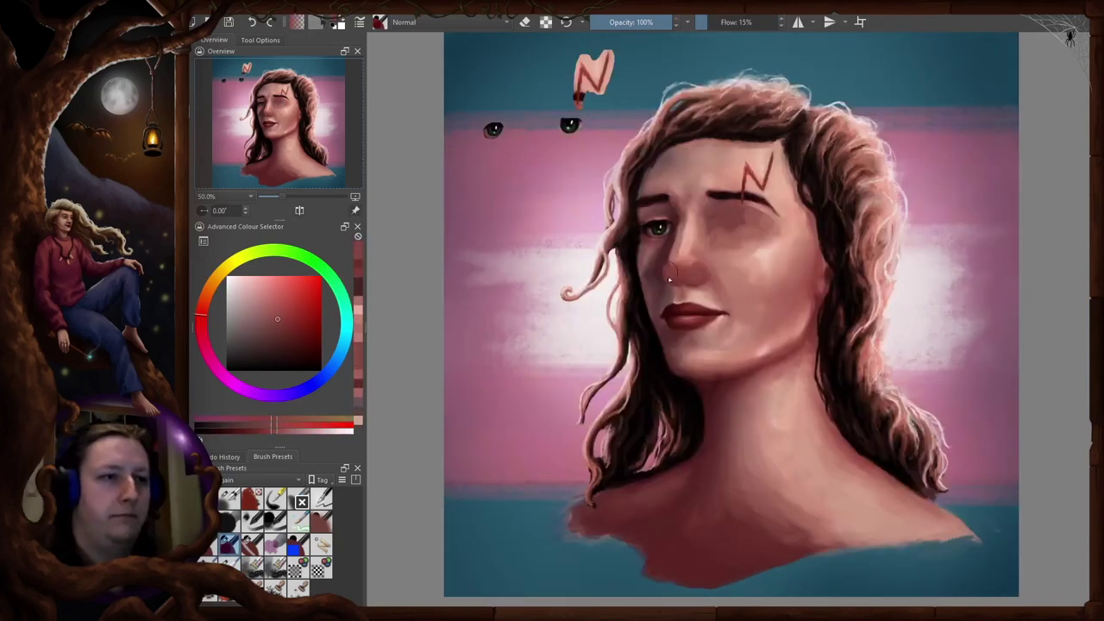
Cover the remaining eye and both eyebrows with sampled skin tones, leaving blank eye sockets
ctrl+click(792, 297)
ctrl+click(688, 255)
drag(653, 229, 664, 219)
ctrl+click(737, 336)
key(5)
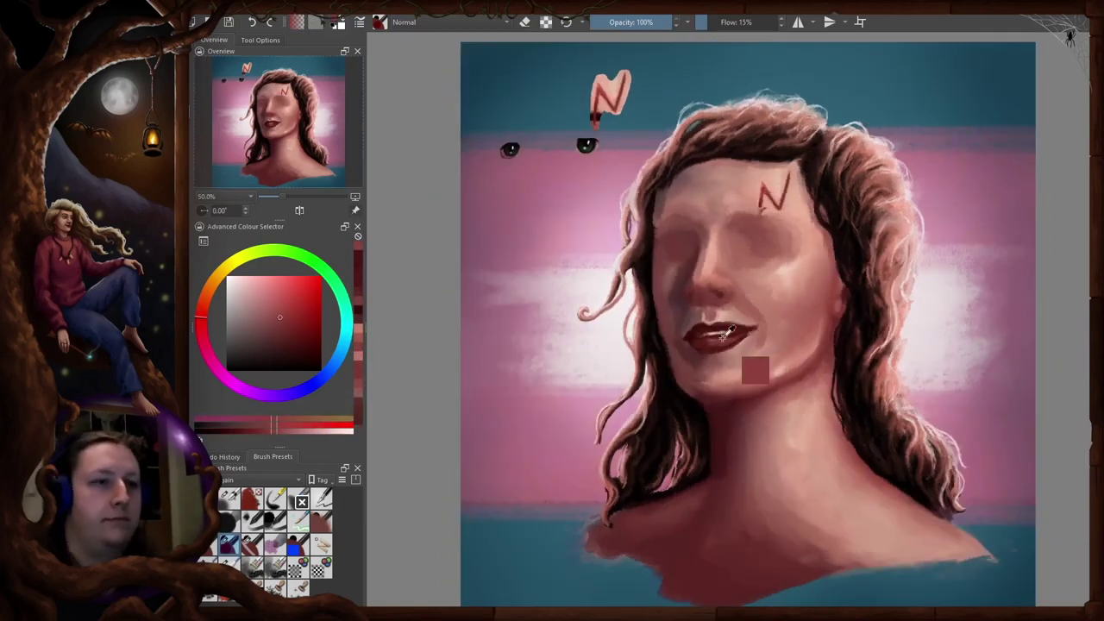
Repaint the lips and mouth corners into a slightly open smile using sampled lip and skin tones
ctrl+click(762, 327)
key(m)
key(m)
ctrl+click(759, 310)
drag(762, 332, 762, 348)
ctrl+click(683, 346)
drag(683, 346, 687, 341)
Paint greyish teeth between the parted lips and refine the lip edges, checking them in the mirrored view
ctrl+click(695, 339)
key(m)
ctrl+click(795, 332)
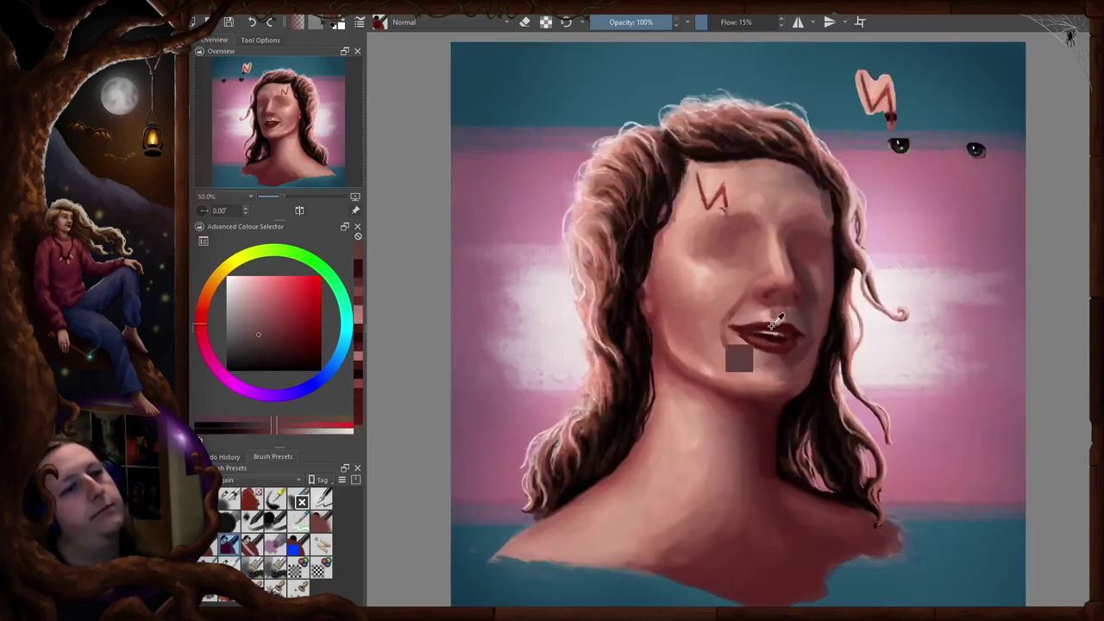
ctrl+click(778, 326)
key(m)
ctrl+click(739, 344)
ctrl+click(710, 337)
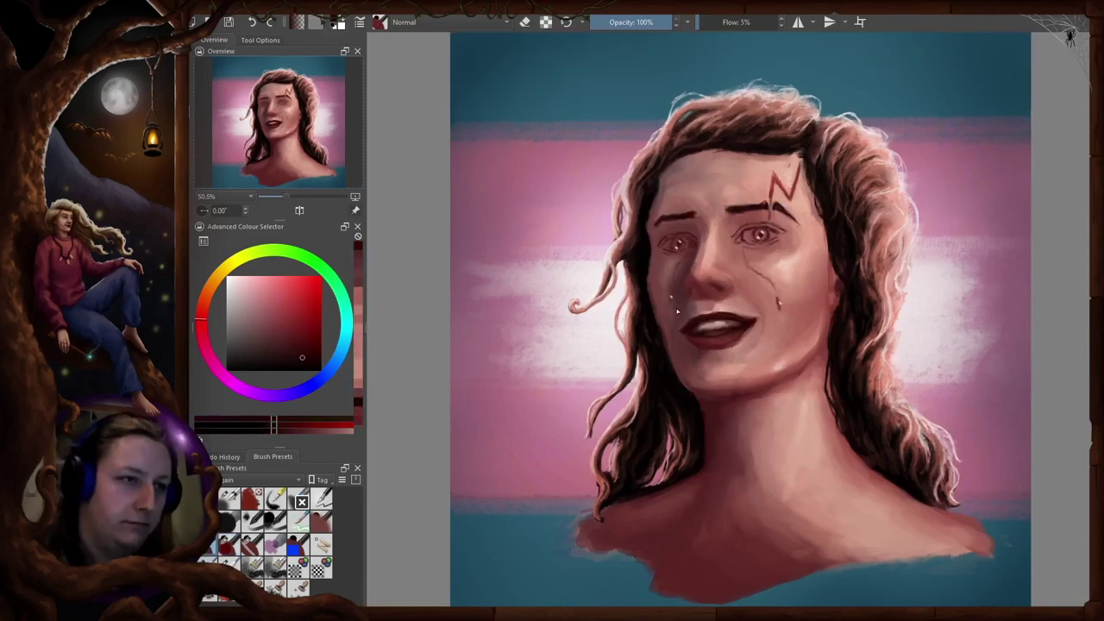
key(m)
key(m)
ctrl+click(682, 351)
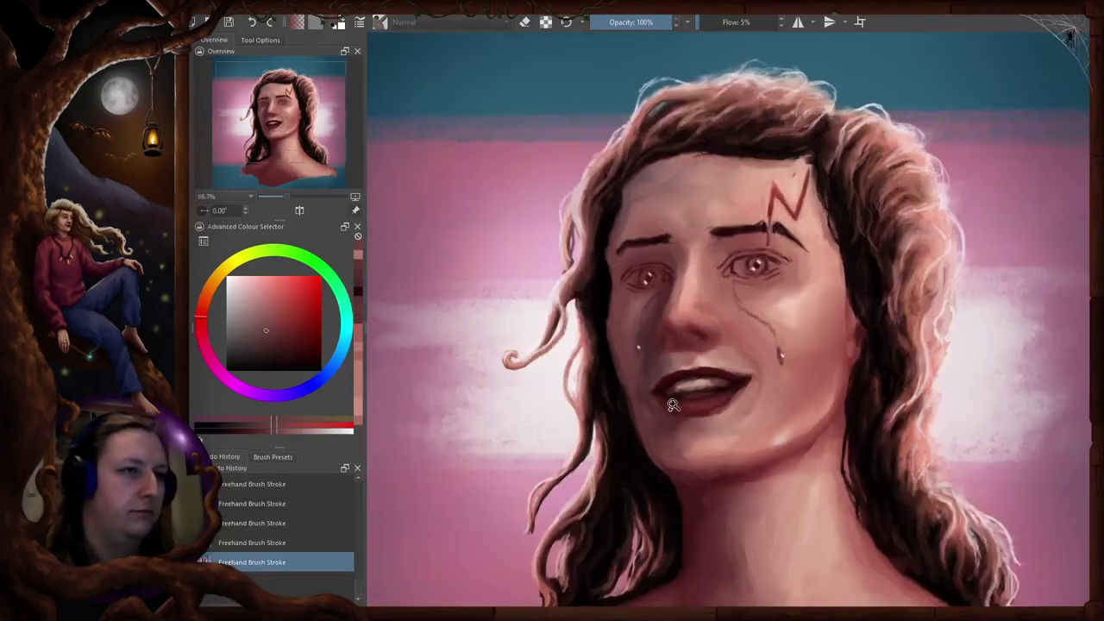
Develop the sketched eyes with sampled tones at 5% flow, adding light highlights and darker shading
ctrl+click(662, 214)
ctrl+click(616, 263)
ctrl+click(632, 266)
ctrl+click(744, 290)
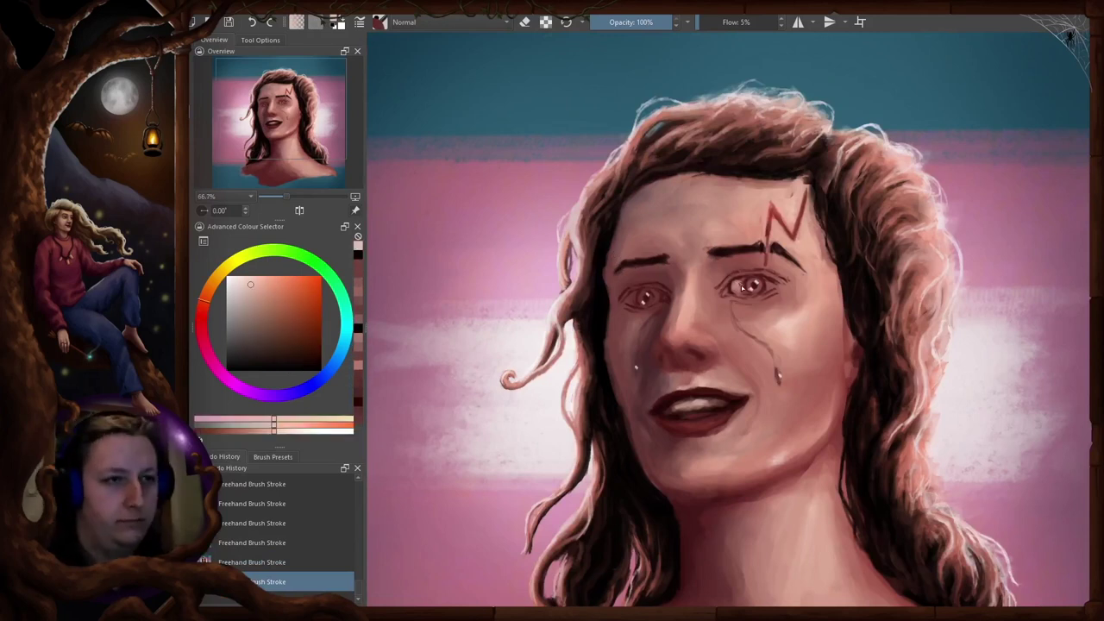
drag(743, 332, 754, 294)
key(x)
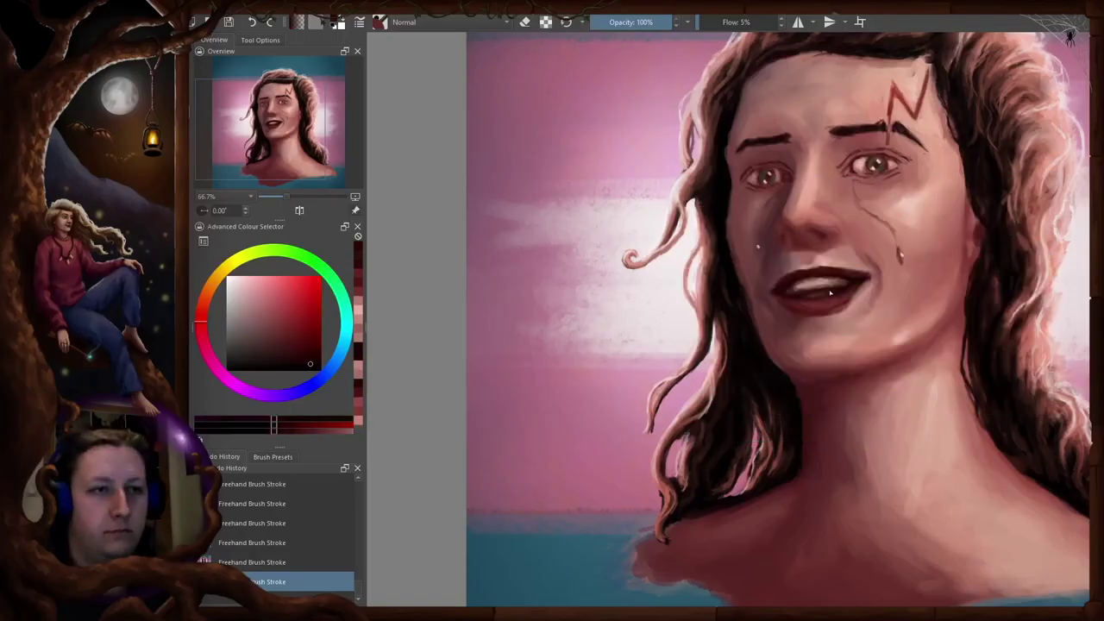
Refine the mouth corner and surrounding skin with sampled dark tones, checking the face in the mirrored view
drag(811, 304, 769, 326)
key(m)
key(m)
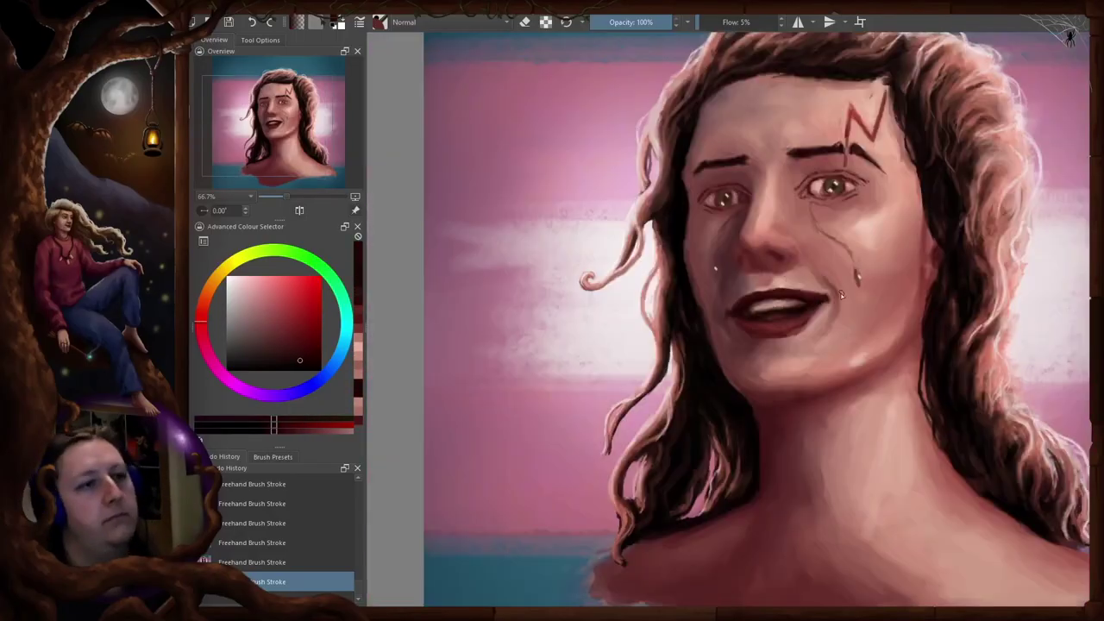
key(m)
key(m)
drag(841, 294, 808, 322)
key(m)
scroll(794, 321, down, 1)
key(m)
scroll(782, 296, up, 1)
Adjust the head's proportions by transforming freehand-selected parts of the face, checking the mirrored view, and deselect
drag(673, 194, 646, 304)
drag(786, 154, 673, 194)
key(m)
scroll(742, 259, down, 1)
key(ctrl+t)
key(Return)
key(m)
drag(774, 139, 849, 157)
key(ctrl+t)
key(m)
key(m)
key(Return)
key(ctrl+shift+a)
drag(663, 163, 662, 175)
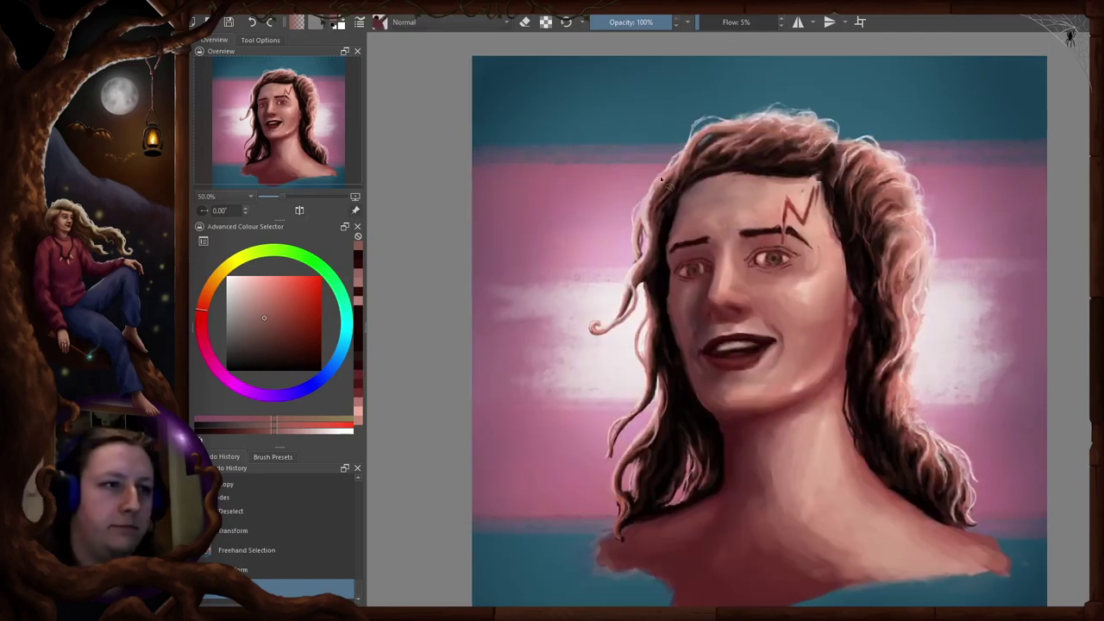
Try to move a freehand selection covering the forehead, eyes and upper hair
drag(894, 240, 681, 142)
key(m)
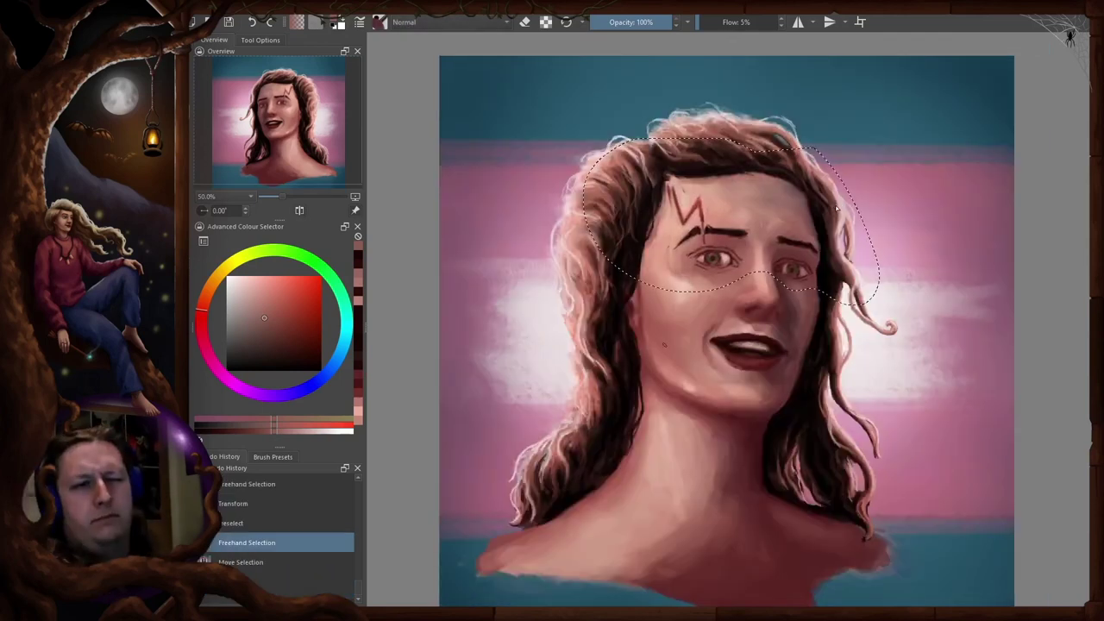
key(ctrl+shift+a)
key(m)
Blend the temple and the outer side of the eye below the scar with sampled skin tones
ctrl+click(735, 403)
key(ctrl+t)
scroll(792, 269, up, 1)
ctrl+click(828, 285)
mouse_move(823, 238)
mouse_down()
mouse_move(821, 185)
mouse_move(802, 168)
mouse_up()
ctrl+click(819, 194)
ctrl+click(843, 244)
ctrl+click(840, 250)
drag(843, 246, 833, 300)
Smooth the nose bridge and lower forehead with sampled skin tones, checking the mirrored view
key(m)
key(m)
ctrl+click(721, 280)
mouse_move(717, 263)
mouse_down()
mouse_move(729, 278)
mouse_move(719, 285)
mouse_up()
ctrl+click(722, 280)
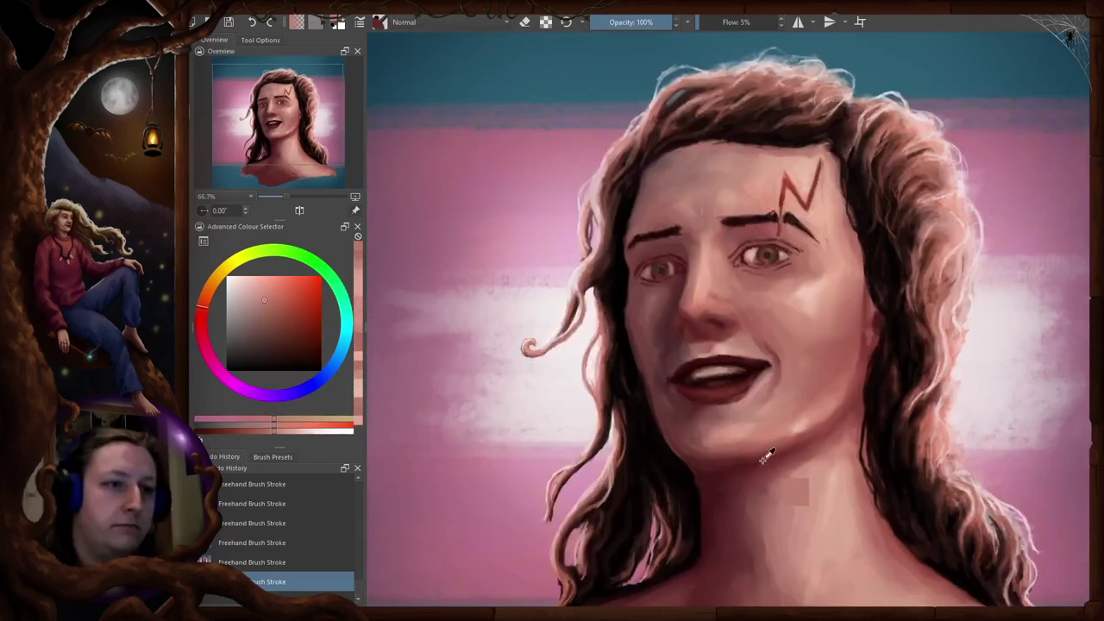
ctrl+click(806, 188)
ctrl+click(708, 210)
Shade the inner corner of the eye on the shadowed side with repeatedly sampled dark skin tones
drag(682, 249, 669, 255)
ctrl+click(679, 249)
ctrl+click(684, 249)
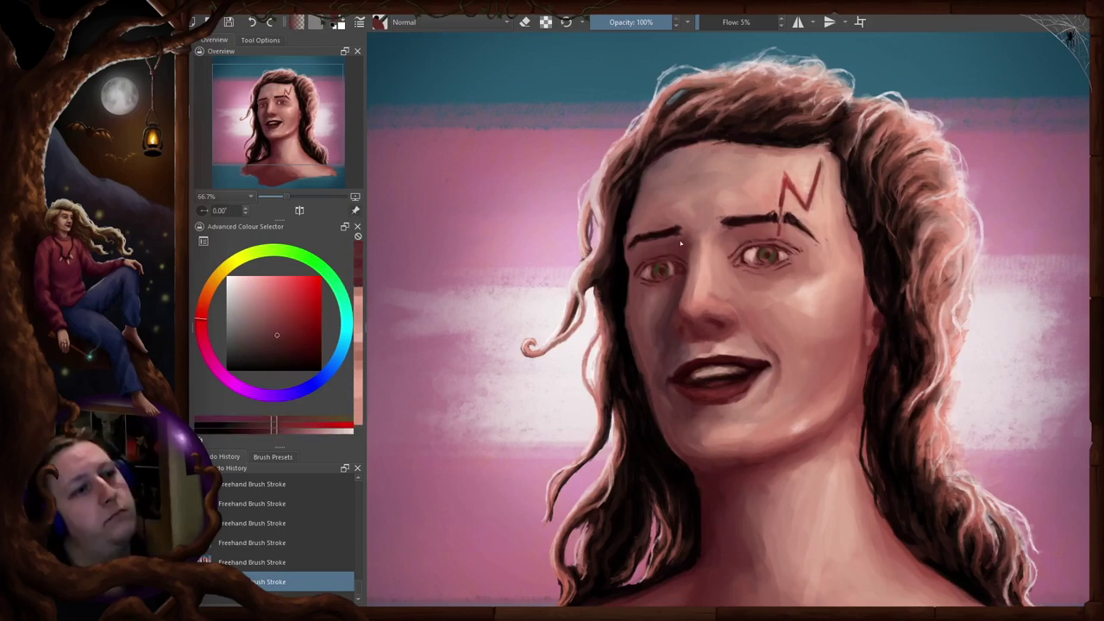
ctrl+click(673, 251)
ctrl+click(684, 239)
ctrl+click(678, 243)
Nudge and transform the eye below the scar slightly, return to the brush and deselect
key(t)
drag(810, 261, 807, 265)
drag(742, 259, 745, 262)
key(ctrl+t)
drag(789, 303, 791, 301)
key(b)
key(ctrl+shift+a)
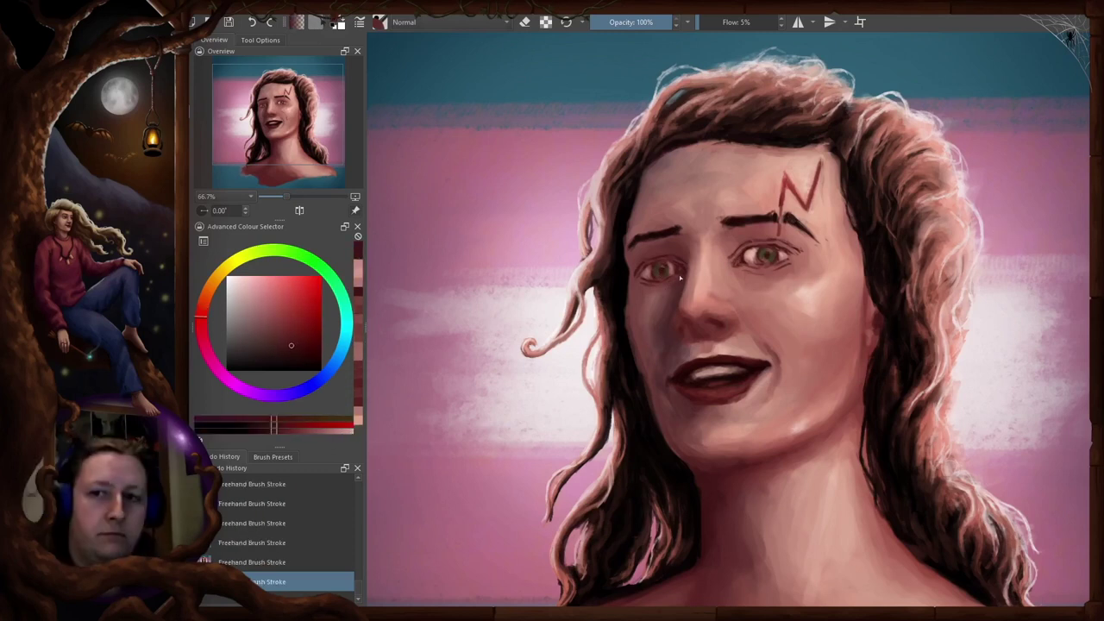
Choose a brush with 15% flow and define the eyelid edges of both eyes with sampled tones
right_click(678, 275)
click(726, 249)
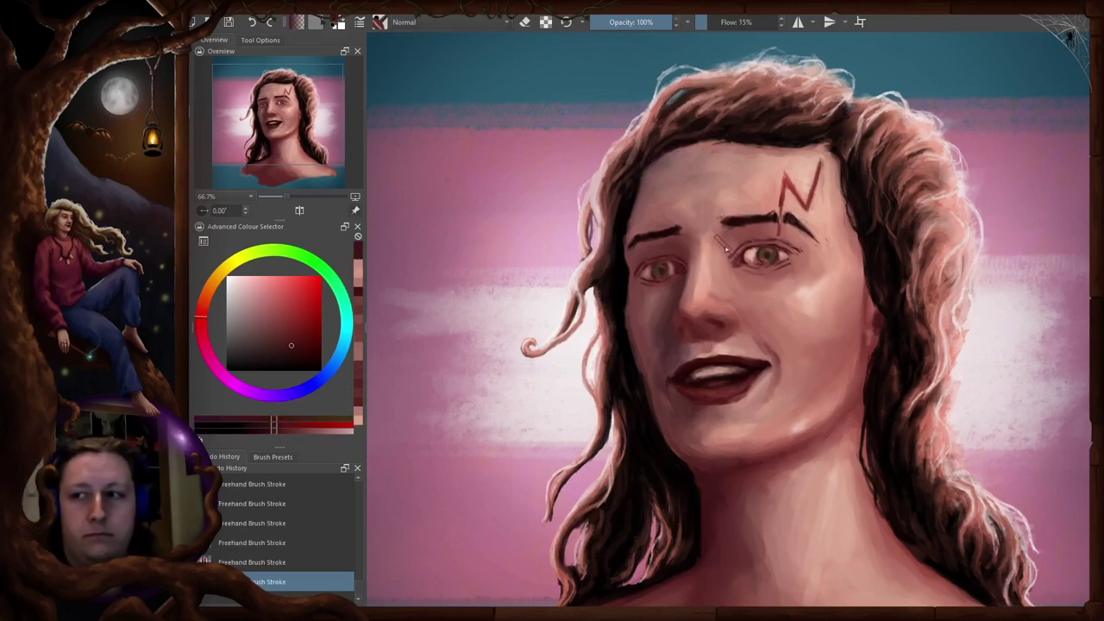
scroll(745, 257, up, 1)
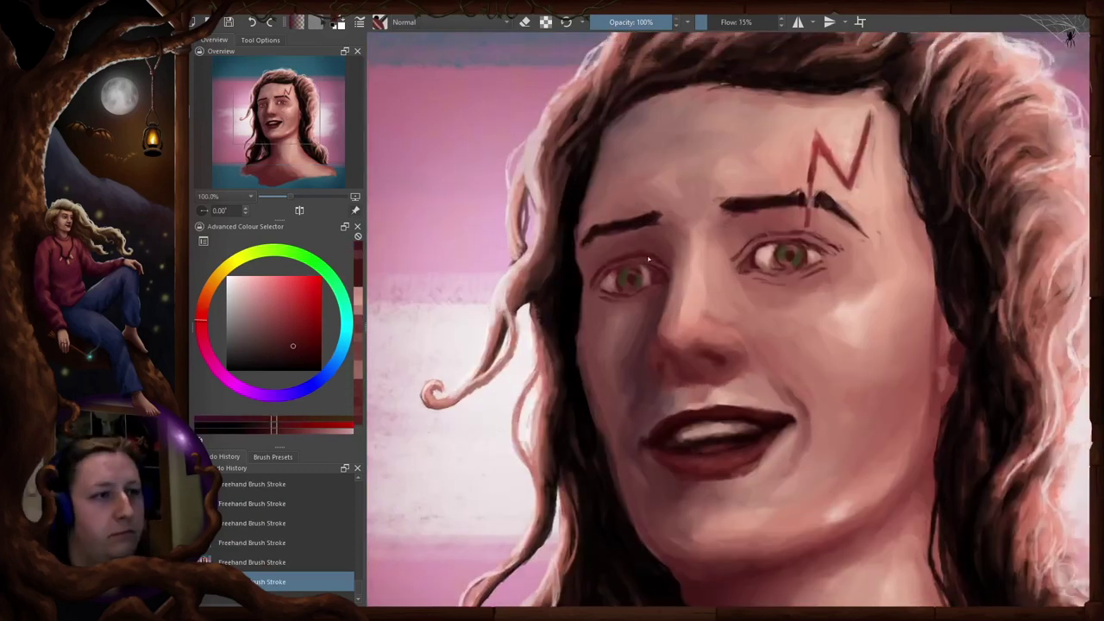
ctrl+click(787, 245)
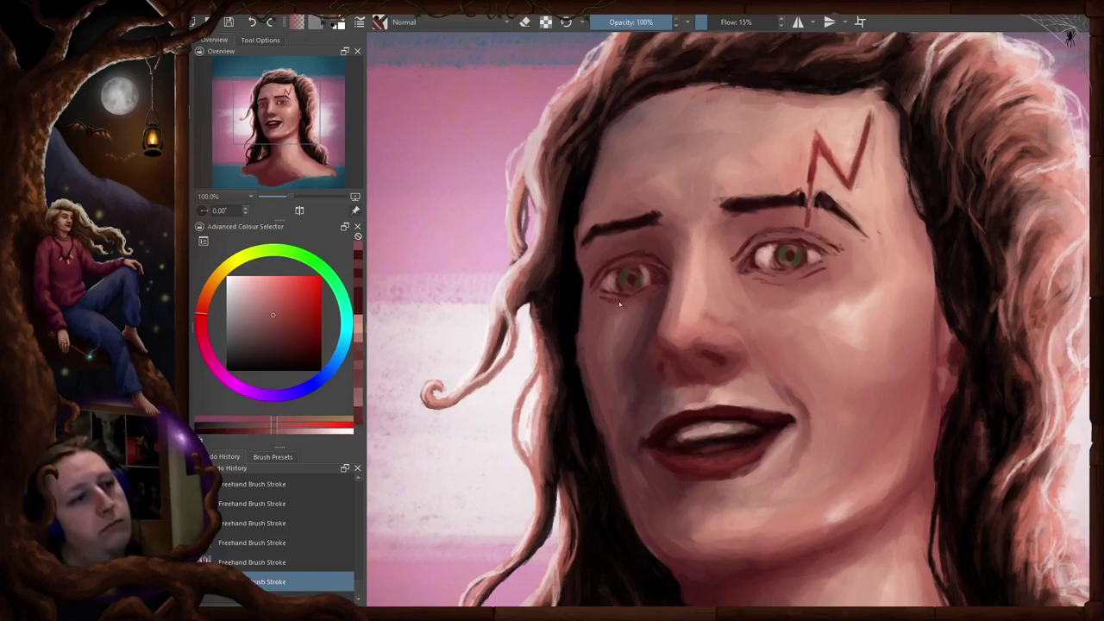
ctrl+click(669, 330)
Add a layer and darken the pupils and iris rims in black, checking both eyes mirrored and in the full view
right_click(645, 285)
key(Insert)
key(d)
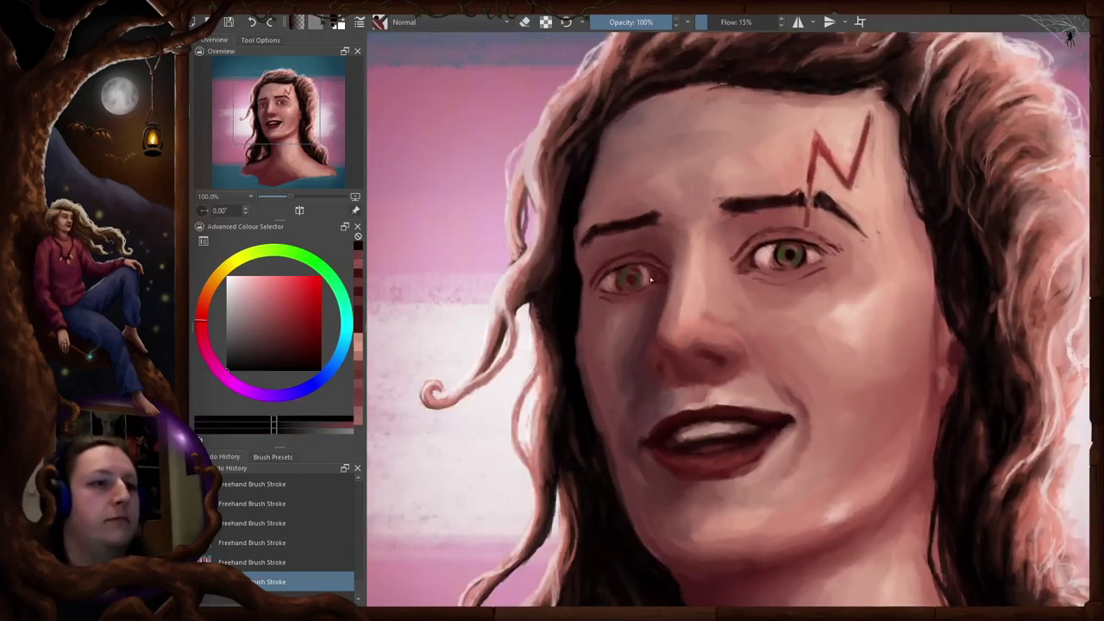
key(m)
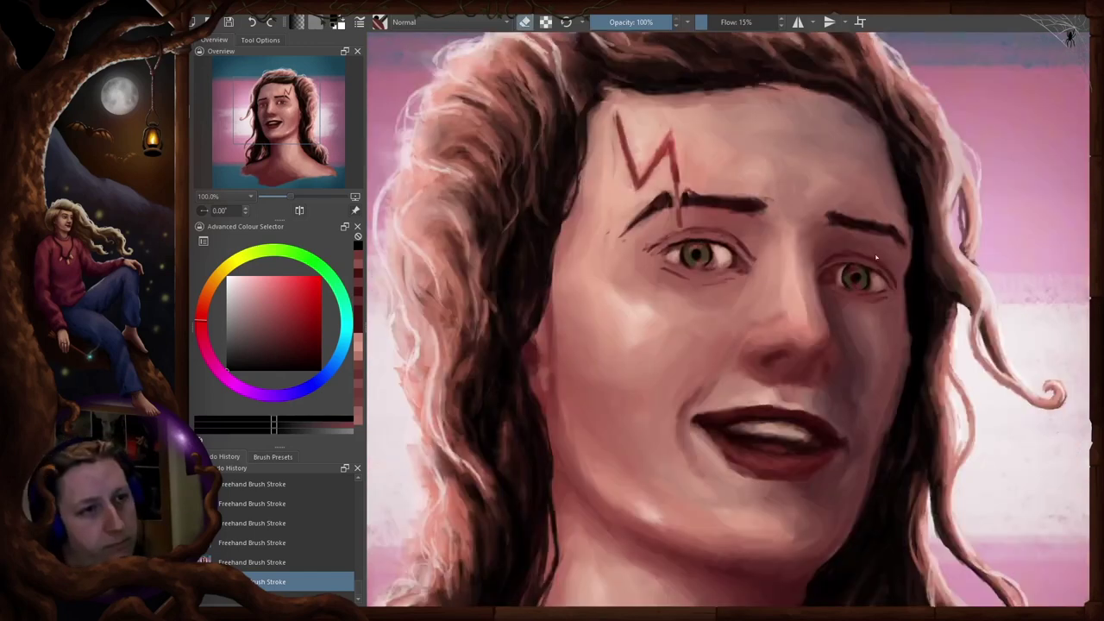
key(m)
key(e)
key(2)
key(m)
key(m)
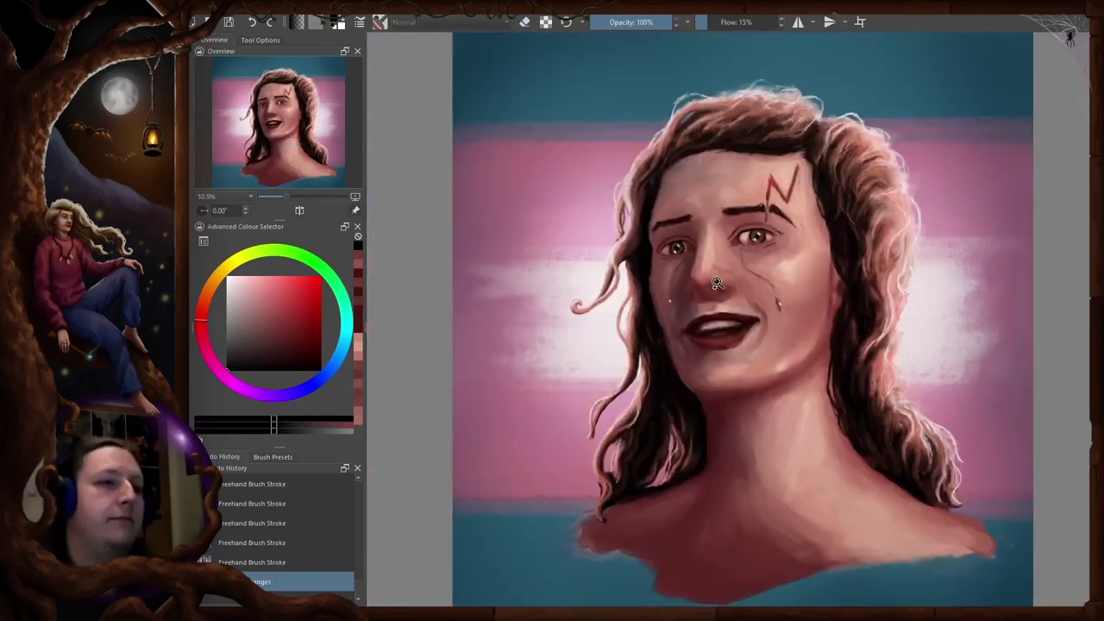
Refine the irises and eyelid shading of both eyes with a reddish tone at 15% flow
scroll(690, 203, up, 2)
key(e)
key(1)
key(e)
right_click(796, 243)
click(808, 274)
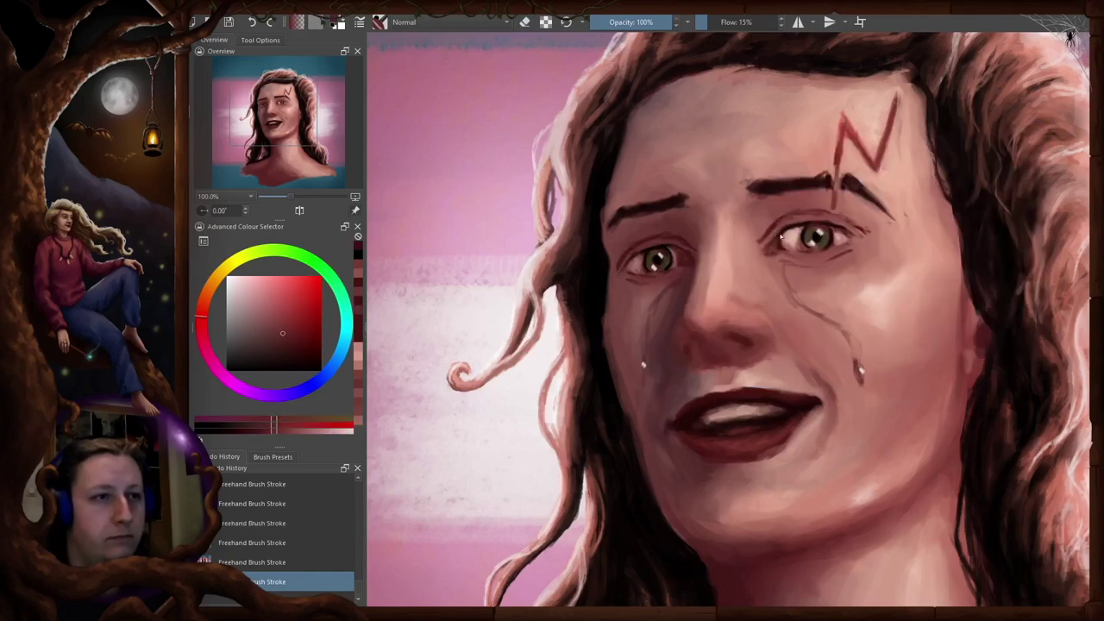
Deepen the socket shading beside the shadowed eye's inner corner, alternating brushes and sampled tones
right_click(752, 277)
ctrl+click(679, 238)
ctrl+click(683, 238)
key(slash)
right_click(723, 273)
click(756, 199)
ctrl+click(759, 220)
key(slash)
Blend the upper eyelid of the shadowed-side eye into the nose bridge with sampled skin tones
right_click(709, 288)
click(742, 214)
ctrl+click(666, 243)
ctrl+click(669, 229)
ctrl+click(676, 238)
key(ctrl+y)
key(ctrl+y)
Reshape the shadowed-side eyebrow and the skin beneath it with sampled brow and skin tones
ctrl+click(713, 264)
ctrl+click(679, 212)
ctrl+click(662, 209)
ctrl+click(640, 227)
mouse_move(650, 227)
mouse_down()
mouse_move(677, 228)
mouse_move(610, 264)
mouse_up()
ctrl+click(616, 237)
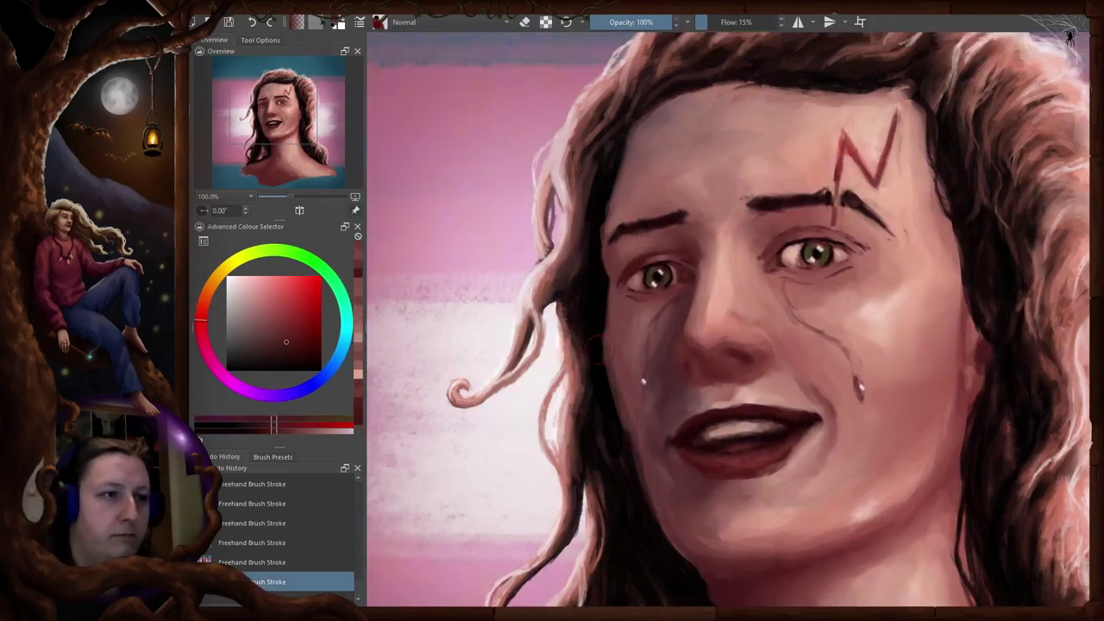
Shade the lower lip and mouth corner with sampled lip tones, checking the portrait in the mirrored view
key(slash)
scroll(636, 216, down, 2)
key(m)
key(m)
scroll(619, 297, up, 1)
ctrl+click(711, 353)
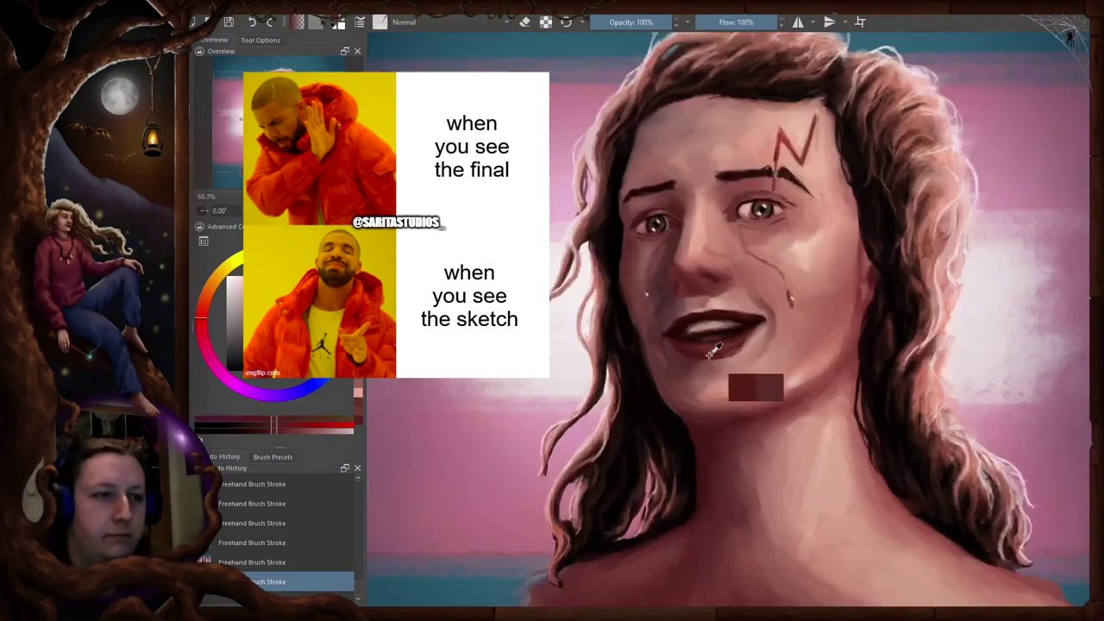
key(slash)
ctrl+click(753, 316)
Define the mouth corner with sampled tones at 5% flow in a mirrored, rotated view, and undo the last stroke
key(m)
key(4)
key(4)
ctrl+click(753, 328)
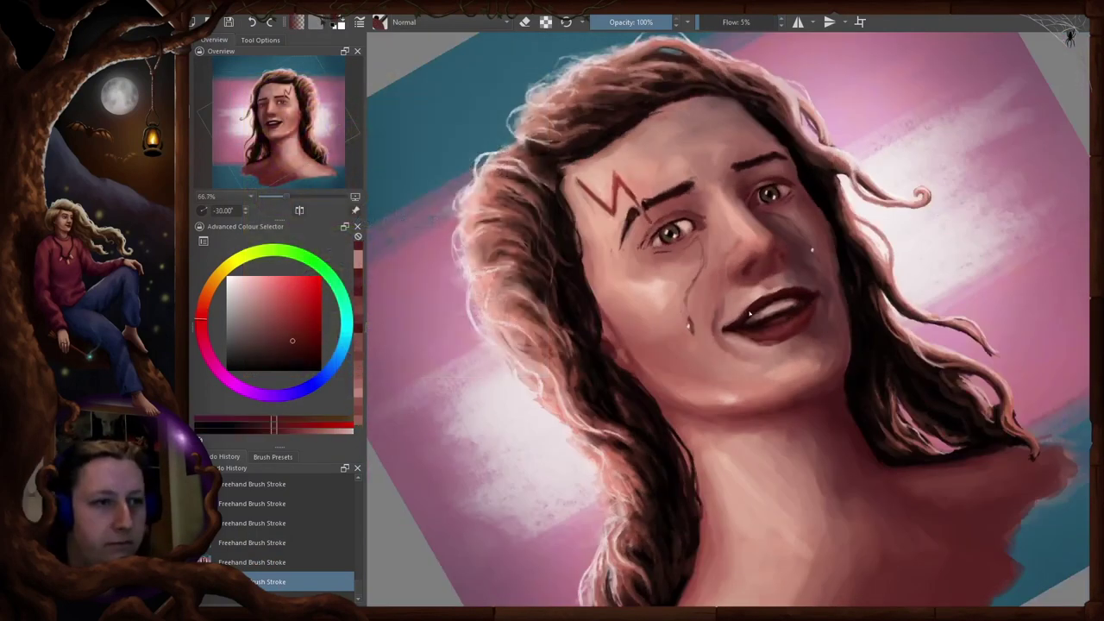
key(m)
key(5)
ctrl+click(753, 322)
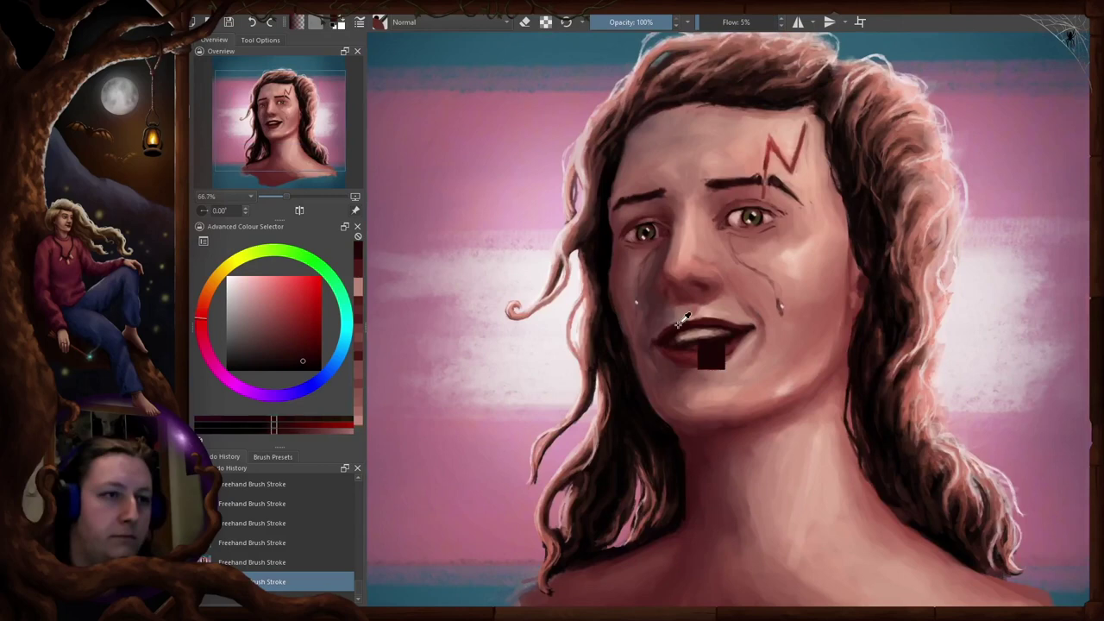
key(ctrl+z)
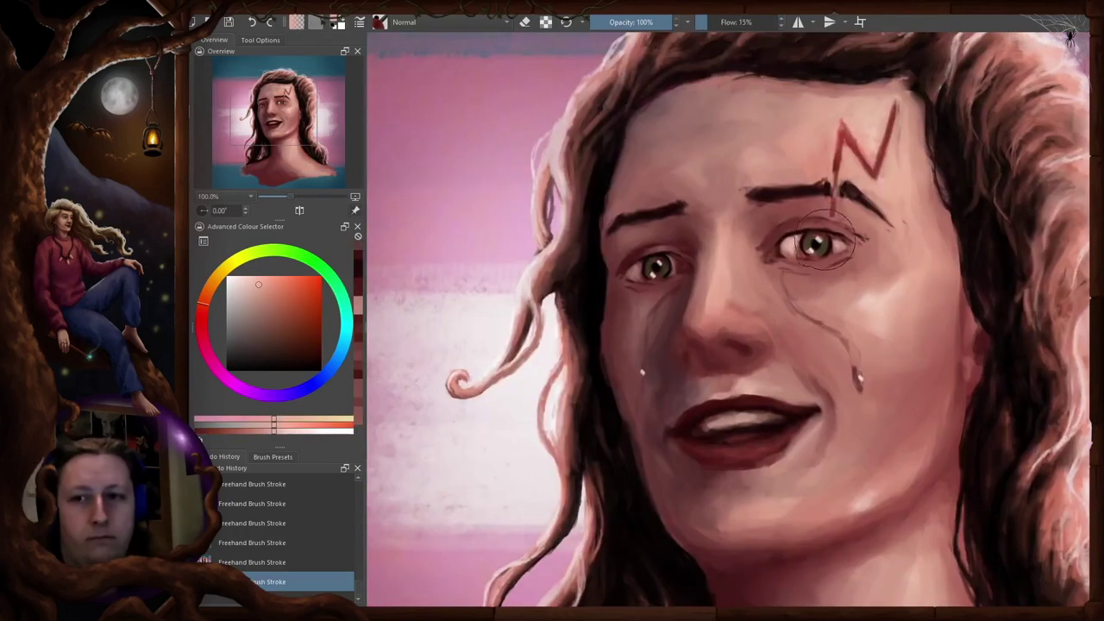
Lighten the upper eyelid below the scar with sampled skin tones at 15% flow and undo the last two strokes
ctrl+click(832, 214)
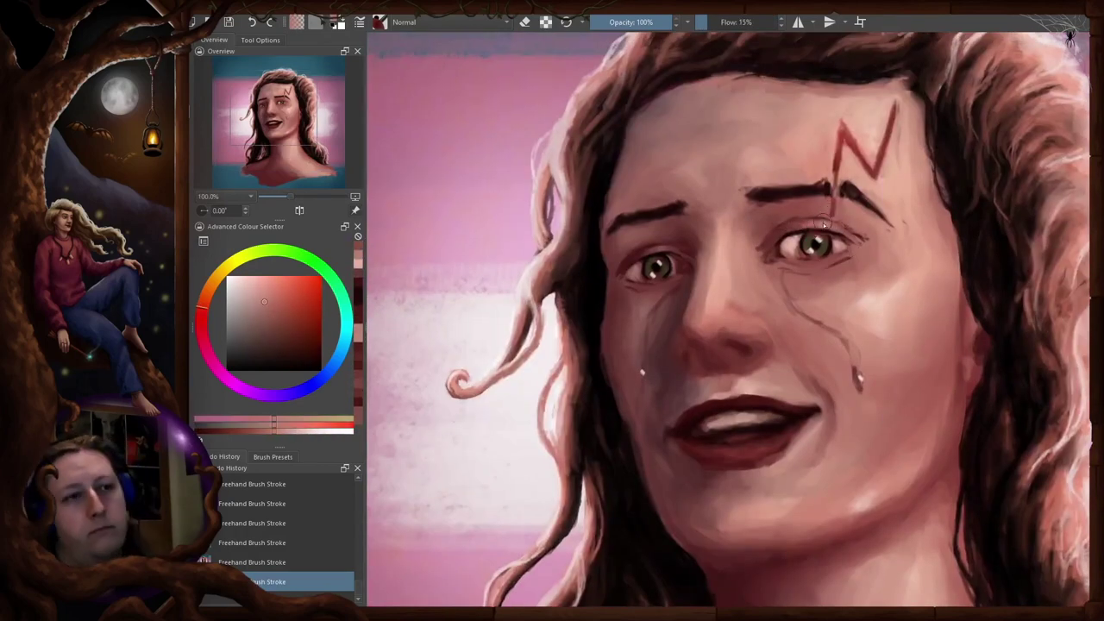
ctrl+click(848, 227)
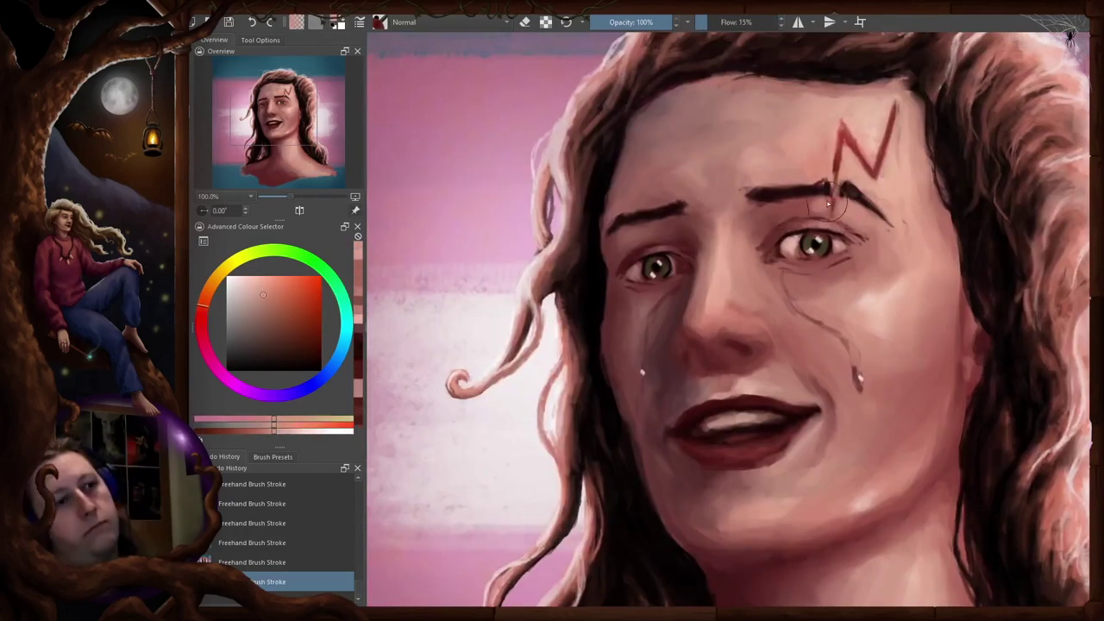
right_click(790, 227)
ctrl+click(769, 244)
key(ctrl+z)
key(ctrl+z)
Refine the skin at the inner corner of one eye and the outer corner of the other with sampled tones
right_click(706, 282)
click(776, 250)
drag(783, 277, 763, 280)
right_click(763, 281)
click(690, 250)
ctrl+click(610, 260)
Paint the lower eyelids and the skin beneath both eyes with sampled light skin tones
key(4)
key(4)
key(4)
key(5)
ctrl+click(787, 281)
ctrl+click(785, 287)
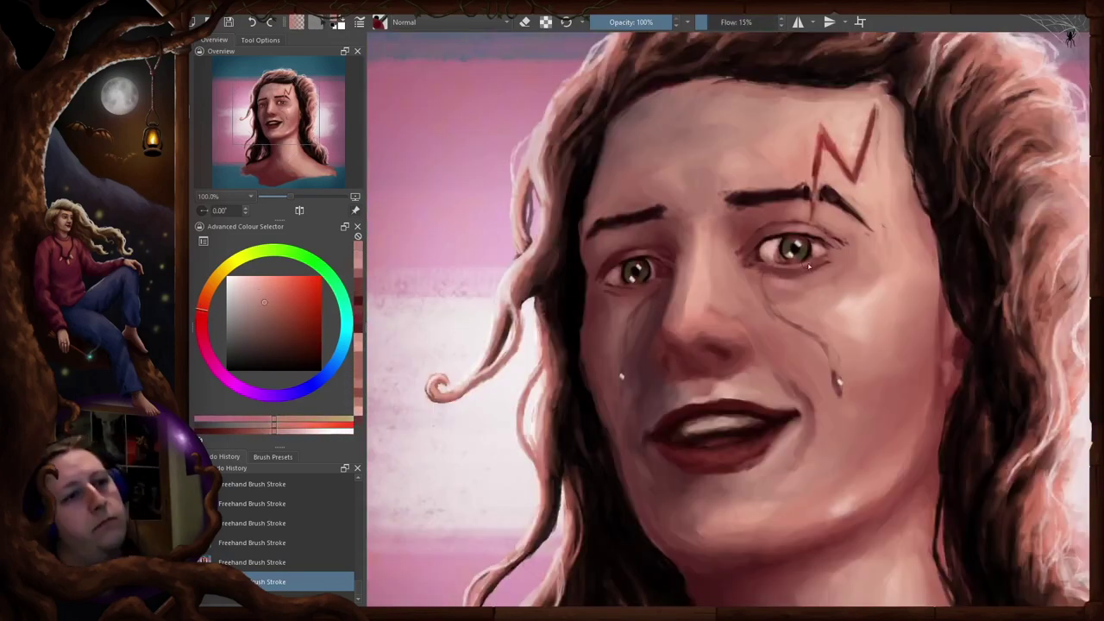
ctrl+click(651, 295)
Rework the eyelids and eye corners with sampled tones, using a mirrored, rotated view
key(m)
key(4)
key(4)
key(m)
key(5)
ctrl+click(759, 249)
ctrl+click(828, 232)
drag(830, 232, 820, 241)
Blend the skin under the eye beside the tear track with sampled tones
ctrl+click(759, 264)
ctrl+click(749, 275)
ctrl+click(746, 277)
ctrl+click(752, 297)
drag(755, 294, 761, 317)
Soften the skin around the nose bridge and the shadowed eye's outer corner, checking the mirrored view
key(m)
key(m)
ctrl+click(726, 253)
ctrl+click(733, 256)
ctrl+click(607, 258)
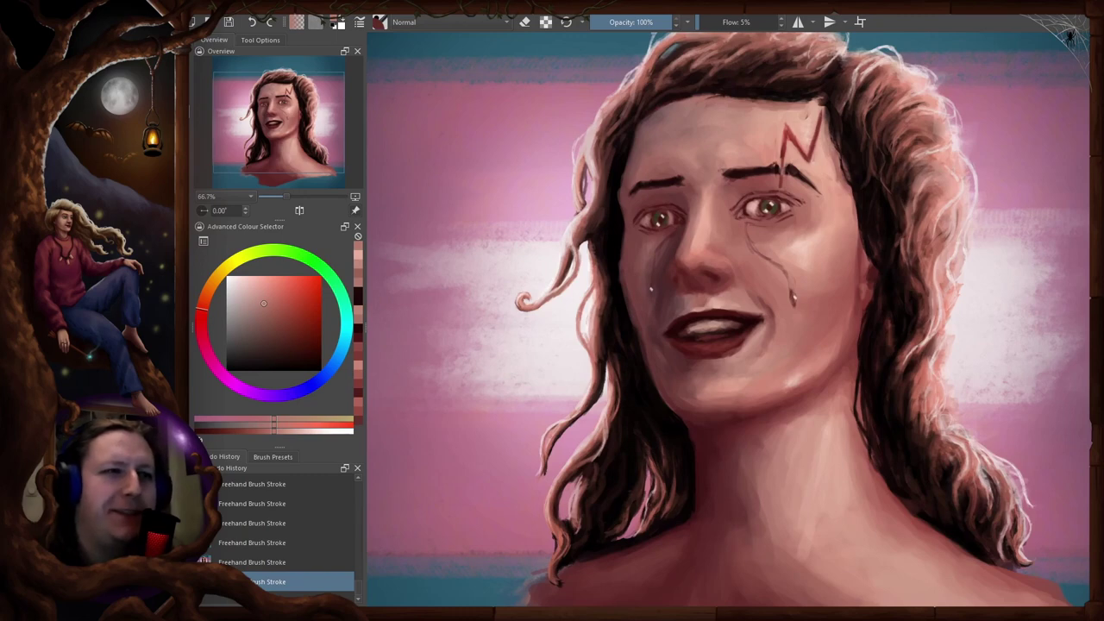
Sketch a red hand and forearm over the chest and adjust the sketch's placement with Transform
drag(858, 188, 971, 177)
scroll(966, 178, down, 2)
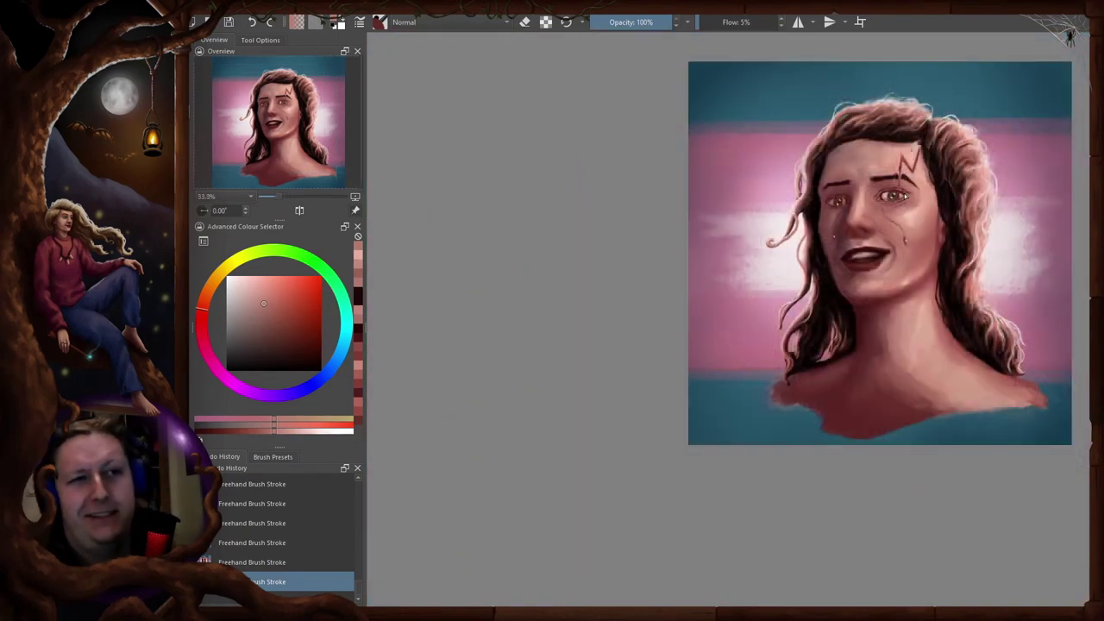
scroll(903, 197, up, 2)
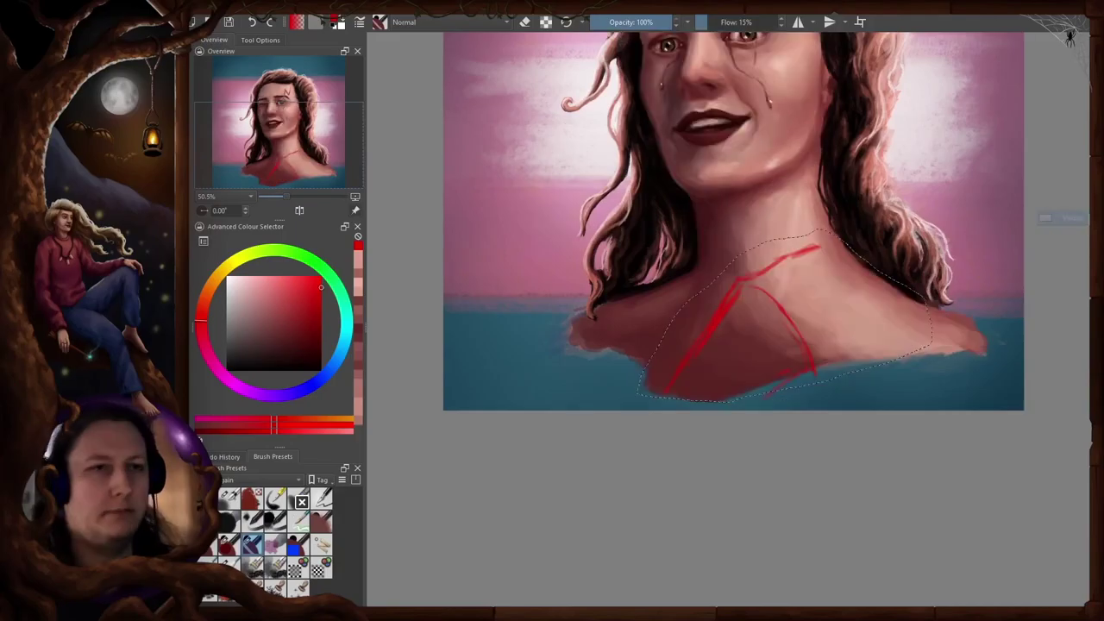
scroll(789, 322, down, 2)
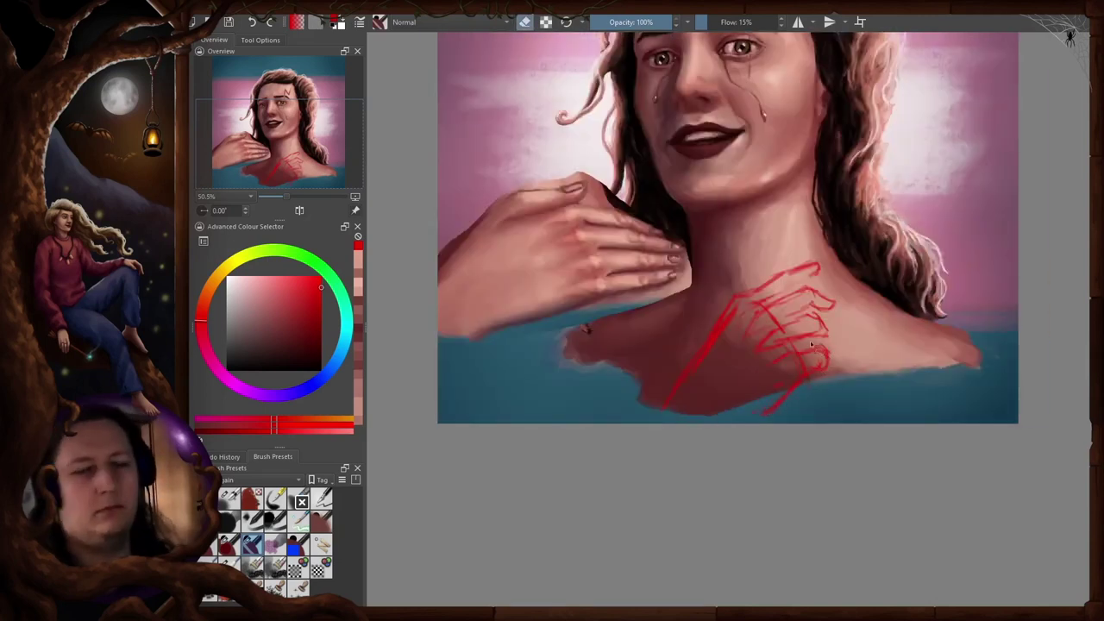
key(ctrl+t)
drag(662, 411, 637, 431)
drag(792, 291, 808, 275)
Redraw the red sketch's fingers and thumb and erase stray lines around the hand
key(b)
key(e)
key(4)
key(4)
key(4)
key(4)
key(5)
key(e)
drag(724, 333, 739, 312)
key(m)
key(m)
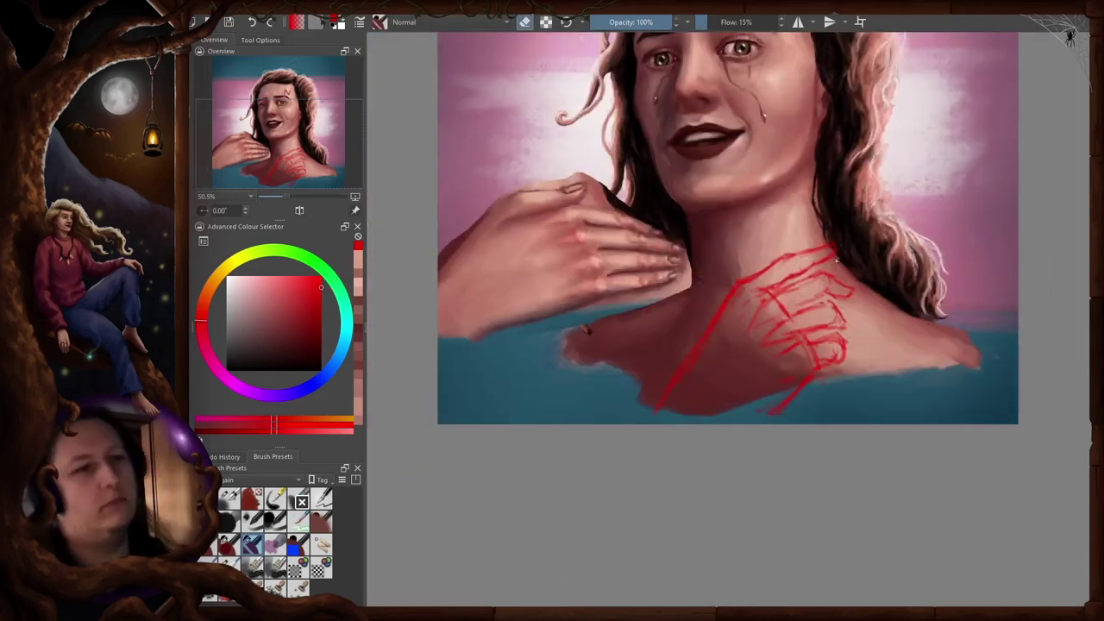
Transform the red hand sketch, rotating it more upright and moving it up over the neck and jaw
key(2)
key(4)
key(4)
key(4)
key(4)
key(5)
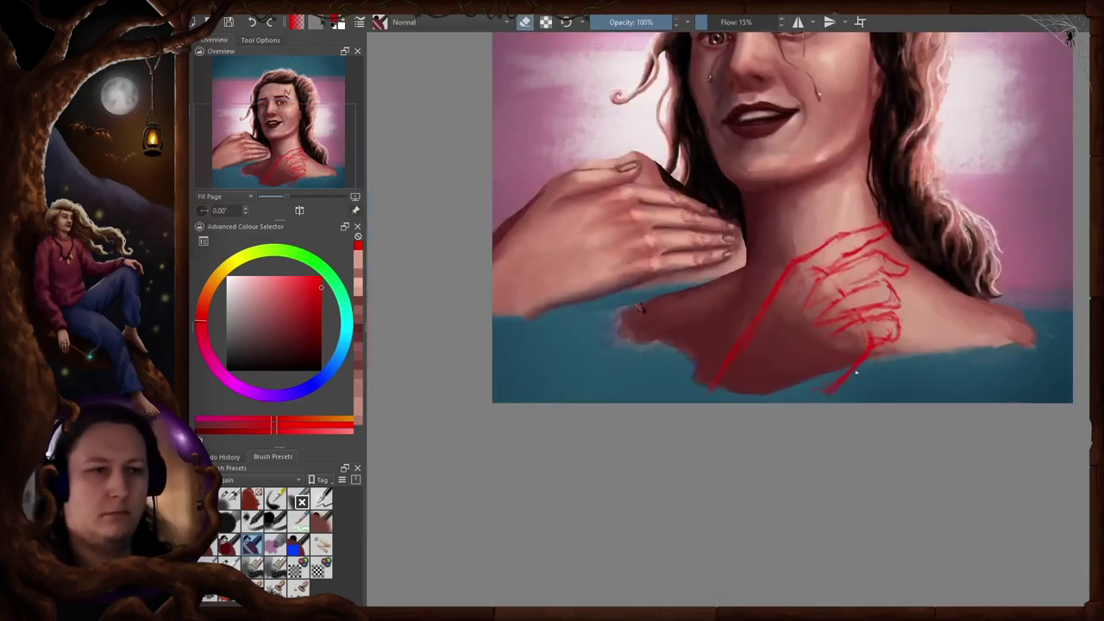
key(m)
key(m)
key(2)
key(ctrl+t)
drag(794, 350, 726, 357)
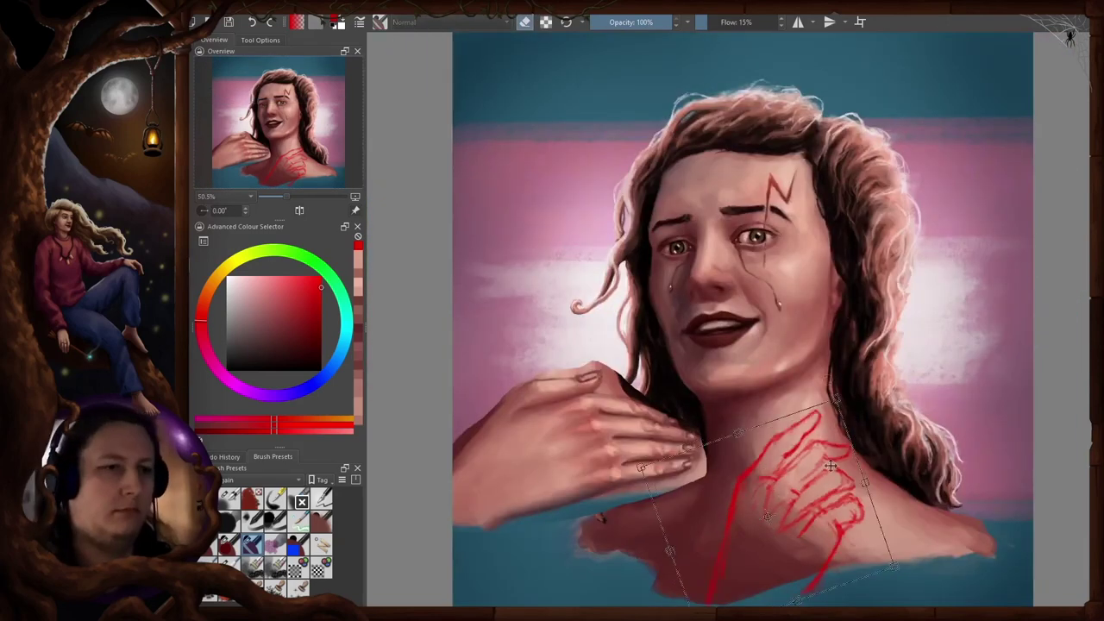
drag(856, 457, 843, 359)
drag(843, 359, 845, 269)
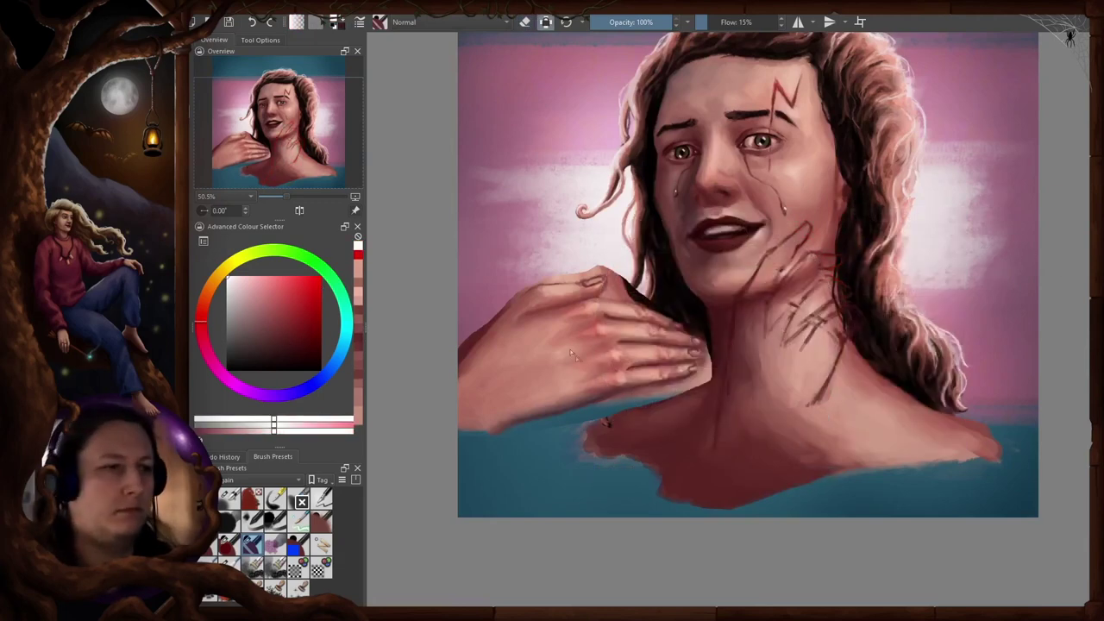
Turn off alpha lock and fill the sketched hand and forearm with a sampled light skin tone
scroll(763, 444, up, 1)
click(209, 544)
ctrl+click(776, 362)
click(546, 22)
mouse_move(819, 161)
mouse_down()
mouse_move(740, 289)
mouse_move(717, 422)
mouse_up()
mouse_move(857, 203)
mouse_down()
mouse_move(786, 250)
mouse_move(819, 379)
mouse_up()
drag(776, 276, 715, 449)
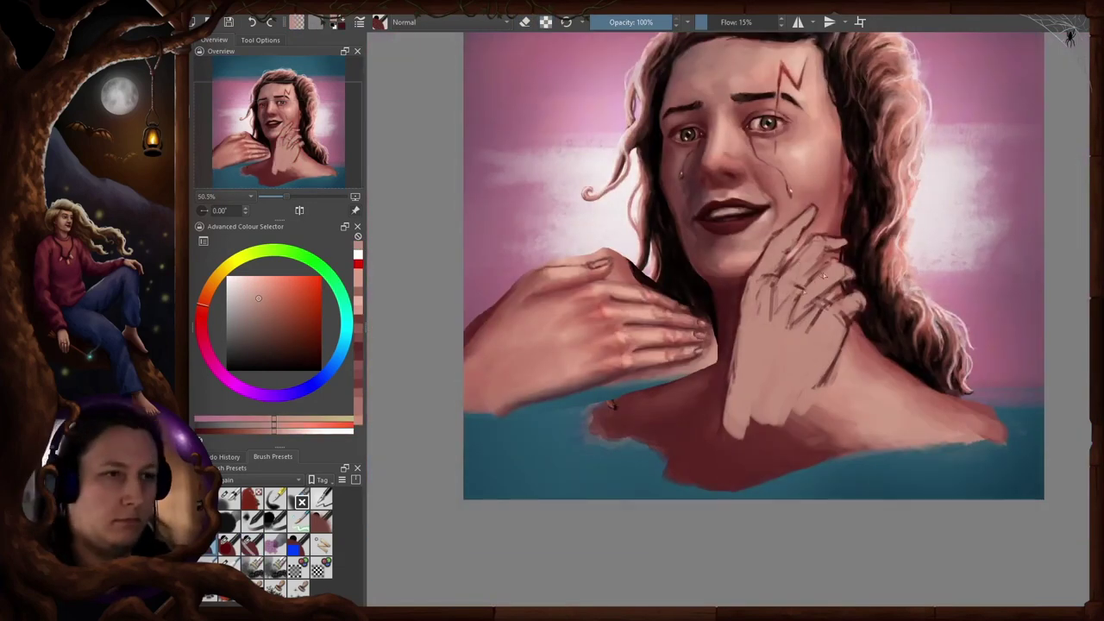
Clean up the painted hand's outline and refill the hand and forearm with a darker muted skin tone
scroll(841, 302, down, 2)
key(m)
key(m)
drag(786, 191, 778, 218)
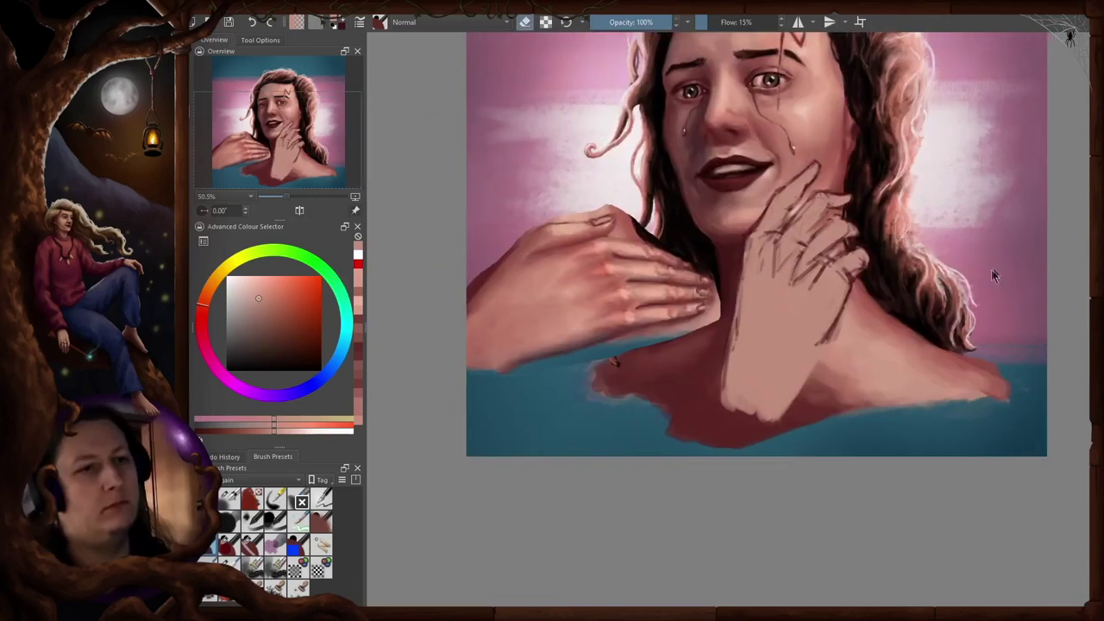
right_click(778, 313)
click(776, 307)
key(shift+BackSpace)
drag(841, 266, 819, 299)
drag(797, 253, 791, 235)
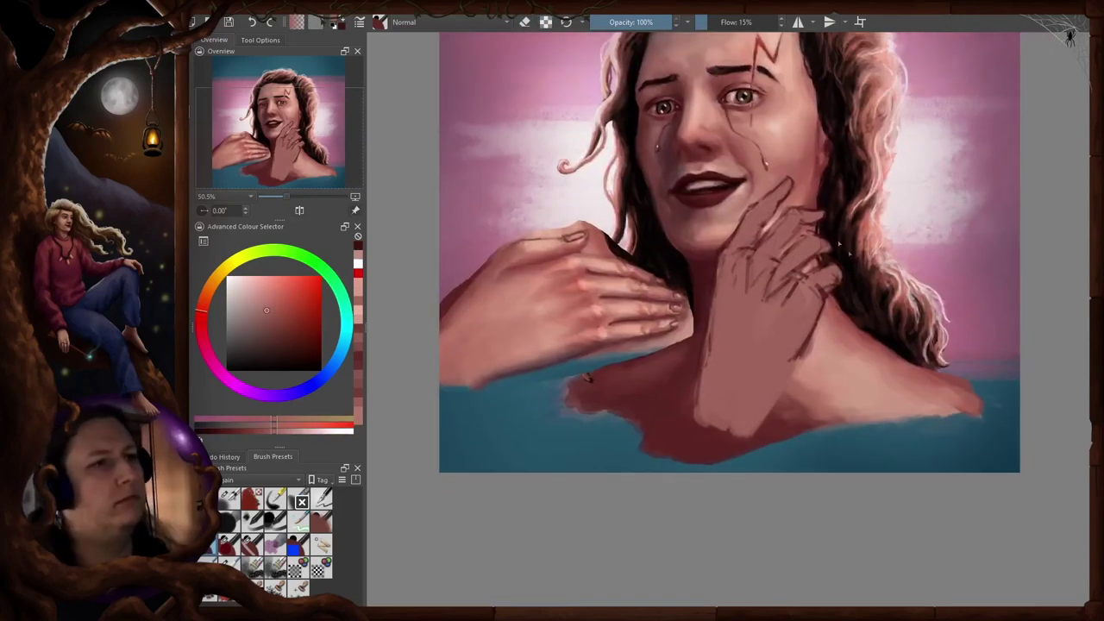
Reshape the wrist and forearm by painting and erasing along both edges
drag(872, 255, 872, 294)
key(e)
drag(712, 353, 699, 429)
drag(715, 414, 751, 329)
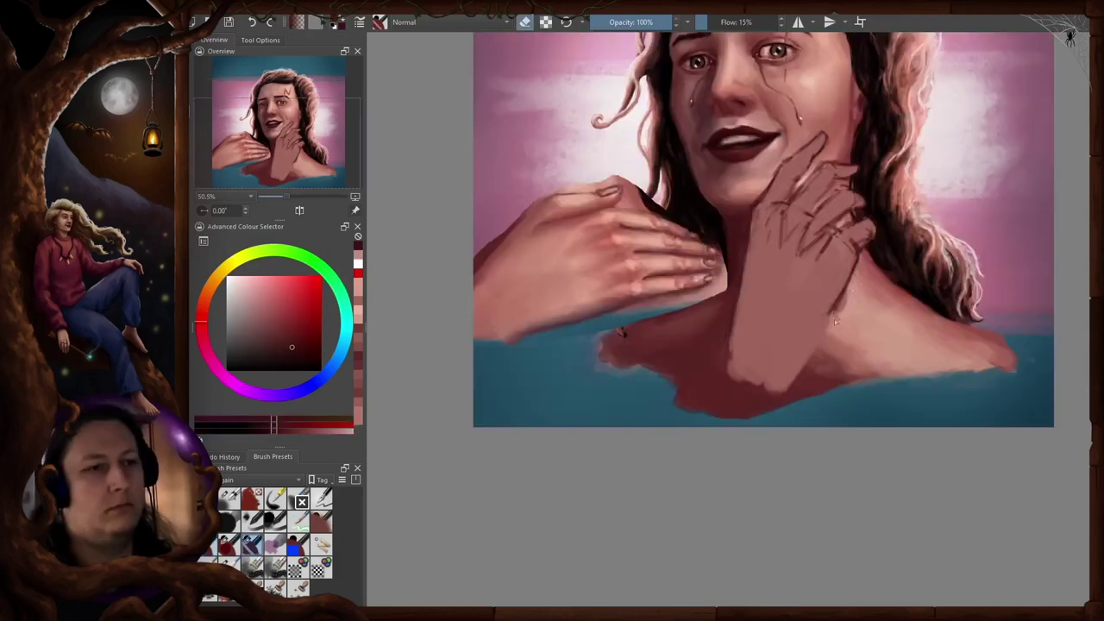
key(e)
drag(829, 326, 804, 366)
Refine the finger contours and add dark tendon lines across the back of the hand
key(m)
key(e)
key(m)
key(e)
mouse_move(809, 195)
mouse_down()
mouse_move(798, 245)
mouse_move(750, 258)
mouse_up()
key(e)
key(m)
key(m)
drag(1063, 216, 1057, 285)
Paint highlights along the fingers with light skin tones sampled from the painting
key(slash)
ctrl+click(794, 202)
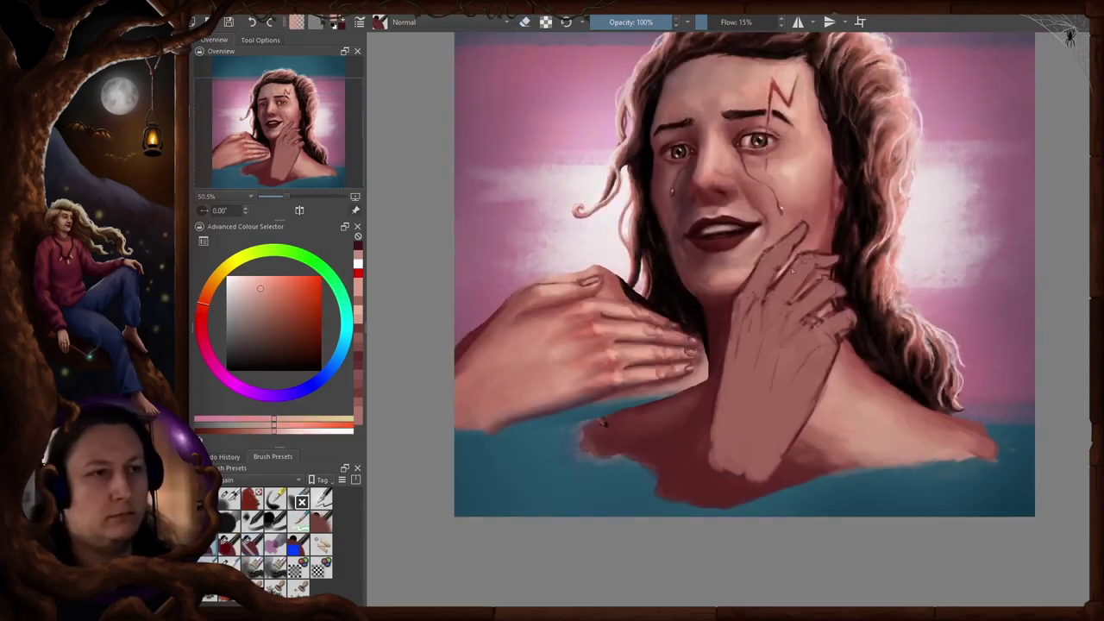
drag(808, 266, 832, 259)
ctrl+click(786, 238)
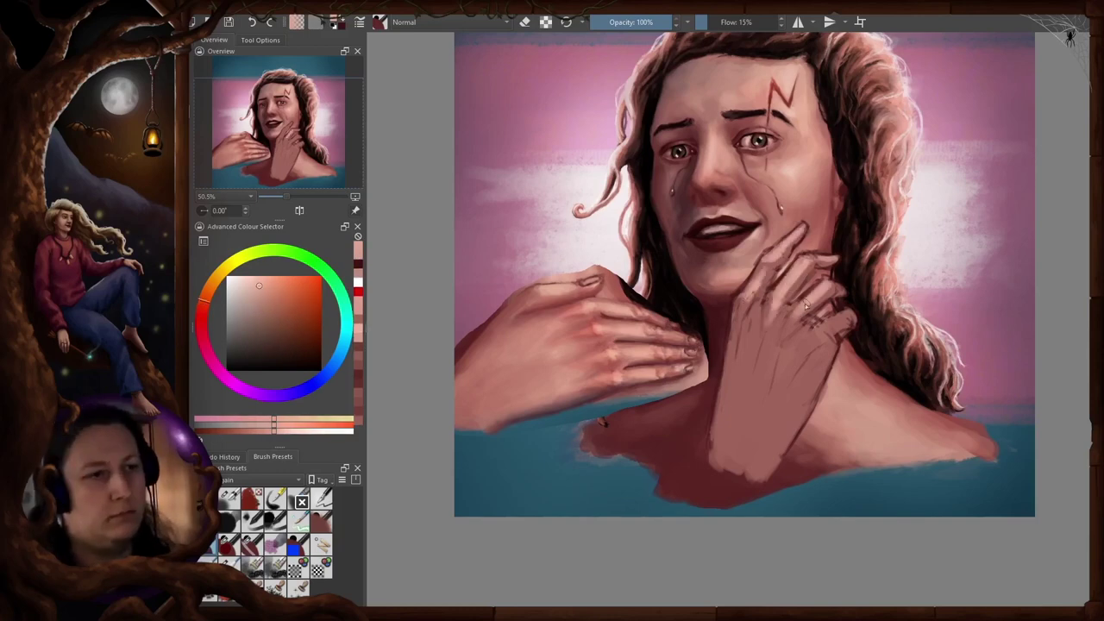
drag(819, 341, 830, 315)
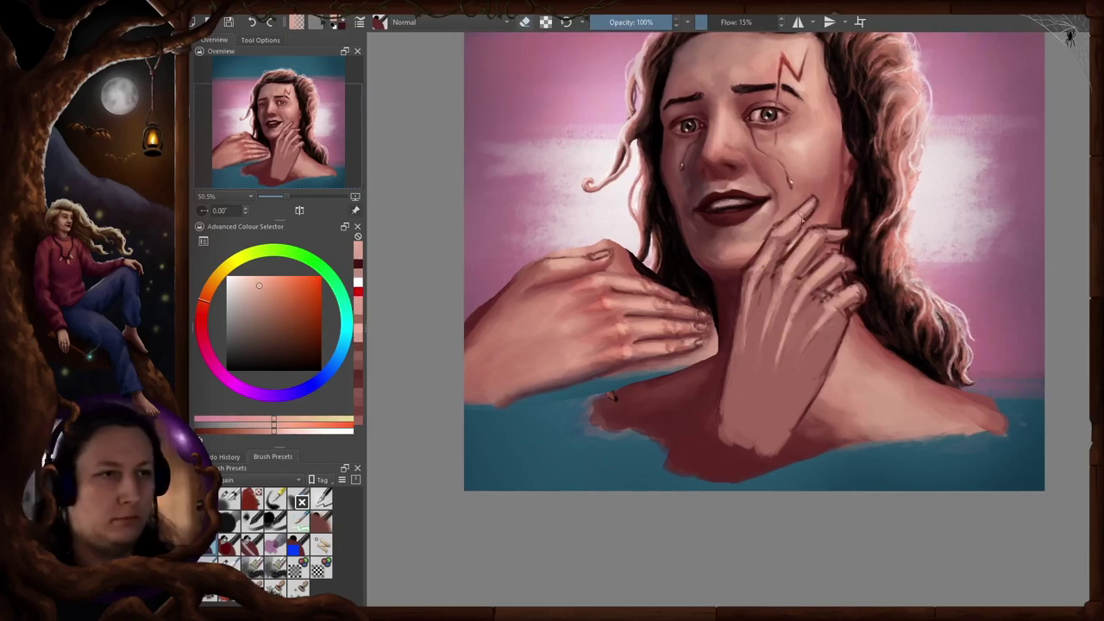
Paint light highlights along the knuckles and tendons on the back of the hand
key(slash)
drag(776, 292, 741, 376)
drag(799, 308, 785, 355)
drag(824, 315, 809, 347)
Extend both shoulders and the upper chest to the canvas edges with sampled reddish skin tones
key(slash)
ctrl+click(733, 379)
mouse_move(759, 431)
mouse_down()
mouse_move(754, 384)
mouse_move(687, 444)
mouse_up()
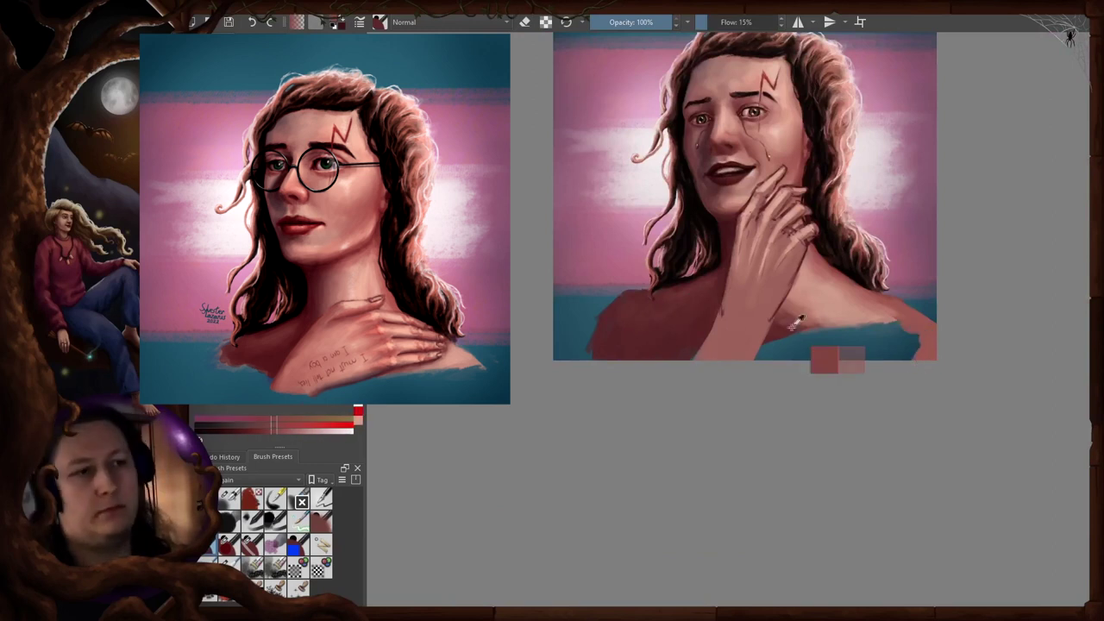
drag(828, 353, 922, 338)
key(m)
drag(638, 332, 690, 347)
key(m)
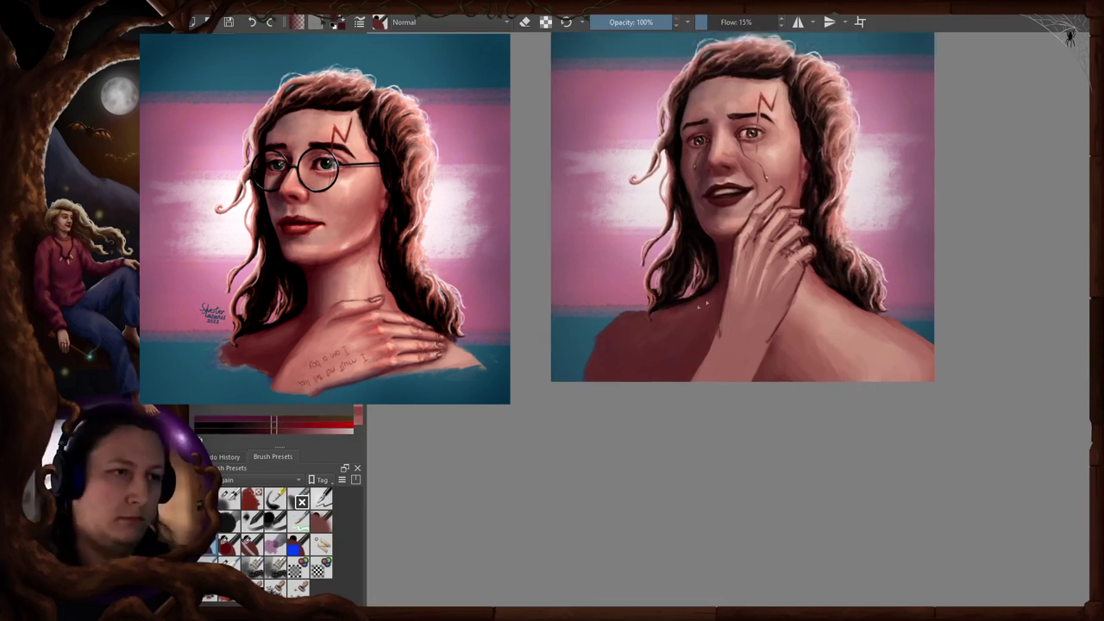
Darken and smooth the shadowed shoulder and blend the lit shoulder's shading
key(m)
drag(702, 305, 629, 331)
key(m)
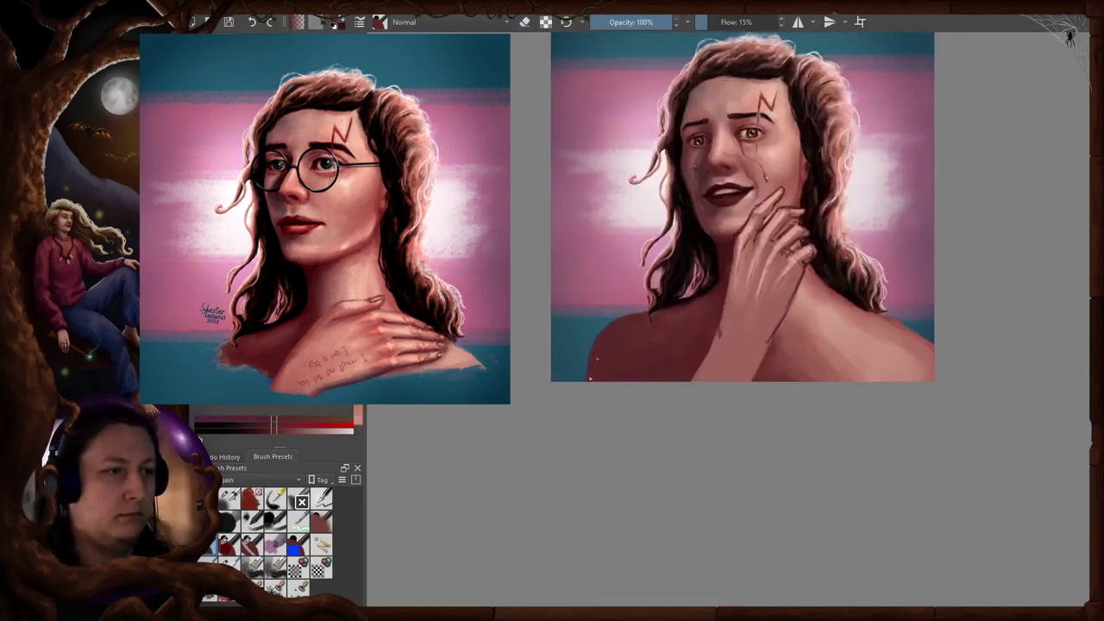
key(m)
key(m)
key(slash)
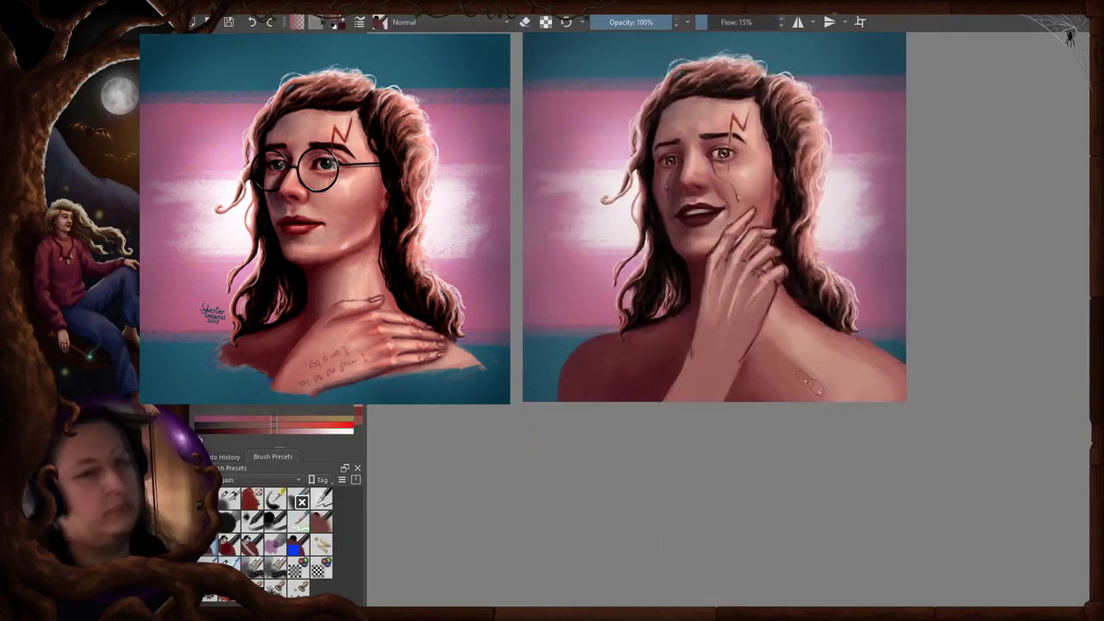
key(6)
key(6)
key(5)
key(m)
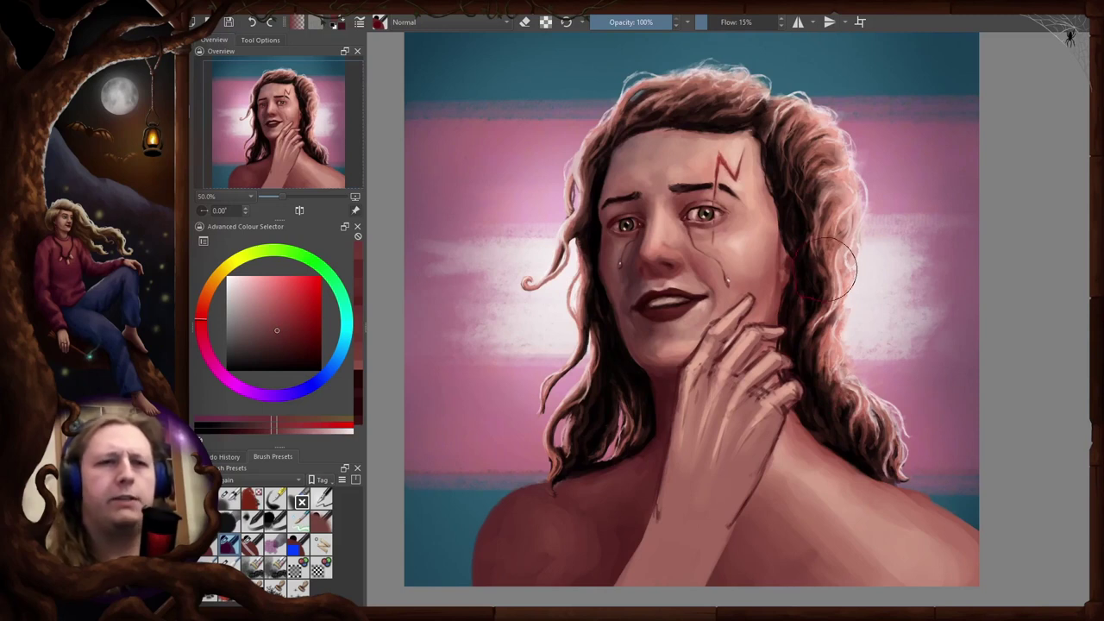
Transform the painted hand, rotating it and moving it off the chin onto the neck and shoulder
drag(825, 269, 827, 246)
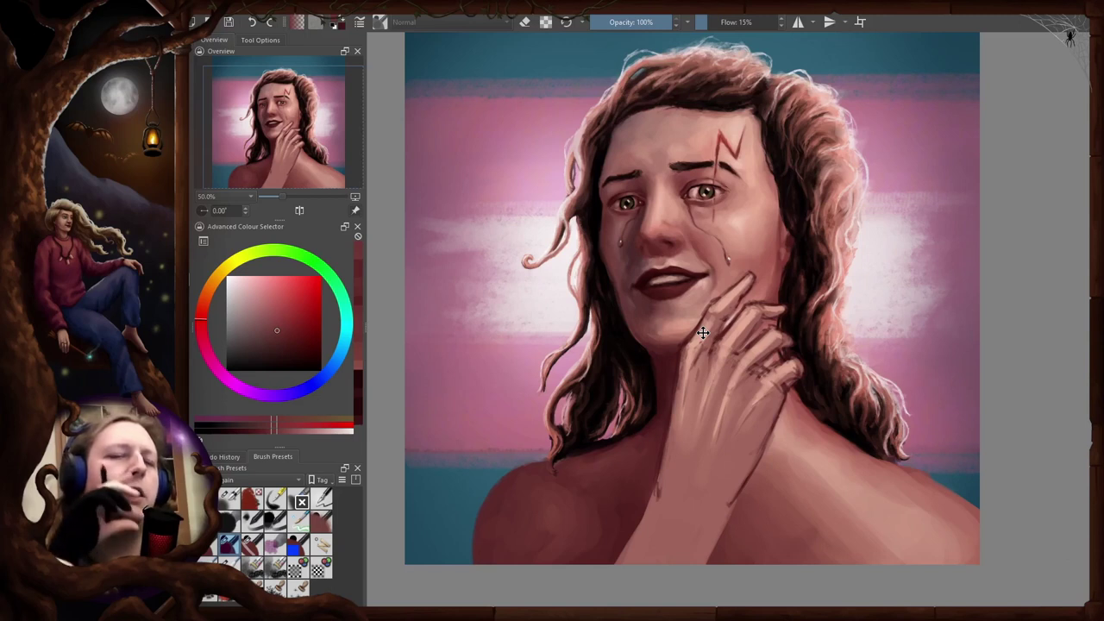
key(ctrl+t)
drag(836, 237, 857, 301)
drag(788, 370, 797, 396)
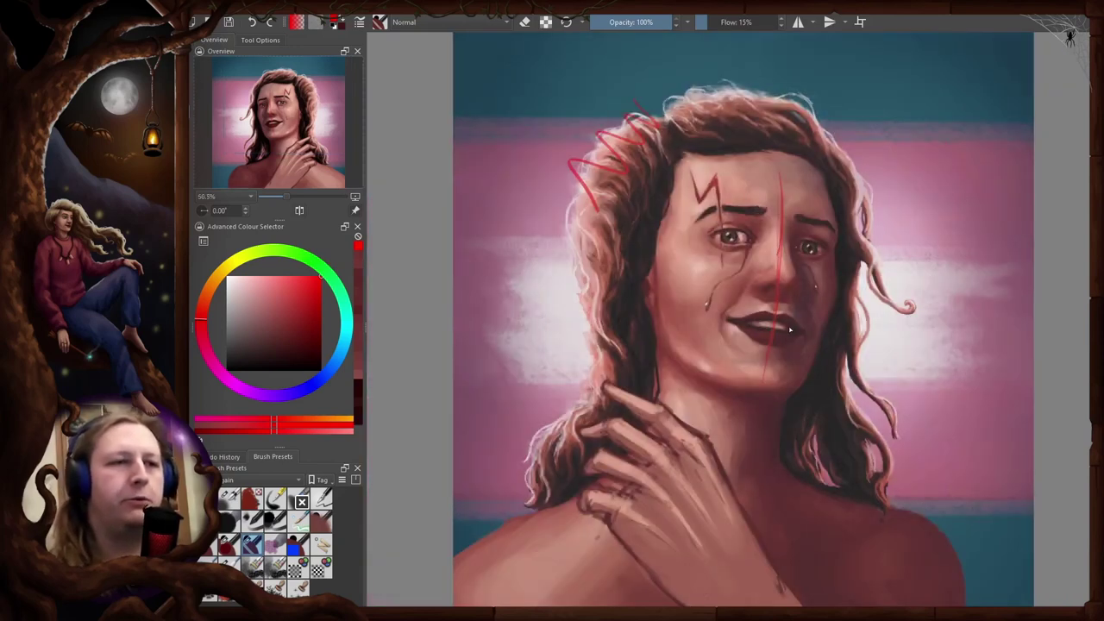
Undo the red guide strokes over the face and hair
key(m)
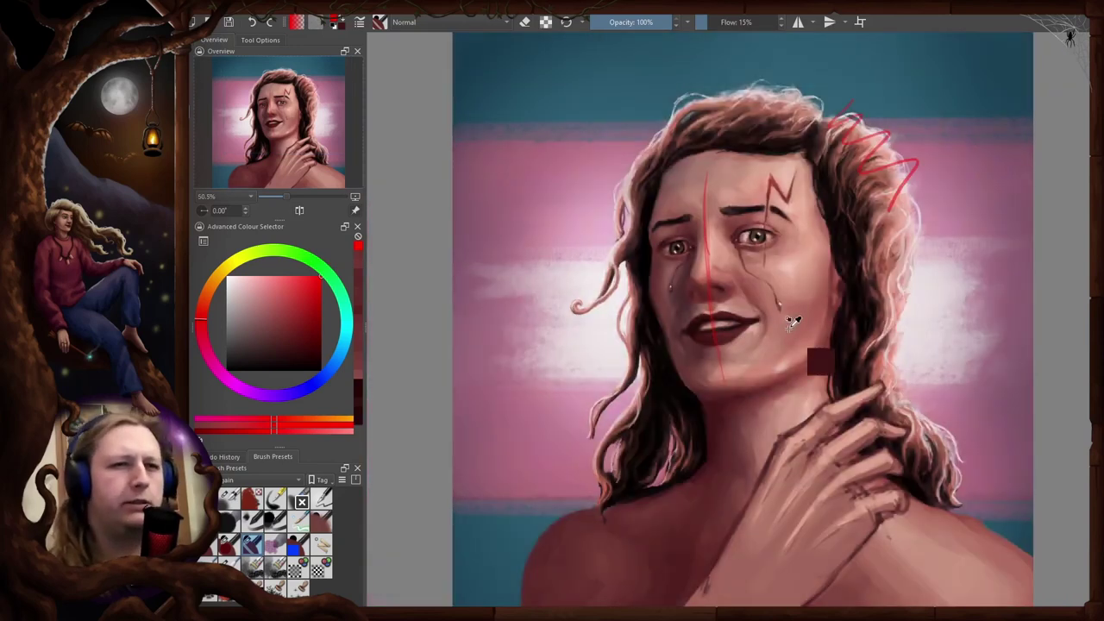
key(ctrl+z)
key(ctrl+z)
key(ctrl+z)
key(m)
key(m)
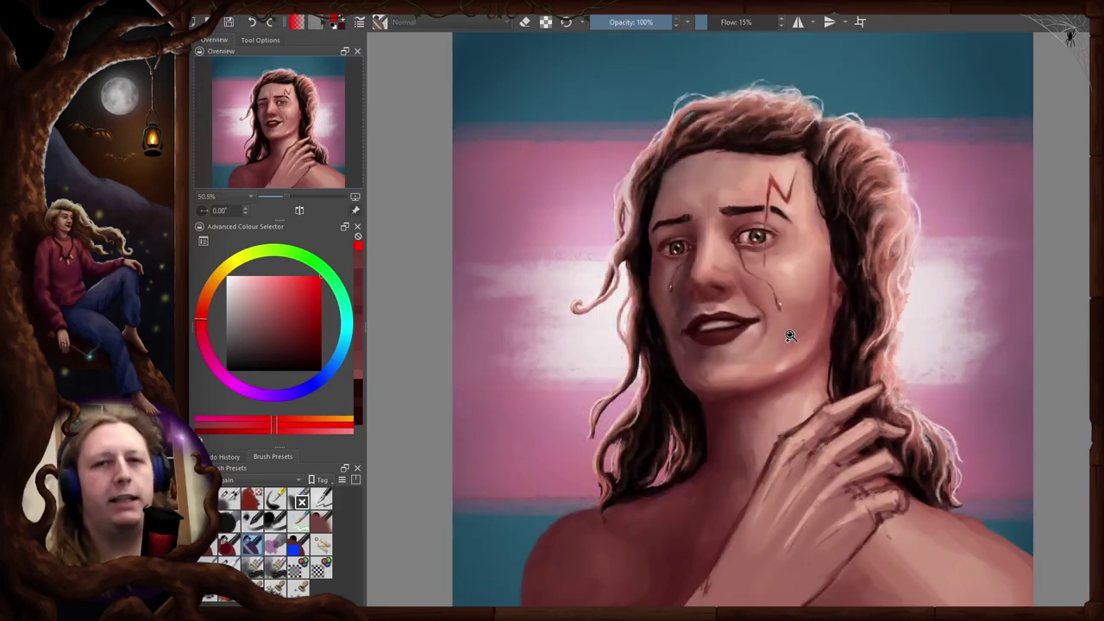
Sketch collarbones and neck tendons on the upper chest with a sampled dark red, with the hand hidden
scroll(781, 300, down, 2)
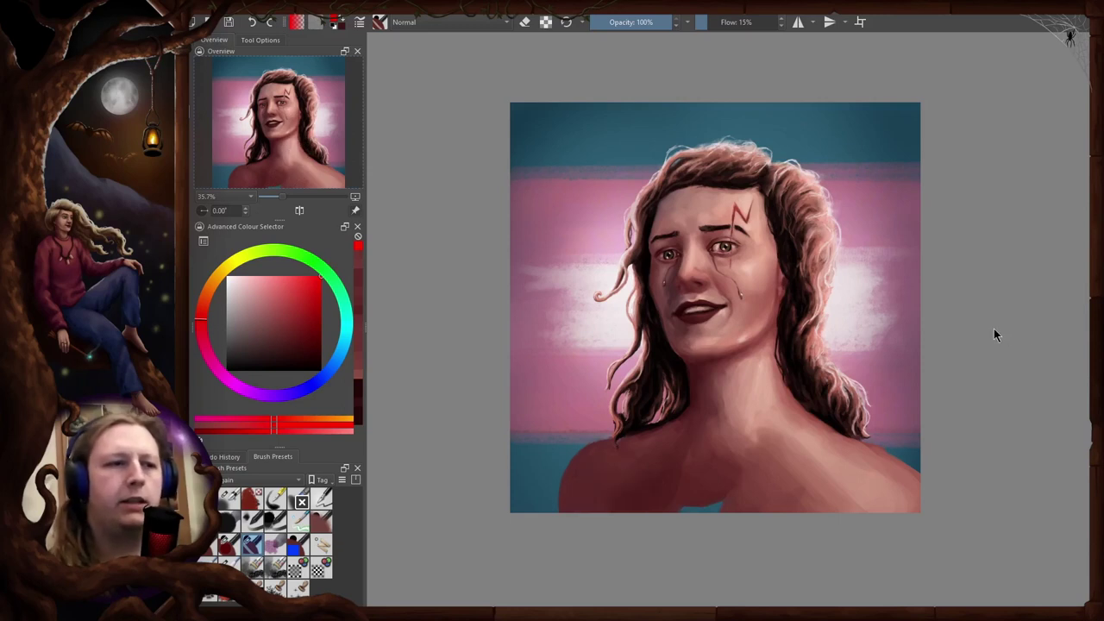
scroll(676, 590, up, 1)
ctrl+click(700, 292)
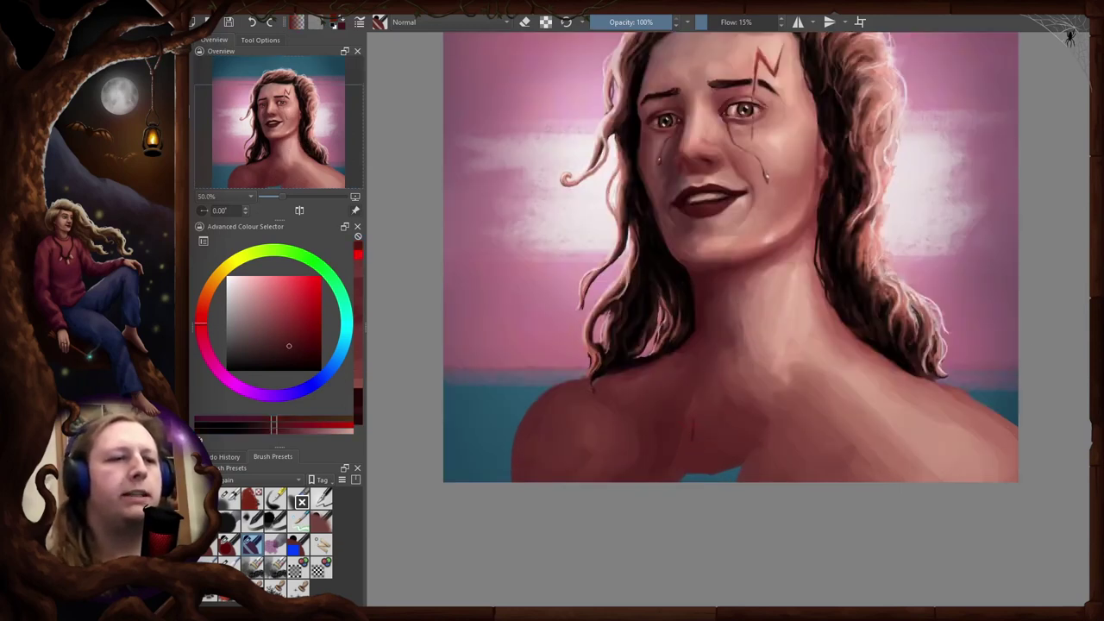
drag(811, 389, 791, 317)
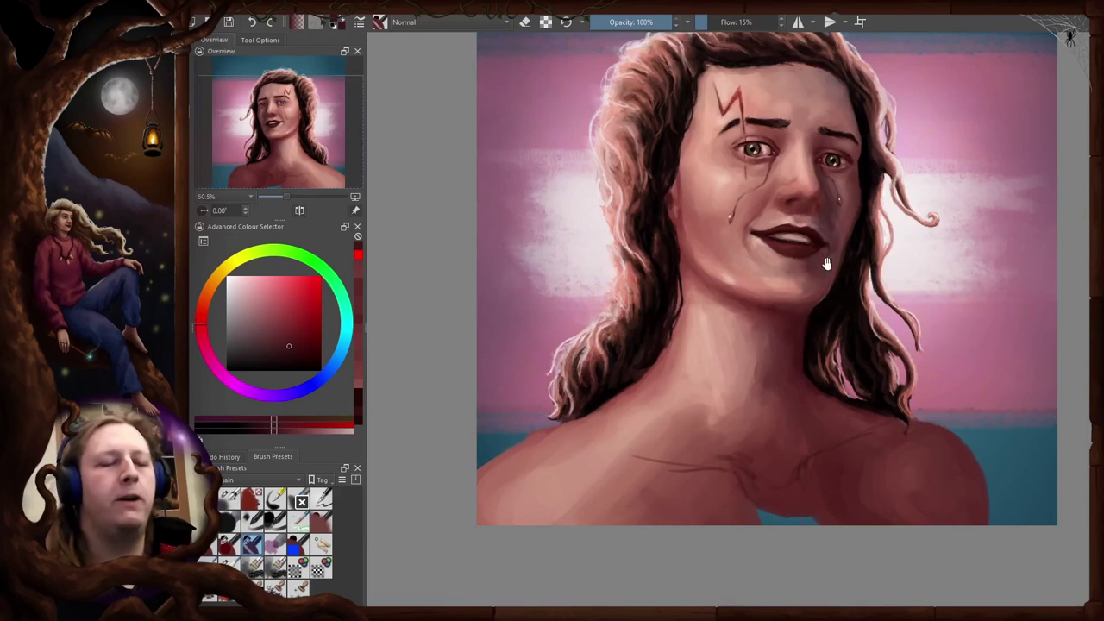
Refine the collarbone lines and the hollow at the base of the neck
drag(795, 334, 844, 263)
key(4)
key(4)
key(4)
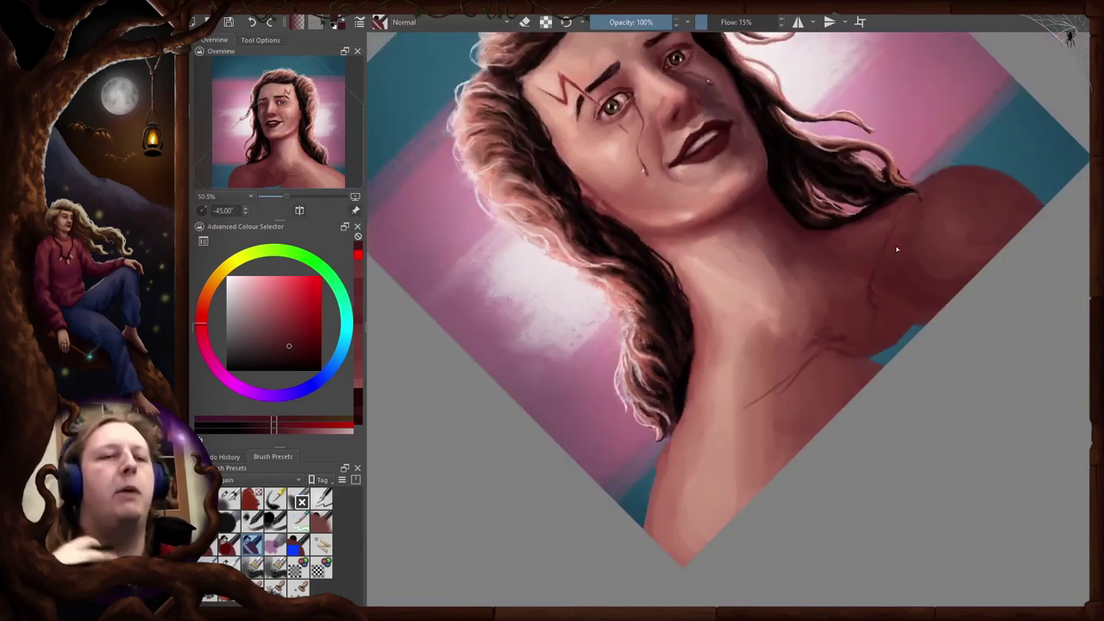
drag(814, 301, 850, 226)
key(5)
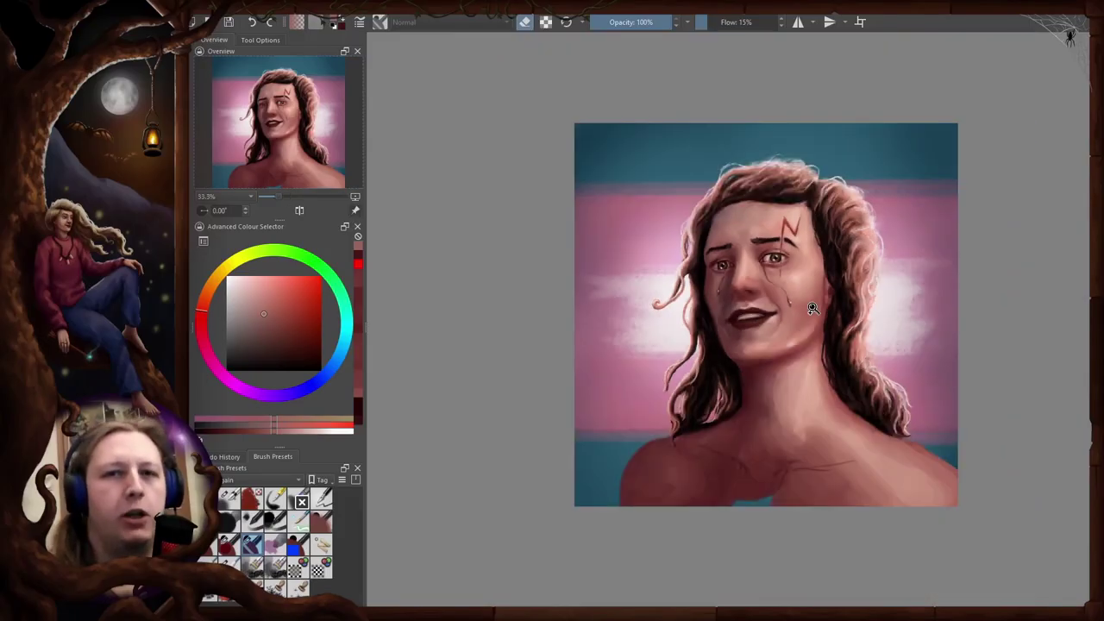
drag(811, 309, 869, 251)
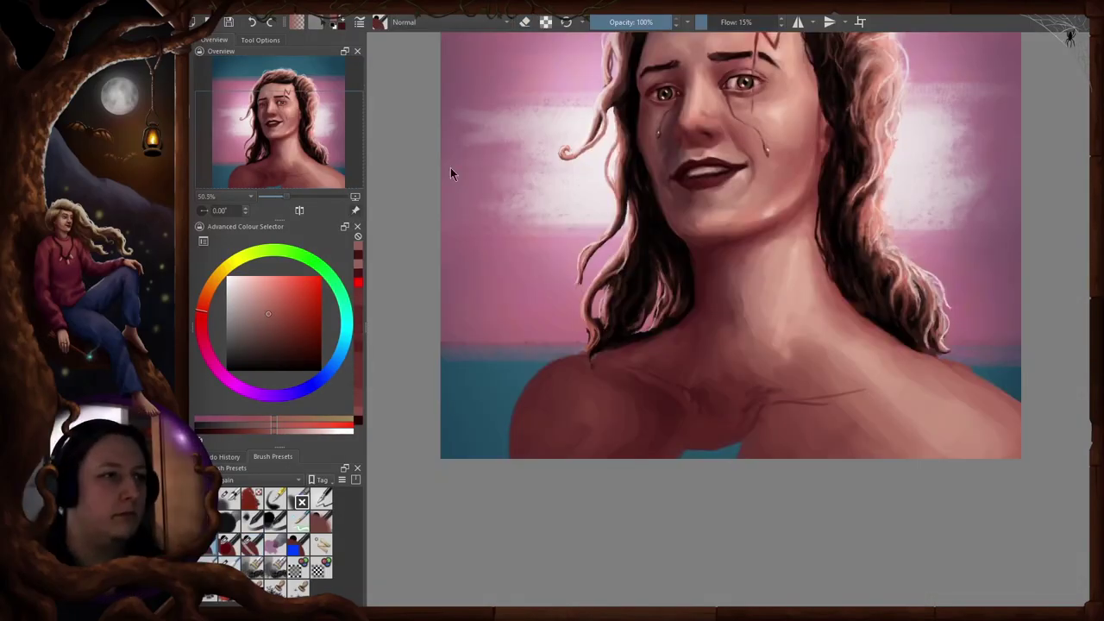
Paint the shadow-side collarbone and neck tendon with skin tones sampled around the neck and chest
ctrl+click(686, 393)
ctrl+click(720, 343)
ctrl+click(705, 385)
mouse_move(705, 343)
mouse_down()
mouse_move(704, 381)
mouse_move(713, 303)
mouse_move(663, 360)
mouse_up()
ctrl+click(707, 366)
ctrl+click(679, 308)
ctrl+click(663, 360)
ctrl+click(661, 349)
Blend the shadow-side collarbone and shoulder and fill the blue gap at the chest's lower edge
key(6)
key(6)
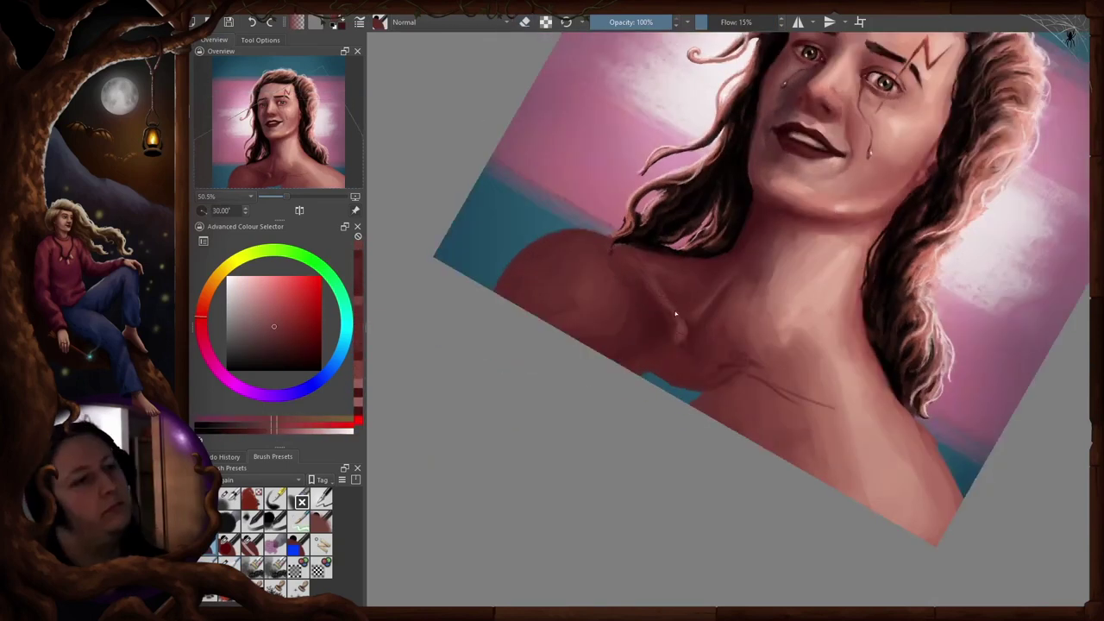
key(5)
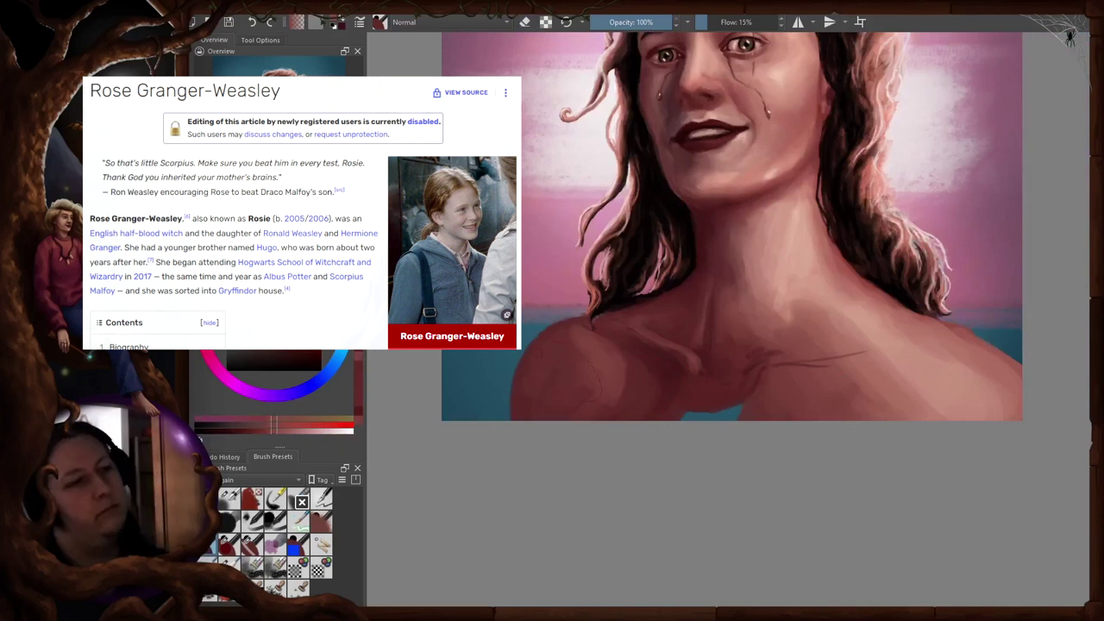
key(m)
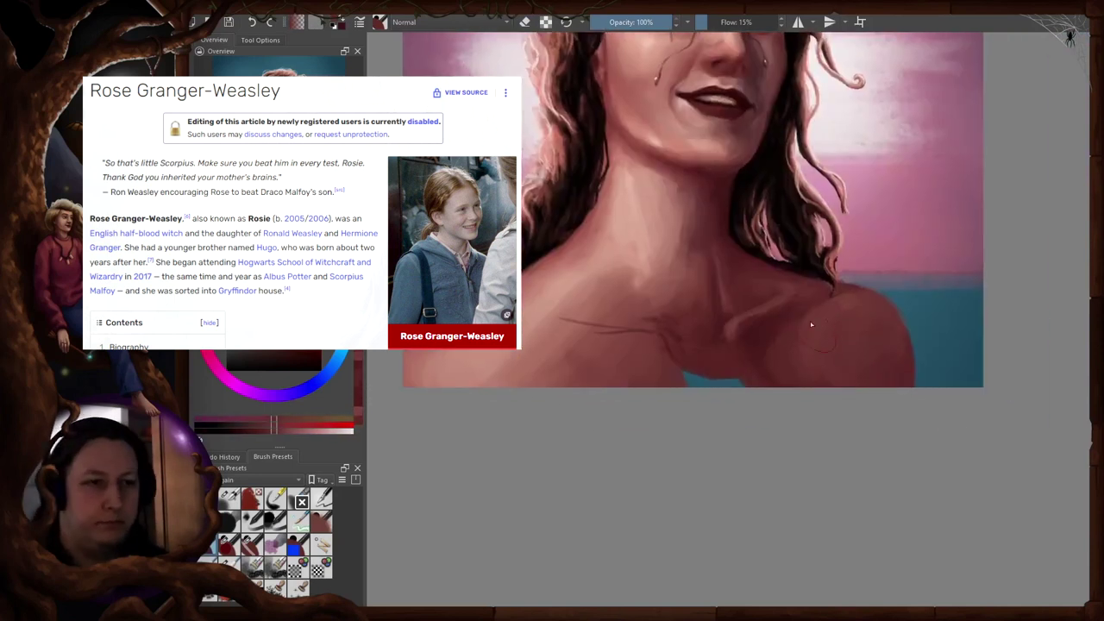
key(m)
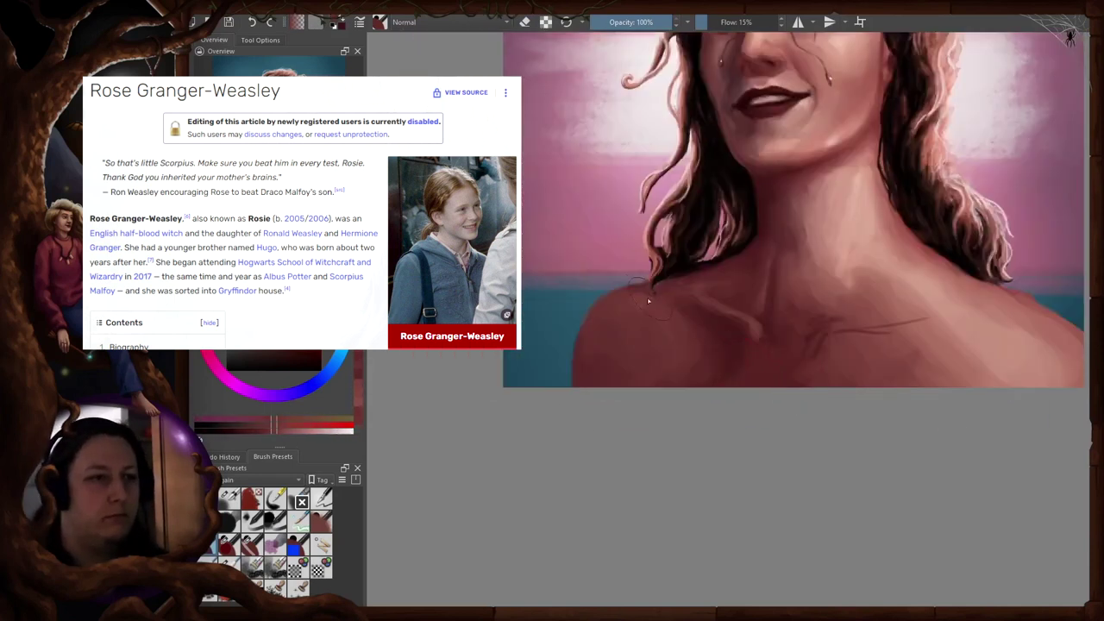
drag(612, 315, 528, 352)
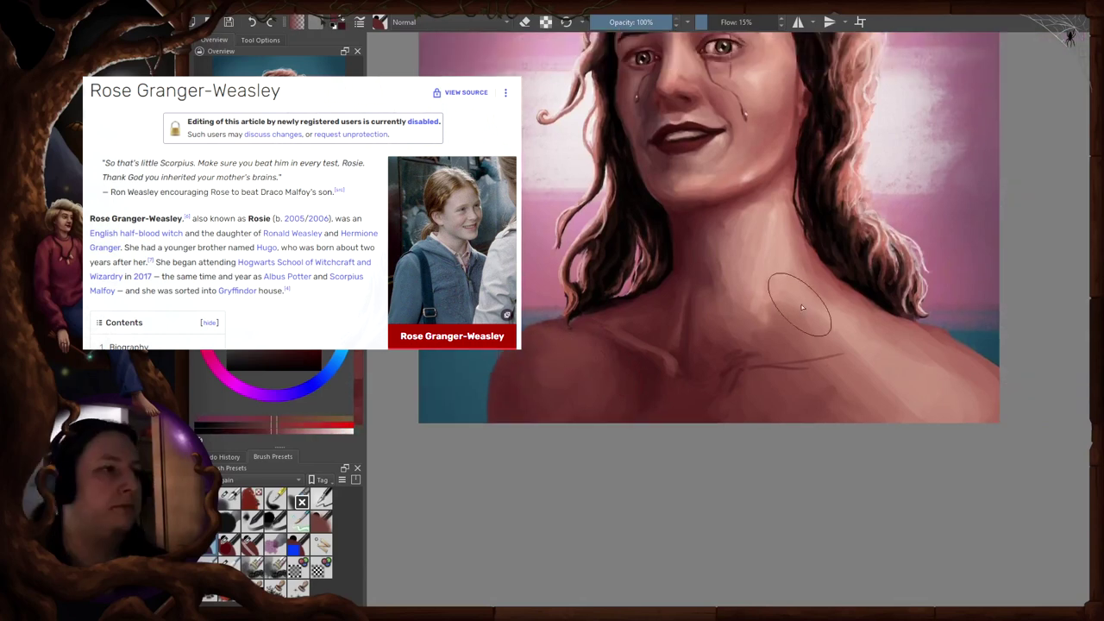
Paint the lit-side collarbone with light skin tones and shade the chest beneath it
key(4)
key(4)
key(4)
drag(869, 213, 787, 302)
key(6)
key(6)
key(6)
key(6)
key(6)
key(6)
key(5)
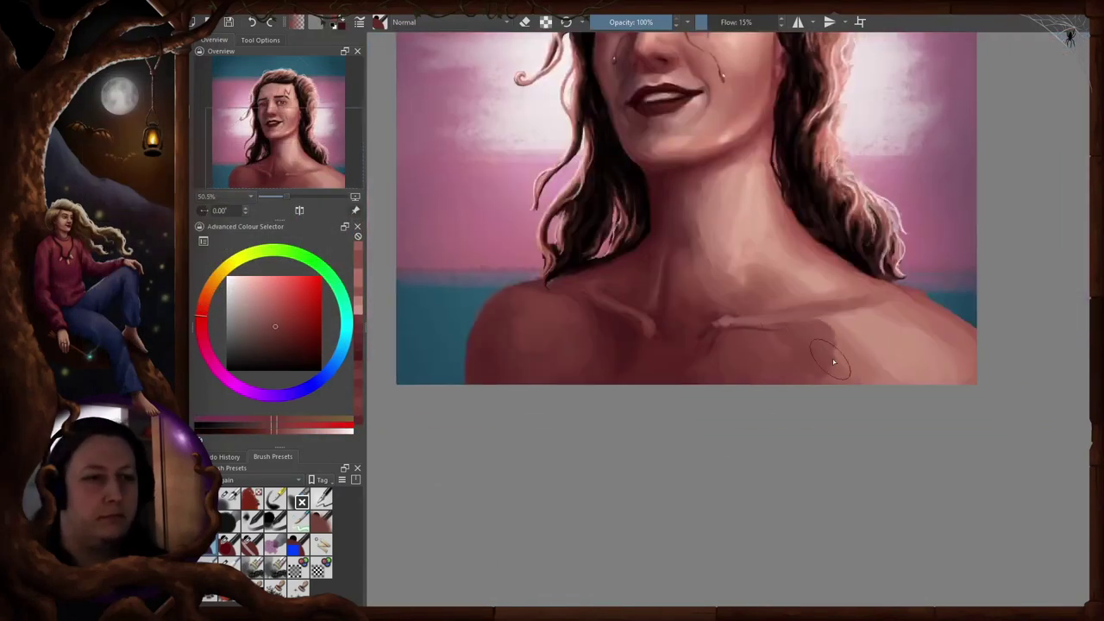
Shade the hollow beneath the lit-side collarbone and refine the collarbone's inner end with sampled skin tones
ctrl+click(820, 371)
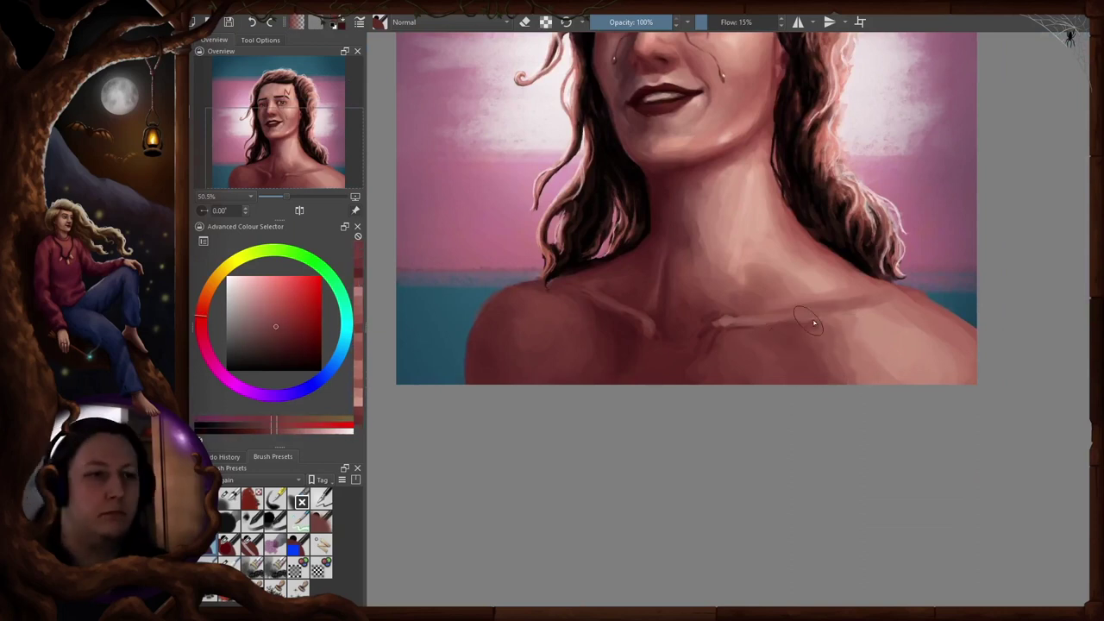
ctrl+click(728, 309)
ctrl+click(714, 315)
ctrl+click(713, 336)
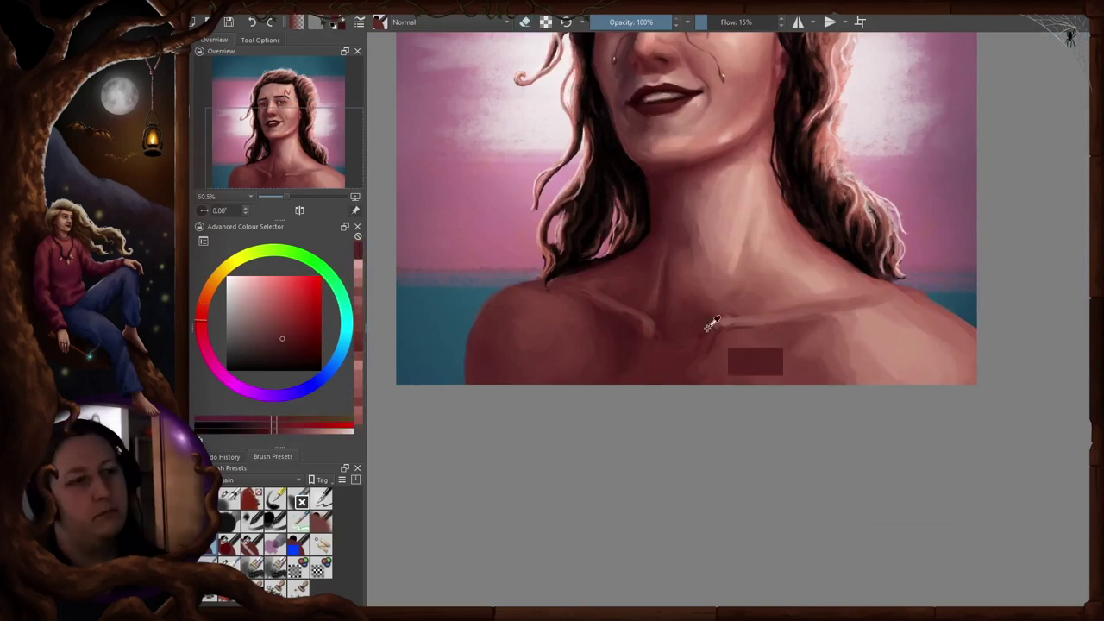
Blend the base of the neck and the upper chest with darker sampled skin tones
ctrl+click(672, 345)
key(m)
ctrl+click(773, 333)
key(m)
ctrl+click(629, 335)
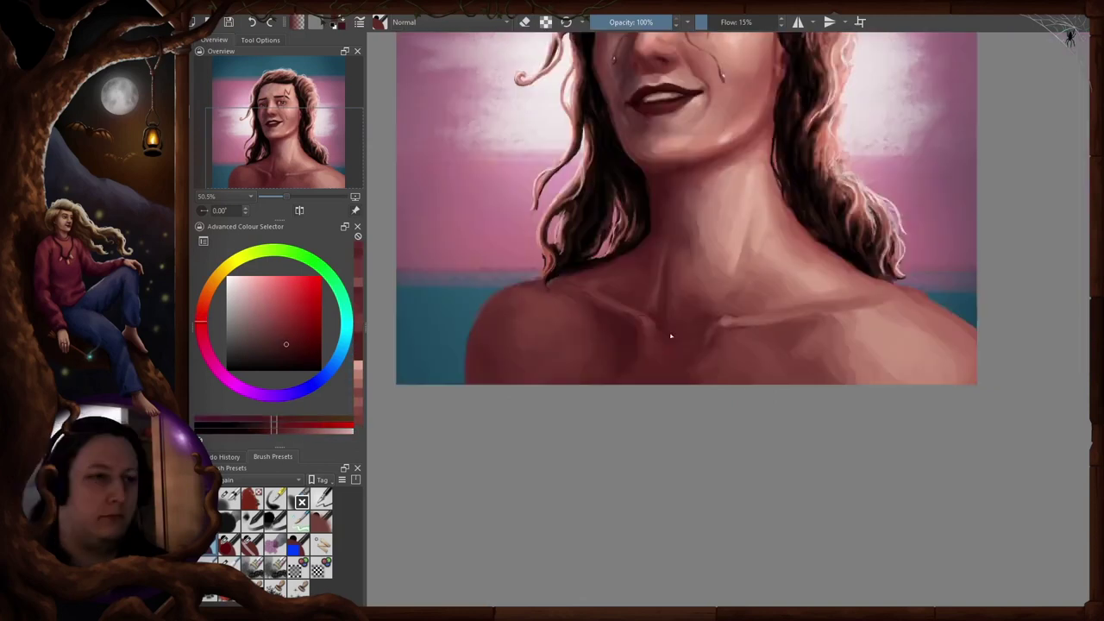
Smooth the transitions on the lit-side collarbone, upper chest and shoulder using light and mid skin tones
key(4)
key(4)
ctrl+click(810, 323)
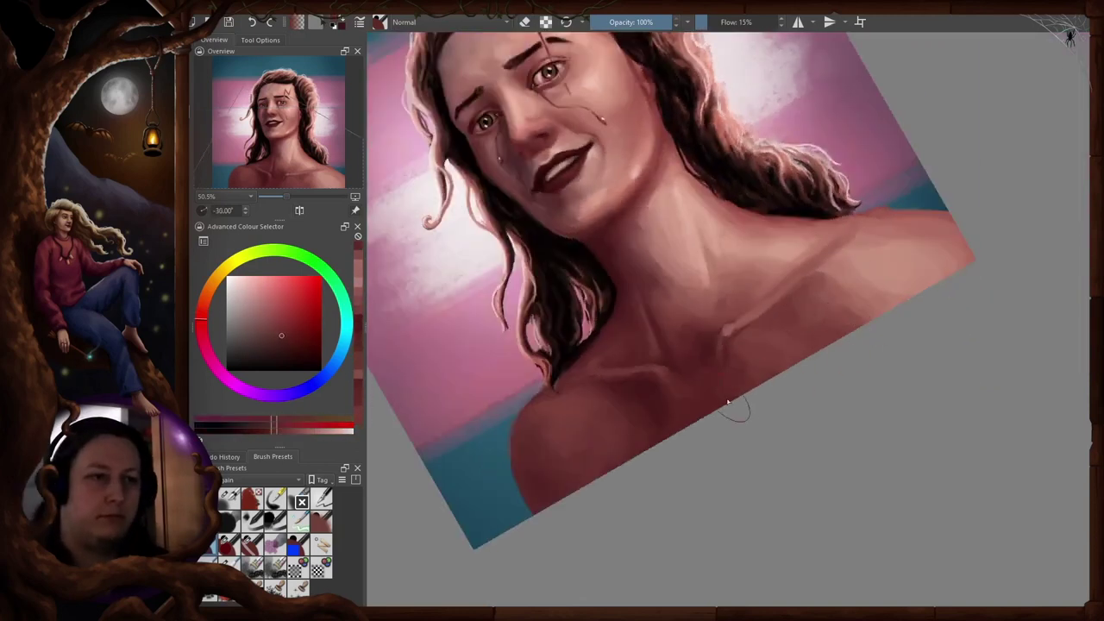
key(5)
ctrl+click(813, 340)
key(m)
drag(692, 357, 608, 353)
ctrl+click(564, 365)
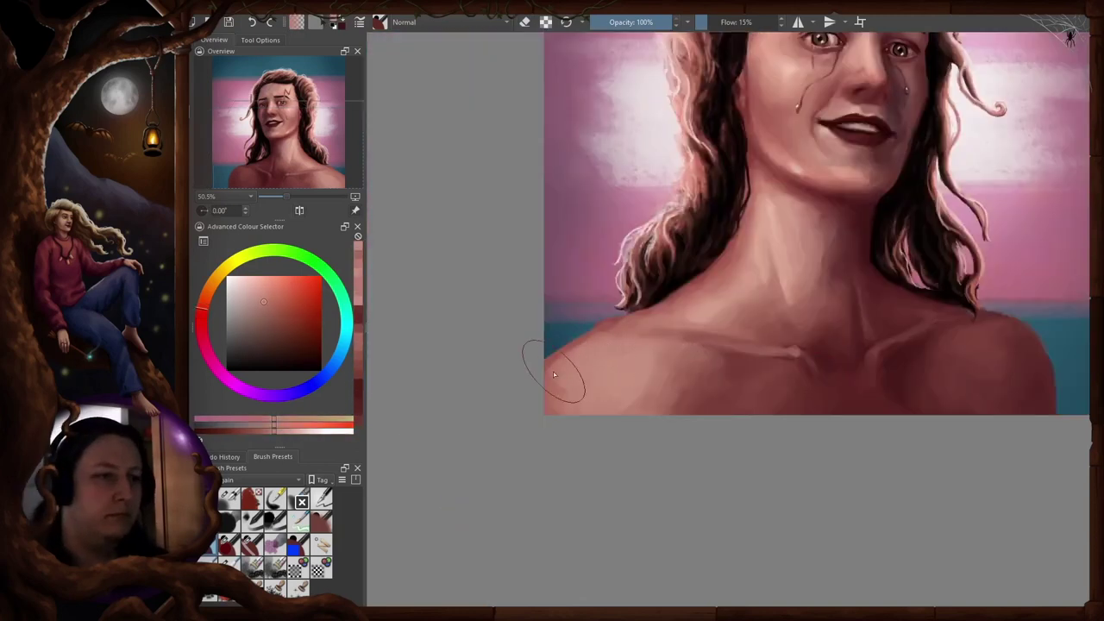
key(m)
Refine the shadow edge beneath the lit-side collarbone with skin tones sampled beside it
ctrl+click(780, 362)
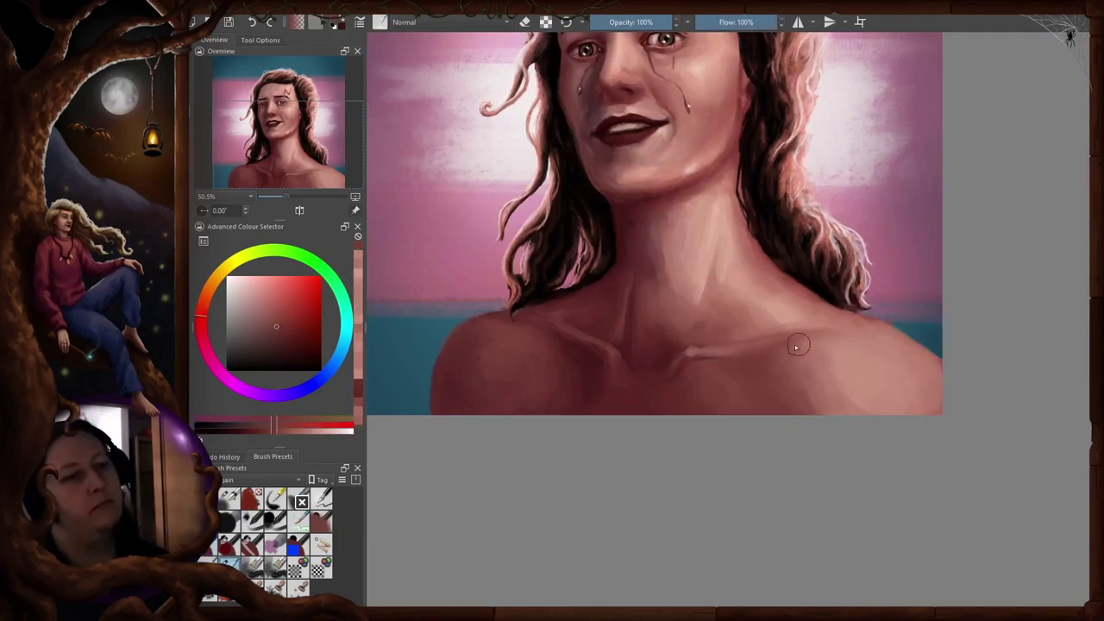
key(2)
ctrl+click(776, 378)
drag(778, 367, 766, 323)
Choose another brush preset and blend the base of the neck with sampled skin tones
right_click(704, 383)
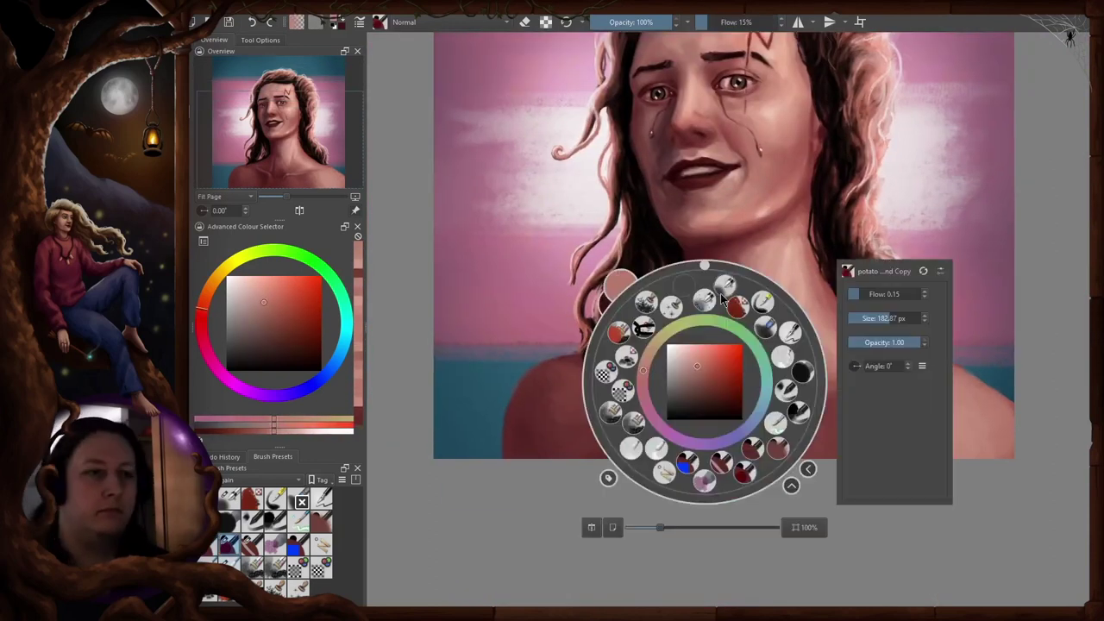
click(711, 456)
drag(761, 404, 778, 422)
ctrl+click(778, 422)
drag(751, 244, 754, 328)
ctrl+click(732, 438)
mouse_move(715, 431)
mouse_down()
mouse_move(717, 373)
mouse_move(717, 402)
mouse_move(709, 394)
mouse_up()
ctrl+click(730, 398)
ctrl+click(738, 368)
Refine the light and shadow planes of the neck with skin tones sampled around the throat
ctrl+click(723, 381)
ctrl+click(717, 343)
drag(720, 352, 726, 376)
ctrl+click(709, 345)
key(m)
ctrl+click(733, 325)
ctrl+click(735, 362)
key(m)
Paint near-black strands over the crown and upper sides of the hair
ctrl+click(700, 450)
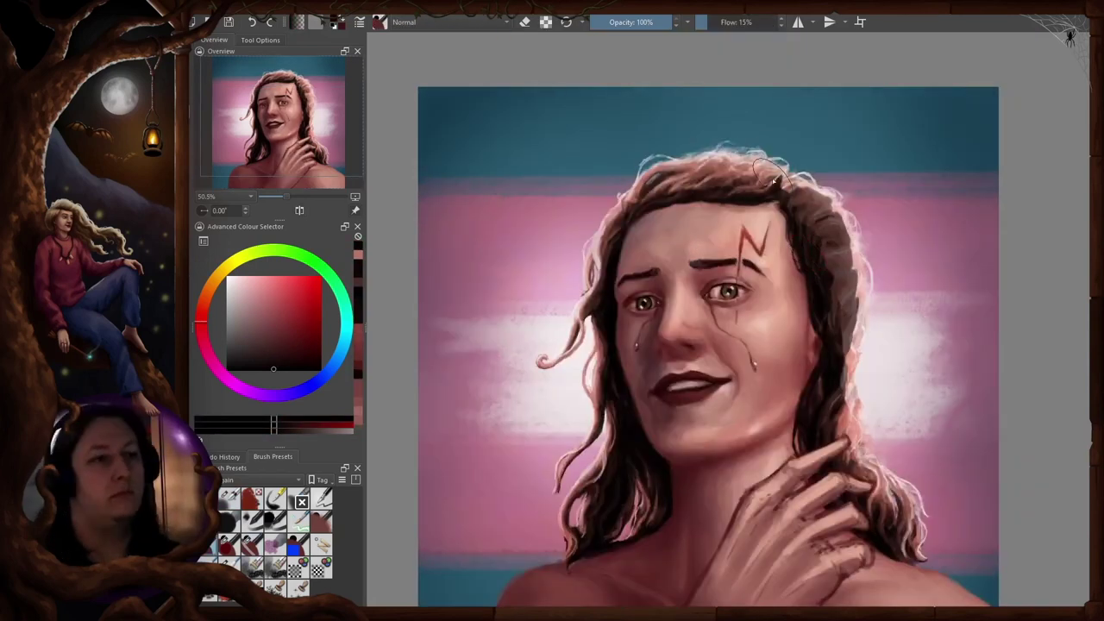
key(m)
mouse_move(733, 181)
mouse_down()
mouse_move(823, 242)
mouse_move(843, 321)
mouse_up()
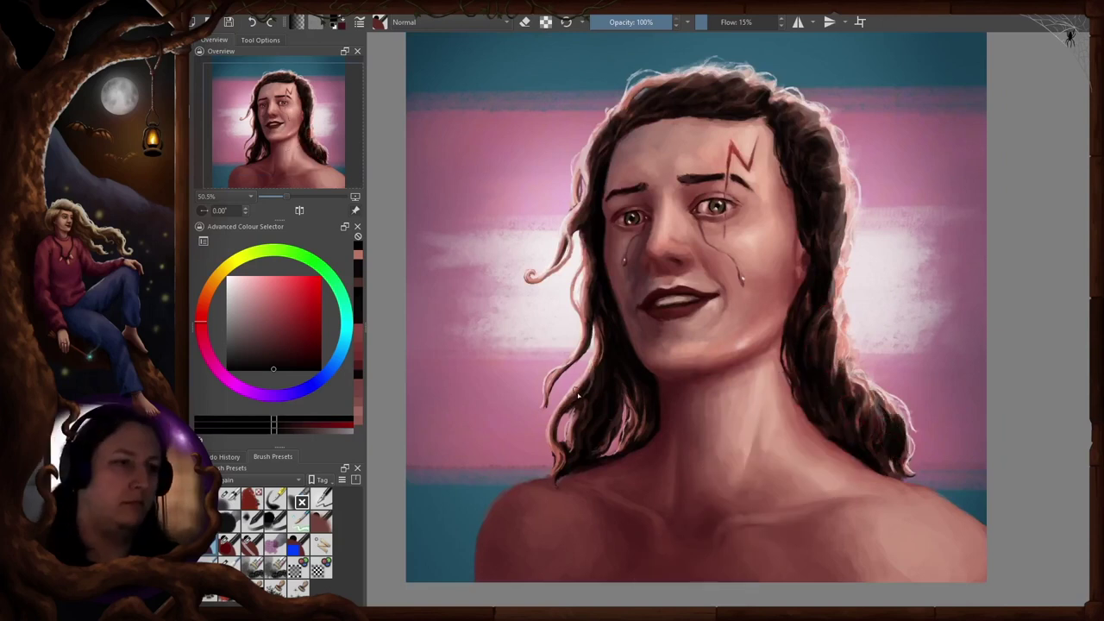
scroll(586, 220, up, 2)
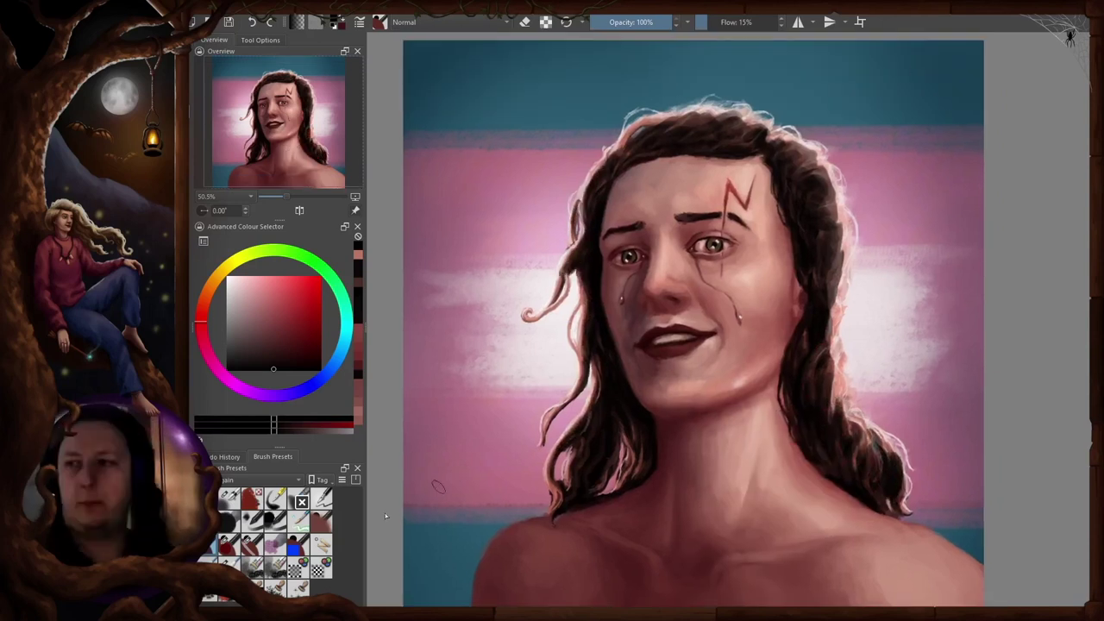
scroll(746, 260, up, 1)
Deepen the long hair on both sides of the face to near-black
drag(826, 196, 833, 319)
key(m)
drag(654, 355, 678, 423)
key(m)
drag(859, 442, 855, 358)
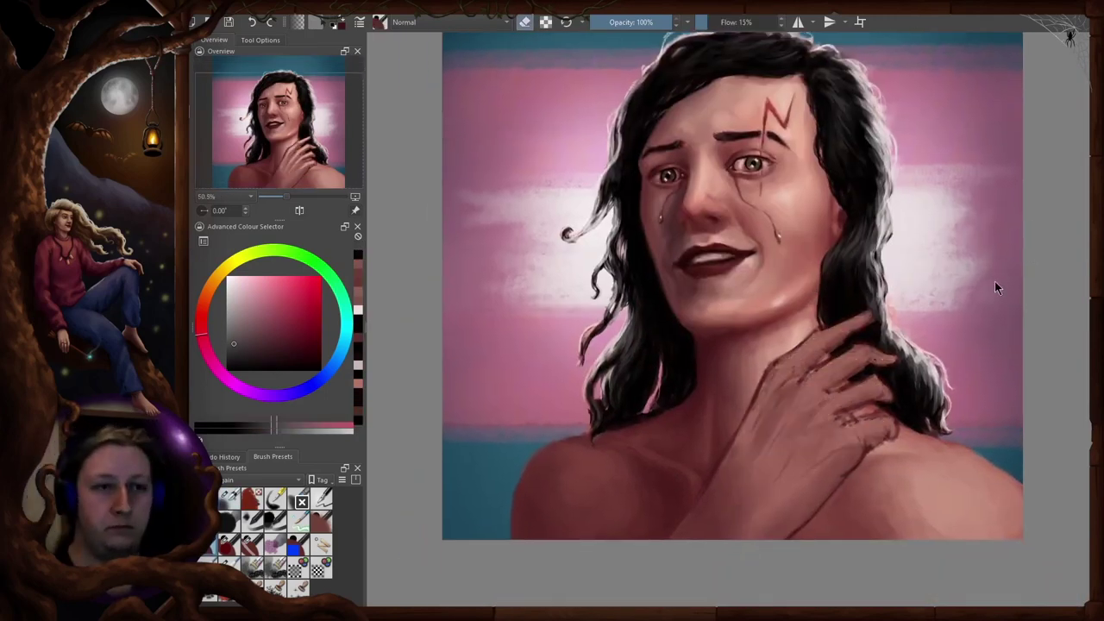
Shade the back and fingers of the hand resting on the neck with sampled skin tones
scroll(994, 281, down, 2)
right_click(785, 291)
right_click(574, 291)
click(574, 291)
scroll(726, 322, up, 1)
key(4)
key(4)
ctrl+click(721, 402)
drag(772, 277, 740, 395)
drag(728, 348, 724, 393)
key(5)
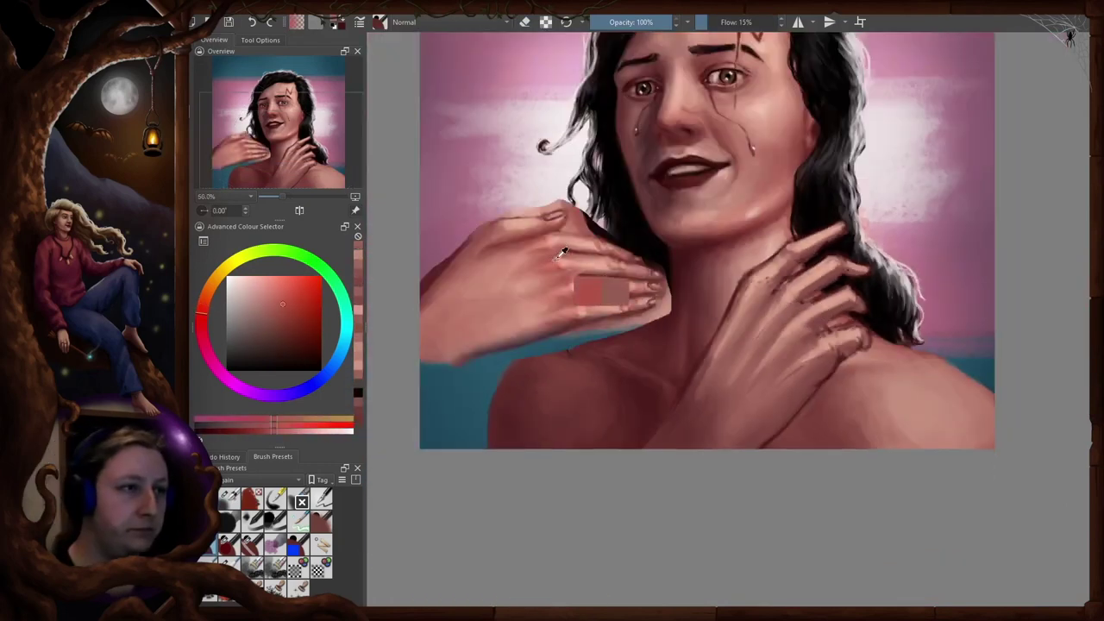
Choose another brush and paint reddish and light skin tones across the neck hand's knuckles and tendons
key(4)
key(4)
right_click(781, 313)
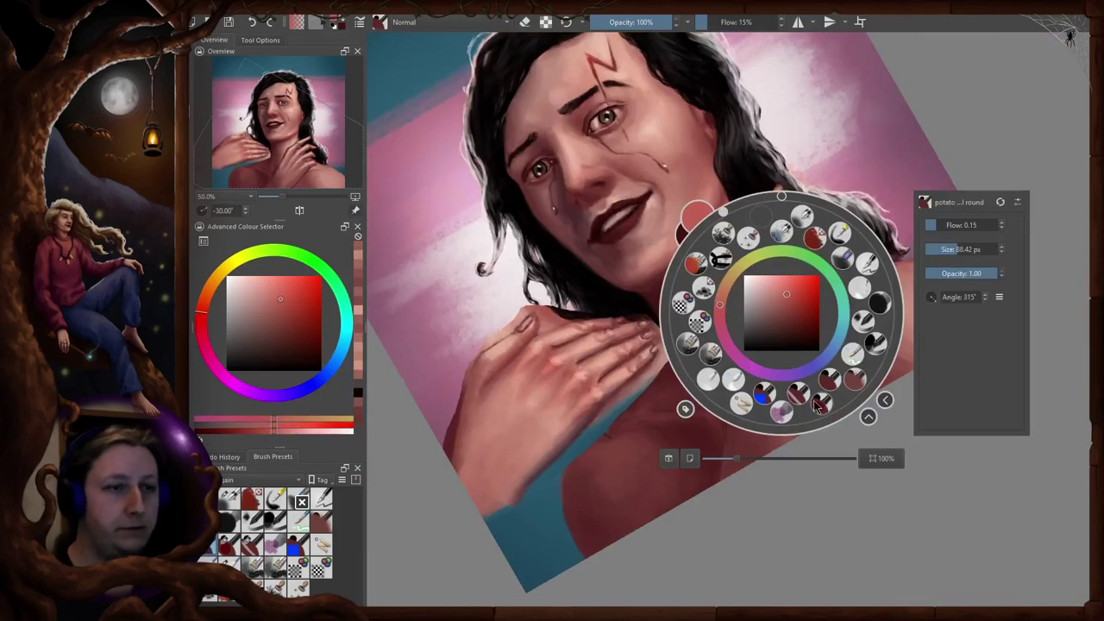
click(820, 407)
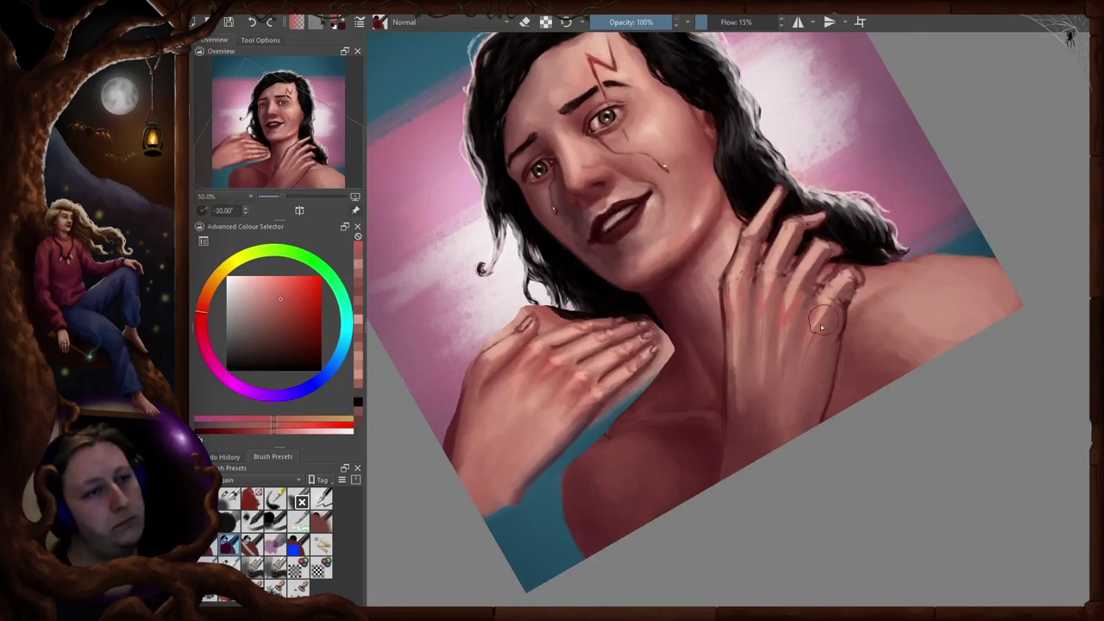
drag(818, 329, 804, 336)
ctrl+click(759, 332)
ctrl+click(802, 324)
ctrl+click(843, 290)
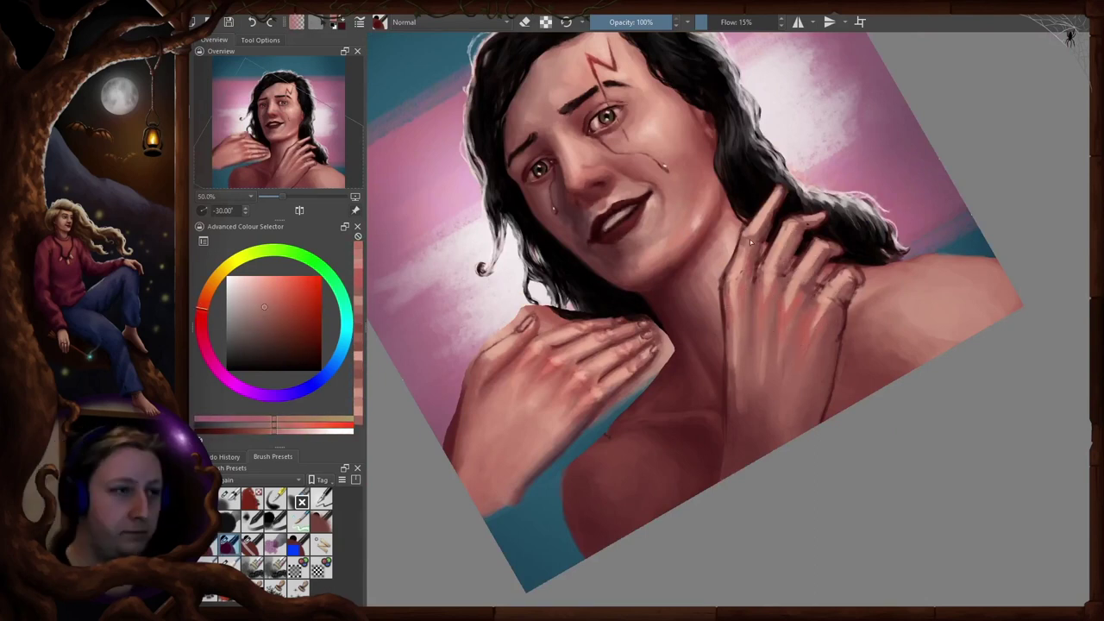
key(5)
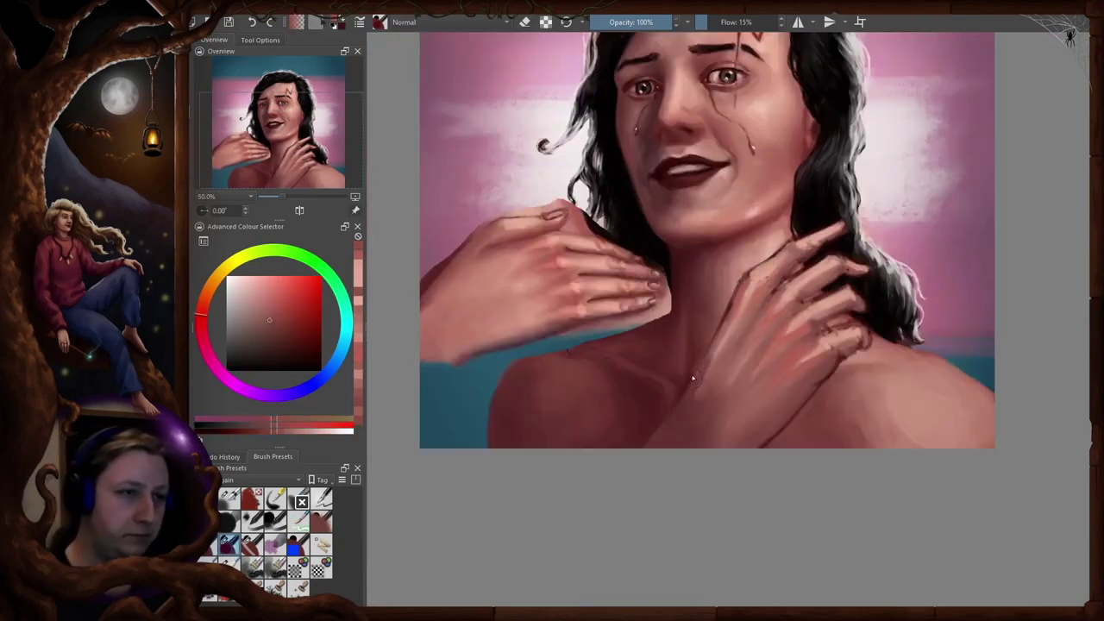
Soften the dark outlines along the neck hand's wrist, back and index finger with sampled skin tones
ctrl+click(723, 352)
ctrl+click(707, 380)
ctrl+click(759, 295)
drag(734, 348, 757, 277)
ctrl+click(781, 253)
ctrl+click(854, 304)
Model the neck hand's middle fingers and knuckles with tones sampled from the reference hand and the fingers themselves
key(4)
ctrl+click(583, 303)
key(5)
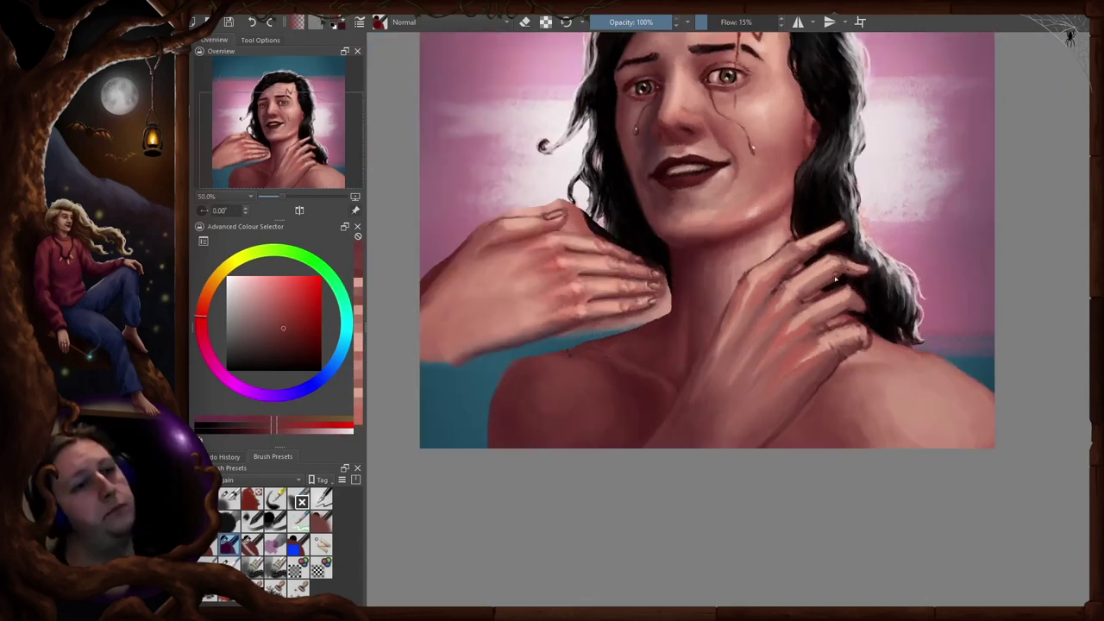
ctrl+click(842, 273)
key(m)
key(m)
ctrl+click(798, 324)
right_click(806, 326)
right_click(797, 323)
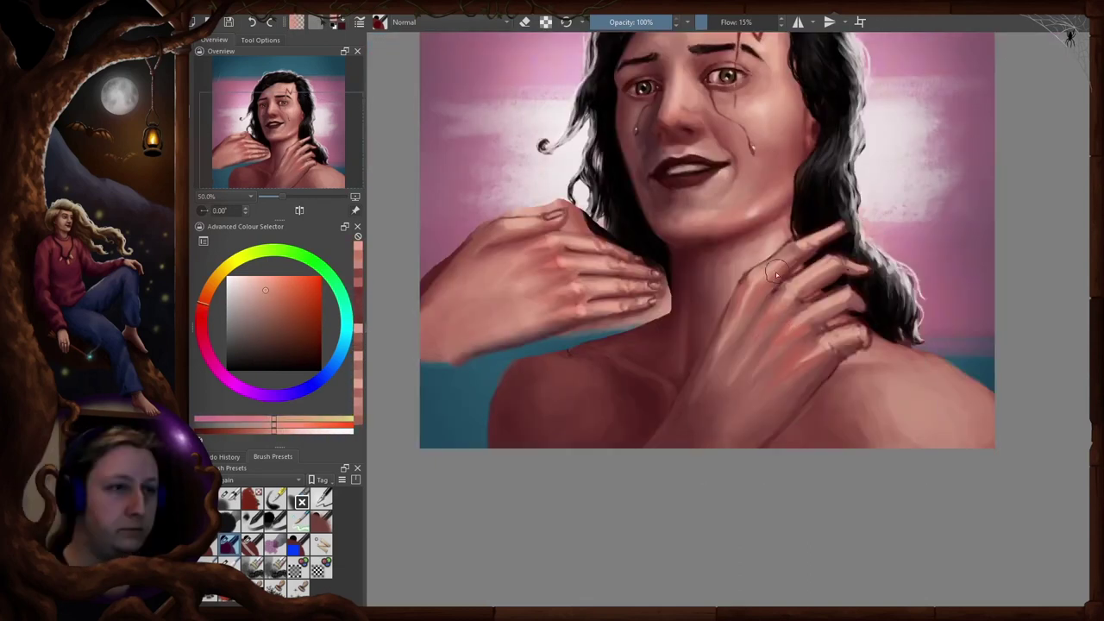
Refine the shading on the neck hand's fingers, checking the shape in mirrored and rotated views
key(m)
ctrl+click(675, 352)
key(m)
drag(956, 118, 991, 274)
drag(911, 421, 910, 299)
ctrl+click(849, 327)
key(4)
key(4)
key(m)
key(m)
key(e)
key(e)
key(5)
Paint over the neck hand's lower fingers and outer edge with sampled skin tones
ctrl+click(904, 301)
ctrl+click(888, 289)
ctrl+click(886, 362)
ctrl+click(802, 385)
key(4)
key(4)
key(4)
Blend the tones across the back and knuckles of the neck hand
drag(764, 285, 773, 350)
ctrl+click(783, 347)
key(slash)
right_click(778, 355)
ctrl+click(770, 301)
drag(763, 164, 752, 293)
key(5)
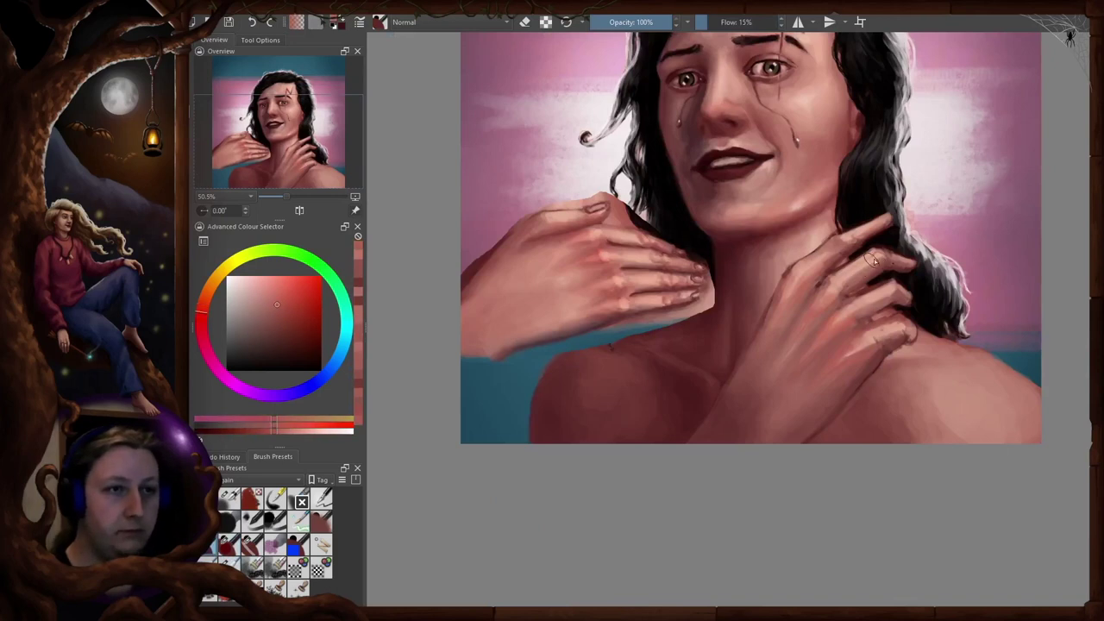
Paint the index finger and its knuckle on the neck hand with tones sampled from both hands
ctrl+click(544, 299)
ctrl+click(815, 256)
ctrl+click(788, 273)
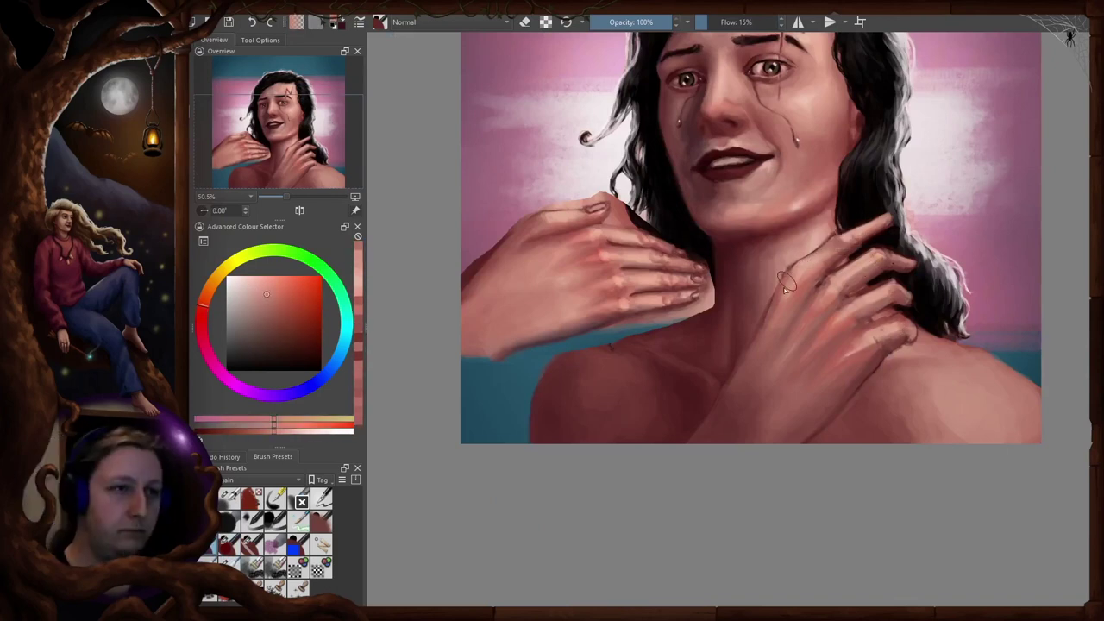
key(m)
key(m)
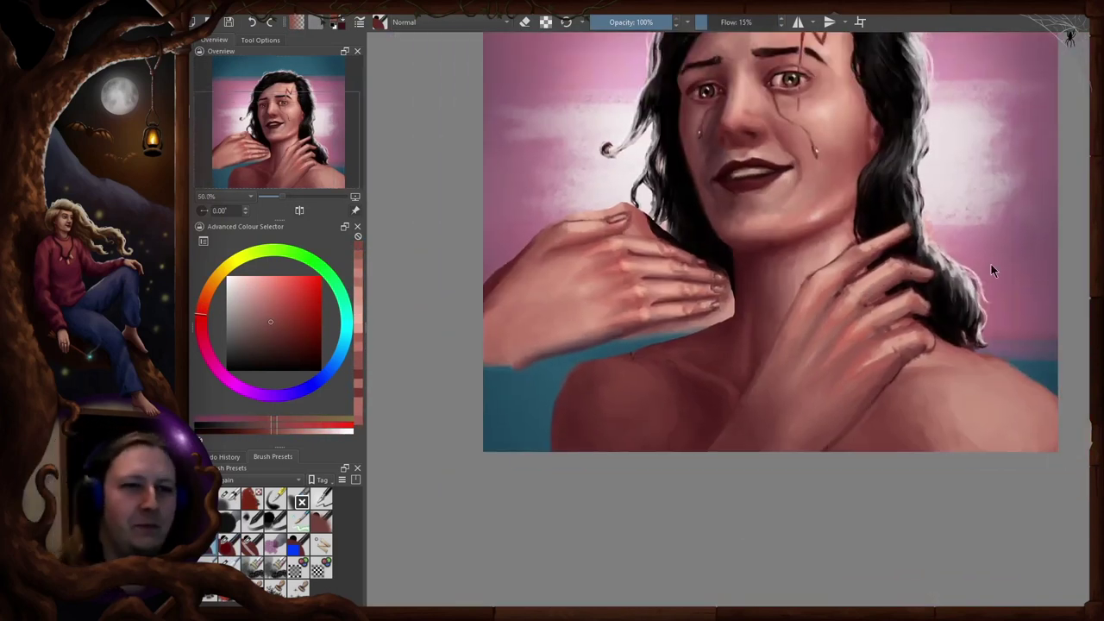
Paint the neck hand's little finger and nearby knuckles with light and reddish skin tones
ctrl+click(864, 331)
ctrl+click(817, 217)
scroll(897, 281, up, 1)
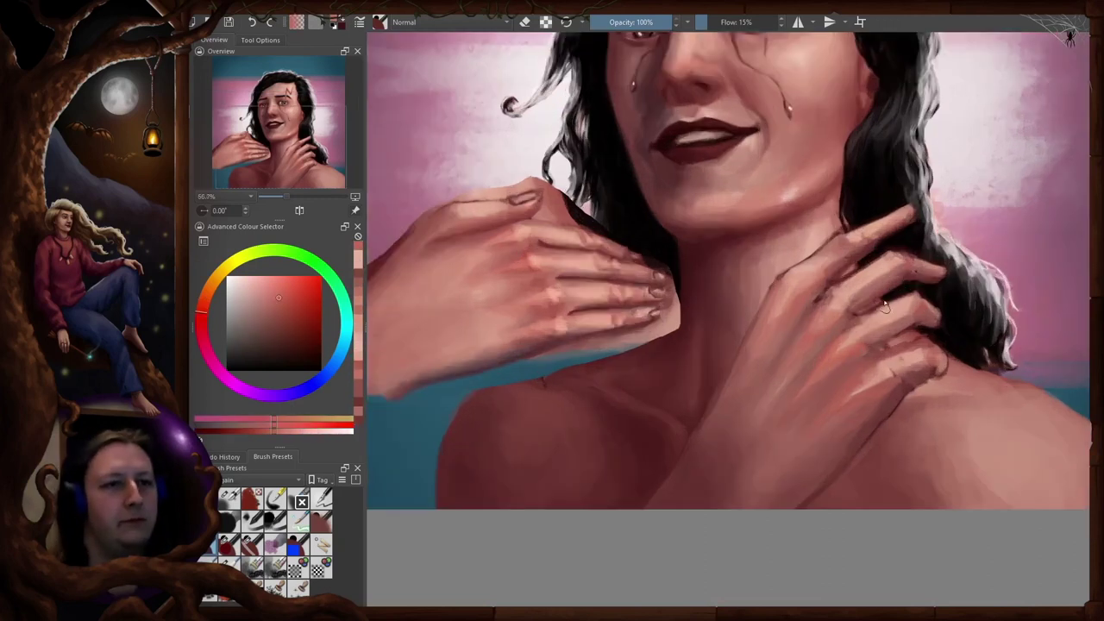
ctrl+click(903, 379)
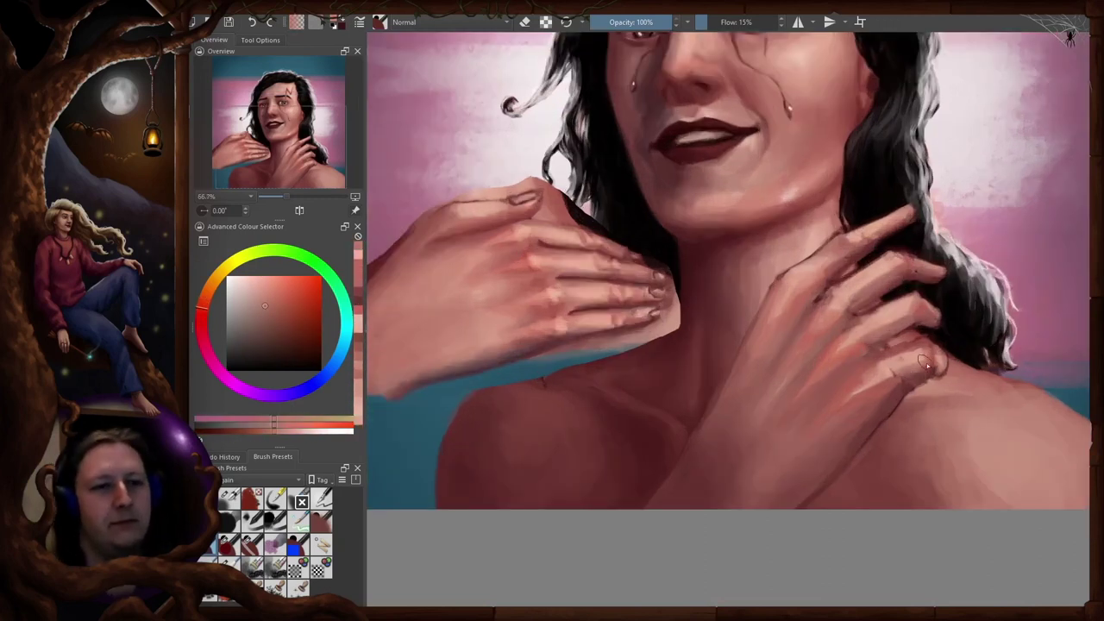
drag(872, 378, 856, 391)
ctrl+click(770, 423)
ctrl+click(534, 265)
Refine the neck hand's index finger with skin tones sampled along its length
ctrl+click(834, 242)
key(m)
key(m)
ctrl+click(825, 261)
ctrl+click(823, 267)
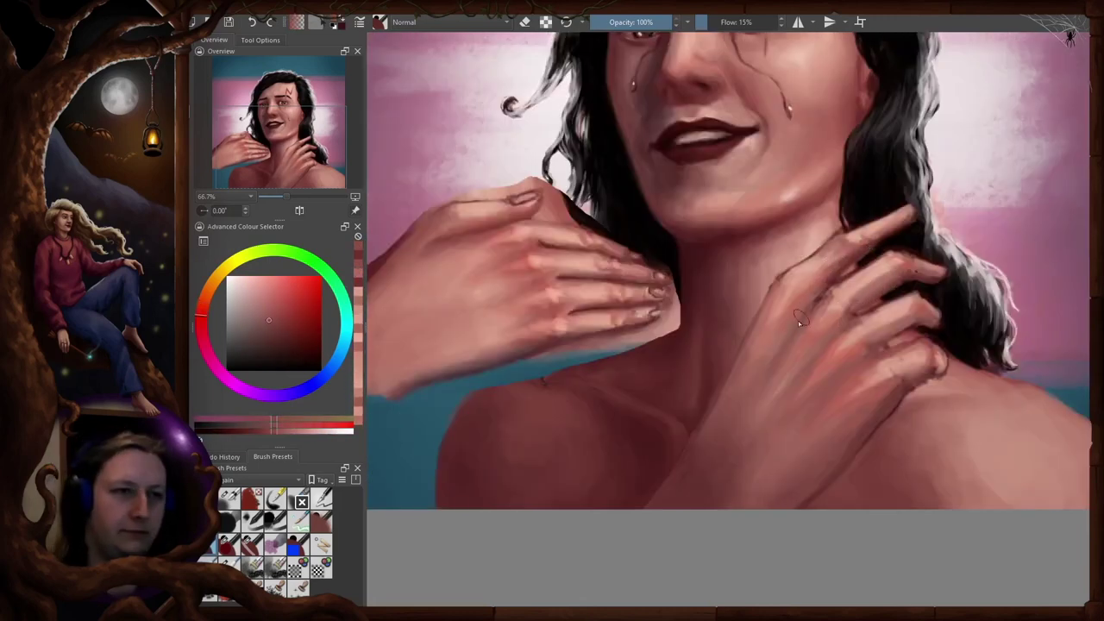
Blend the middle-finger and ring-finger knuckles into the back of the neck hand
key(m)
key(m)
ctrl+click(832, 324)
ctrl+click(828, 358)
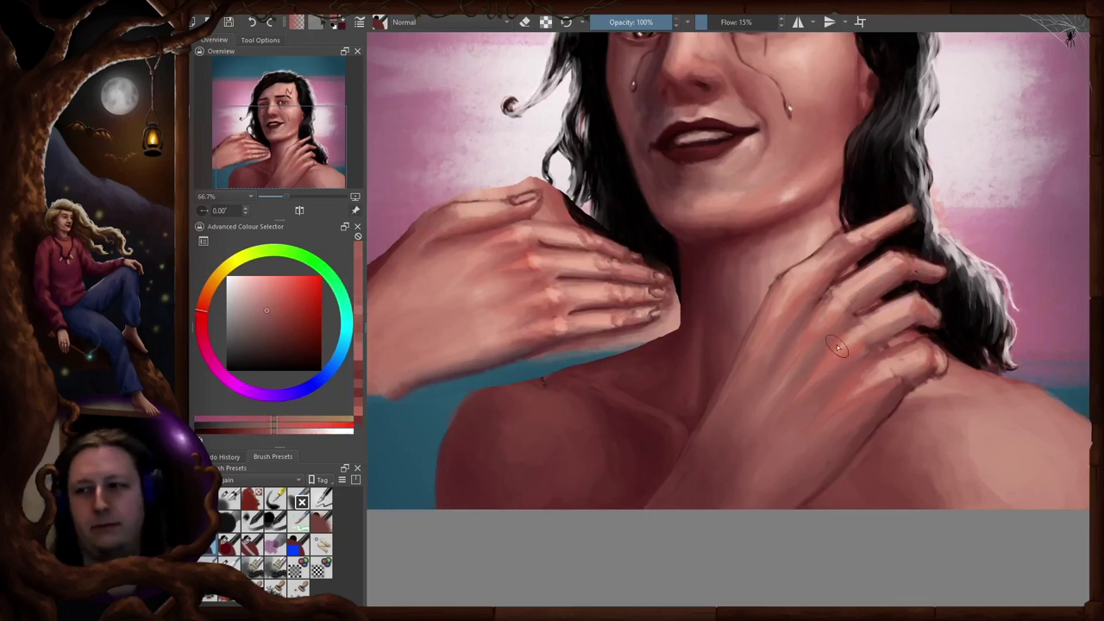
Add highlights and mid-tones to the neck hand's index, ring and little fingers, sampling the reference hand's fingers
ctrl+click(873, 242)
ctrl+click(838, 244)
ctrl+click(622, 330)
ctrl+click(918, 366)
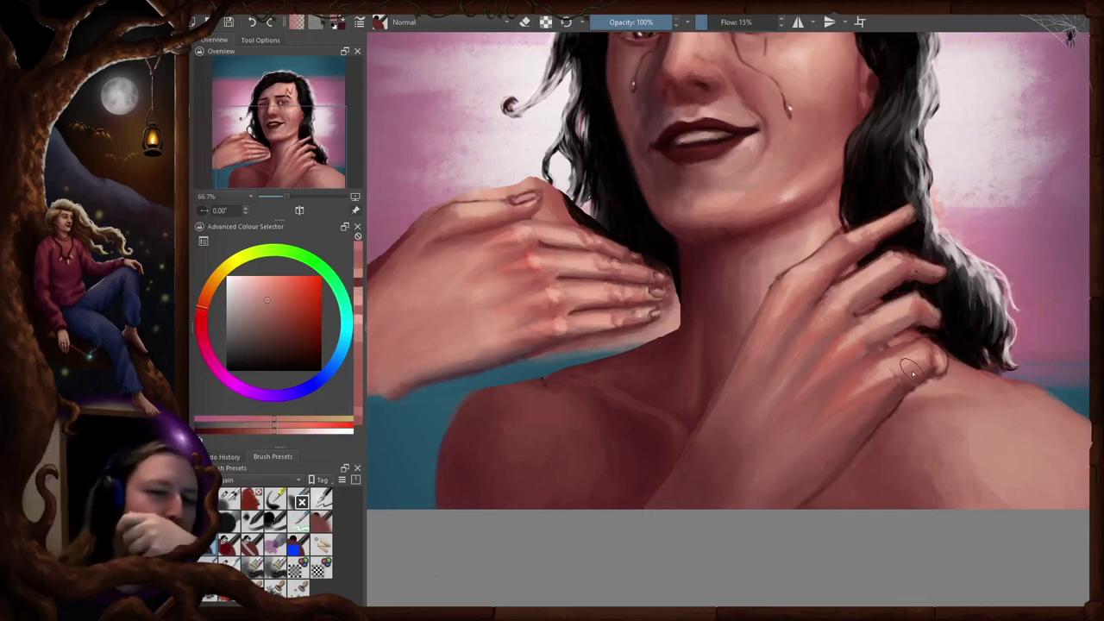
ctrl+click(598, 333)
ctrl+click(894, 366)
ctrl+click(850, 353)
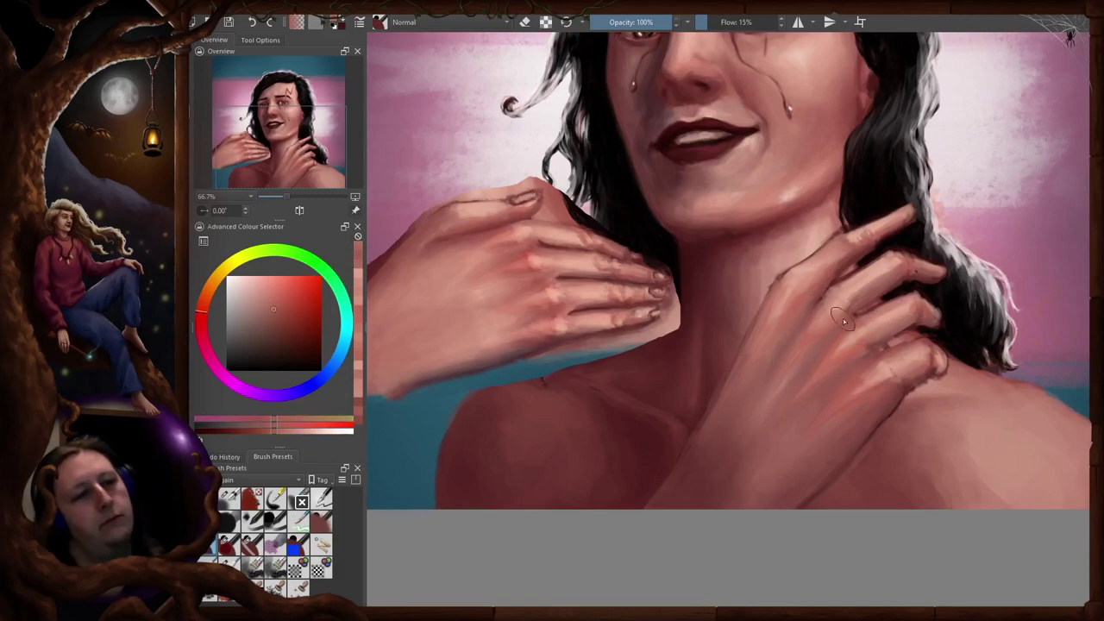
Refine the neck hand's middle fingertip with skin tones sampled around its nail and from the reference hand
key(4)
key(4)
key(4)
key(5)
ctrl+click(935, 259)
key(slash)
ctrl+click(922, 259)
drag(938, 256, 924, 261)
ctrl+click(935, 258)
ctrl+click(930, 259)
ctrl+click(925, 254)
ctrl+click(928, 253)
ctrl+click(586, 320)
ctrl+click(926, 264)
ctrl+click(923, 260)
Touch up the neck hand's ring fingertip with skin tones sampled beside it
drag(875, 373, 823, 337)
ctrl+click(897, 291)
mouse_move(893, 280)
mouse_down()
mouse_move(904, 285)
mouse_move(891, 276)
mouse_up()
ctrl+click(890, 281)
ctrl+click(900, 298)
Blend sampled light and mid skin tones along the neck hand's middle and ring fingers
mouse_move(873, 230)
mouse_down()
mouse_move(859, 223)
mouse_move(850, 251)
mouse_move(799, 273)
mouse_move(864, 224)
mouse_move(812, 267)
mouse_move(801, 298)
mouse_move(849, 356)
mouse_up()
ctrl+click(862, 232)
ctrl+click(827, 259)
ctrl+click(871, 226)
ctrl+click(843, 243)
ctrl+click(848, 236)
ctrl+click(826, 262)
ctrl+click(814, 288)
ctrl+click(862, 331)
Clean up the neck hand's index fingertip edge against the hair with a sampled dark tone
drag(877, 318, 862, 338)
ctrl+click(803, 351)
ctrl+click(864, 298)
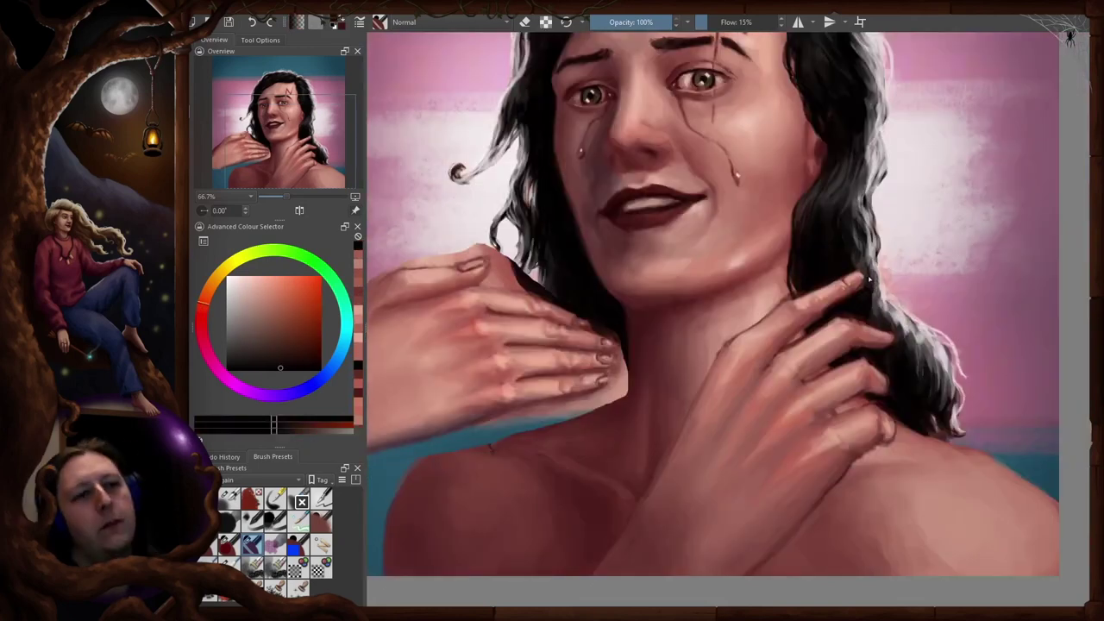
drag(871, 262, 871, 307)
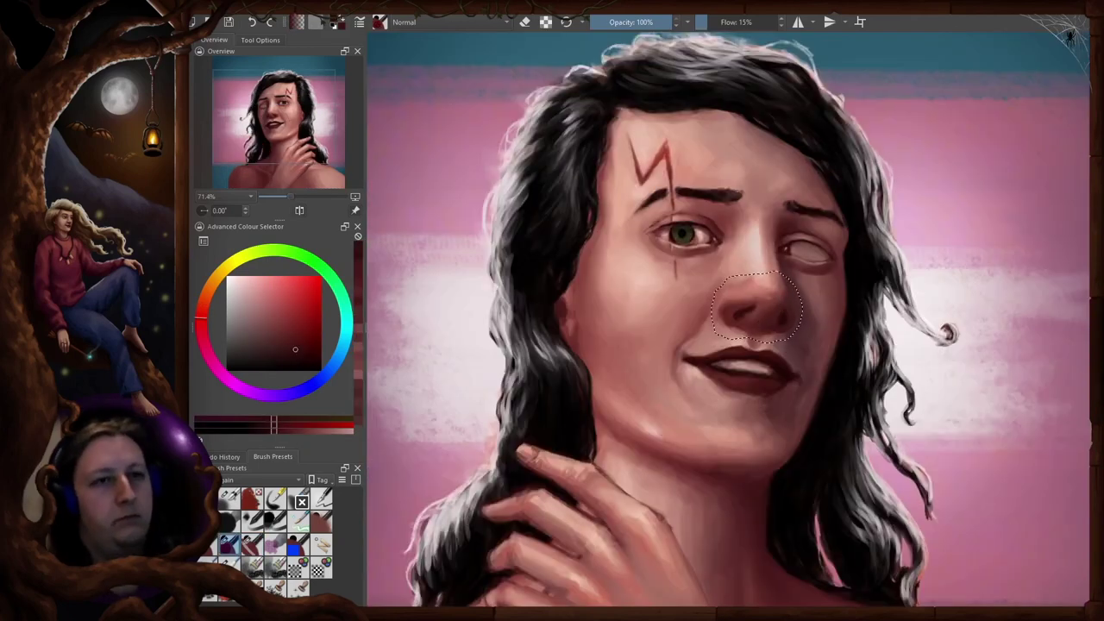
Nudge the selected nose slightly and paint its edge with sampled skin tones
drag(772, 301, 784, 293)
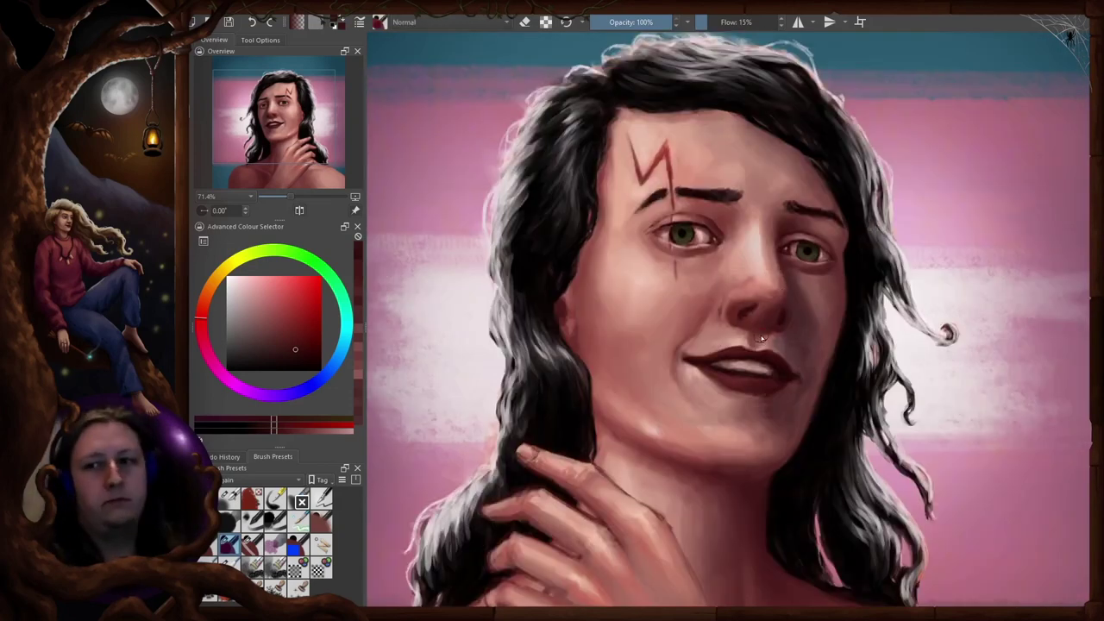
scroll(761, 338, down, 1)
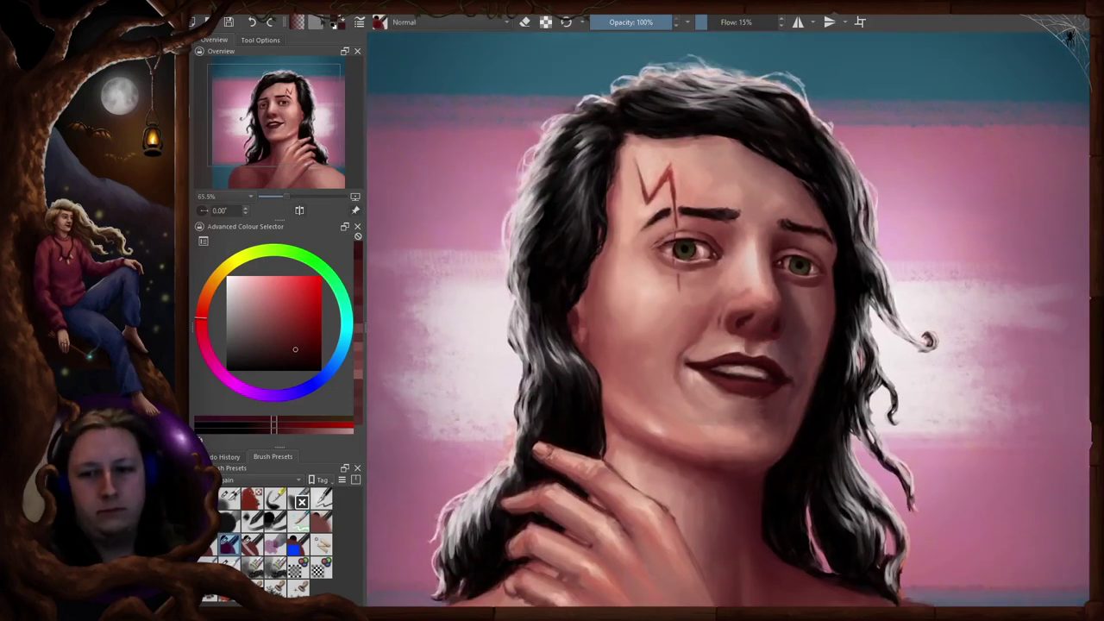
scroll(728, 319, up, 1)
key(m)
ctrl+click(780, 301)
drag(783, 307, 786, 325)
ctrl+click(784, 289)
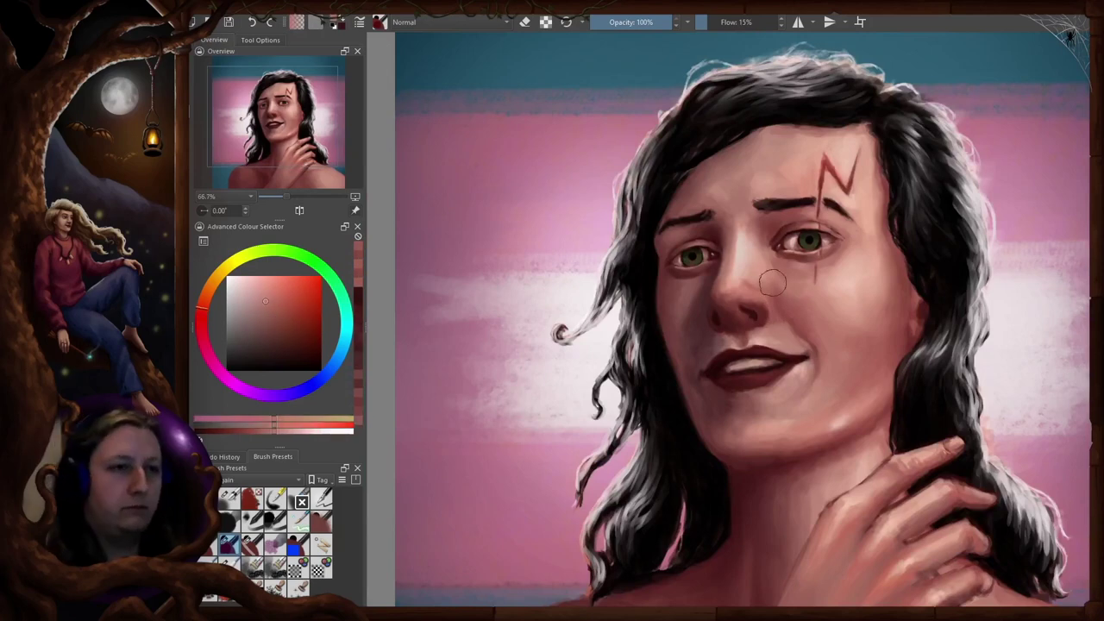
Soften the transition between the nose wing and the cheek with sampled skin tones
key(m)
key(m)
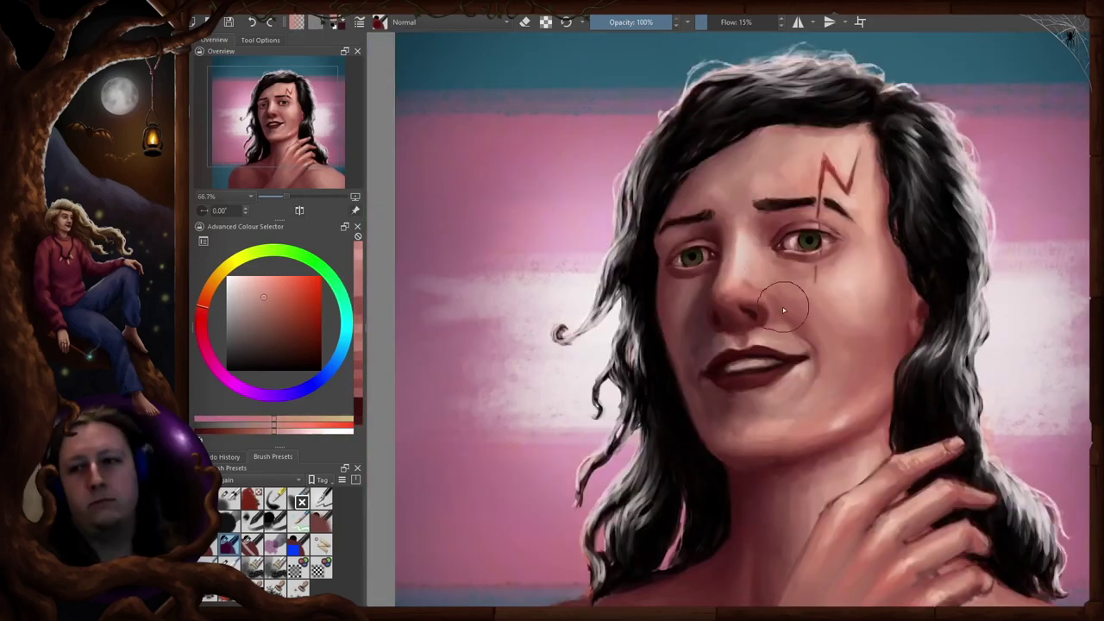
key(slash)
ctrl+click(710, 329)
drag(787, 284, 772, 308)
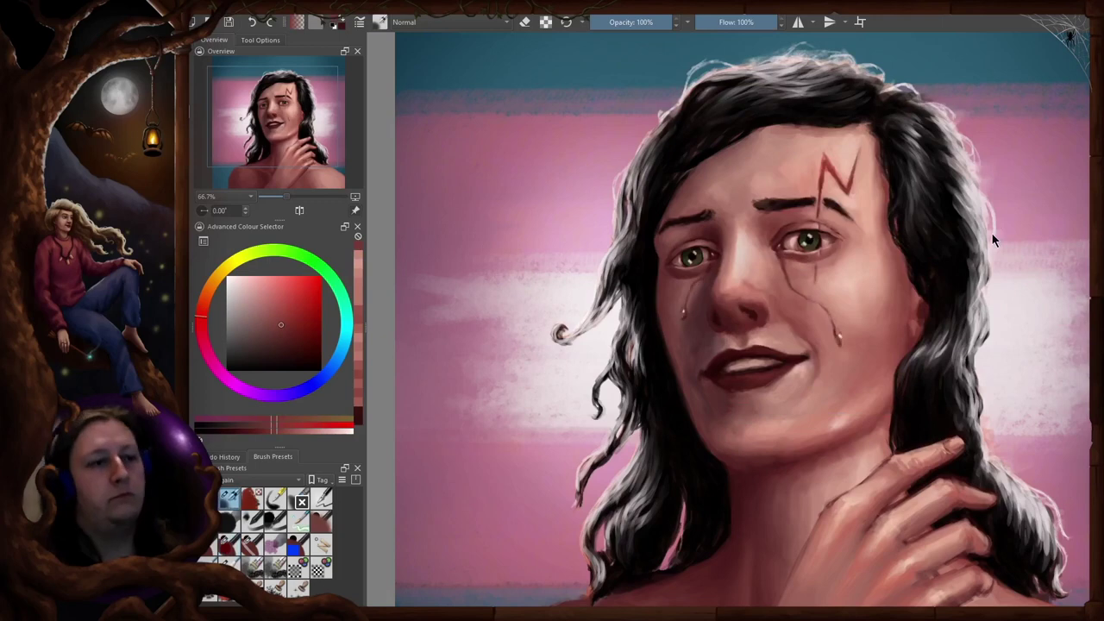
Touch up the green irises of both eyes using the brush and its eraser mode
key(1)
key(/)
key(e)
click(820, 248)
key(e)
drag(644, 270, 649, 268)
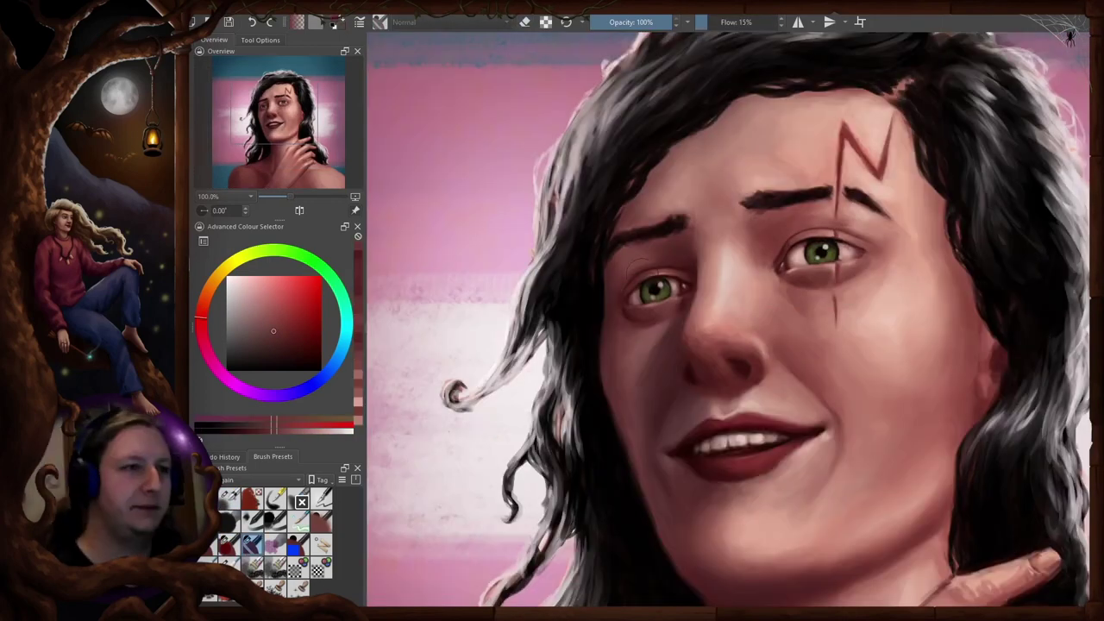
Refine the upper eyelid of the eye without the scar using skin tones sampled around it
key(minus)
key(minus)
scroll(661, 199, up, 2)
key(4)
key(4)
key(6)
key(6)
key(6)
key(6)
key(4)
key(4)
key(4)
key(4)
ctrl+click(640, 315)
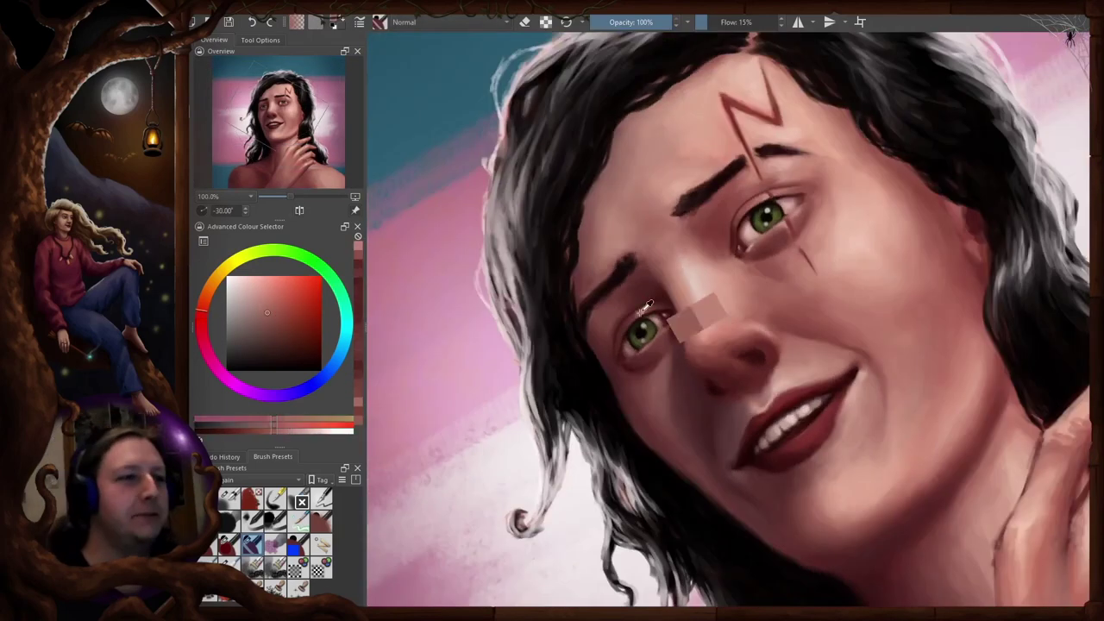
ctrl+click(648, 307)
key(5)
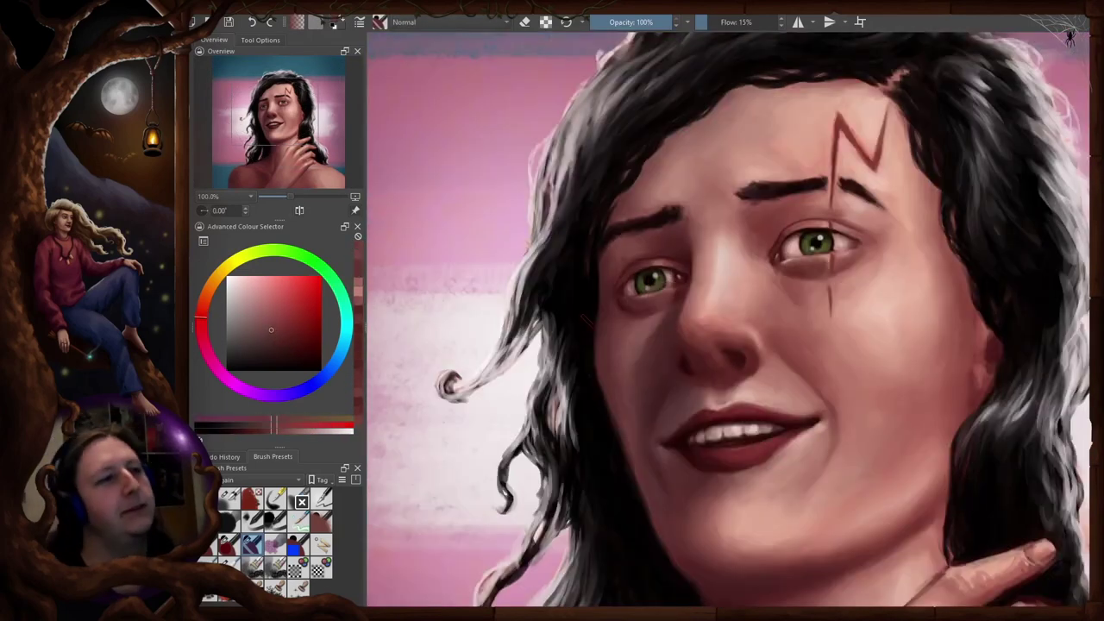
Adjust the facial features with the Transform tool, apply it and check the face mirrored
key(minus)
key(minus)
key(plus)
key(plus)
scroll(853, 241, up, 1)
key(ctrl+t)
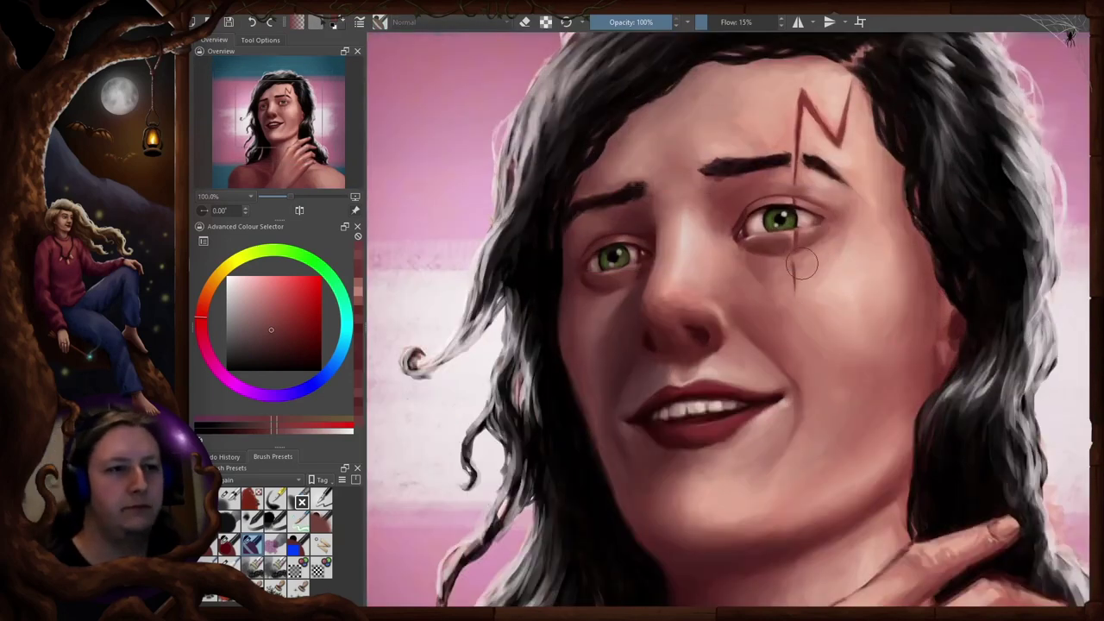
key(Return)
scroll(993, 210, down, 2)
key(m)
key(m)
scroll(992, 210, up, 2)
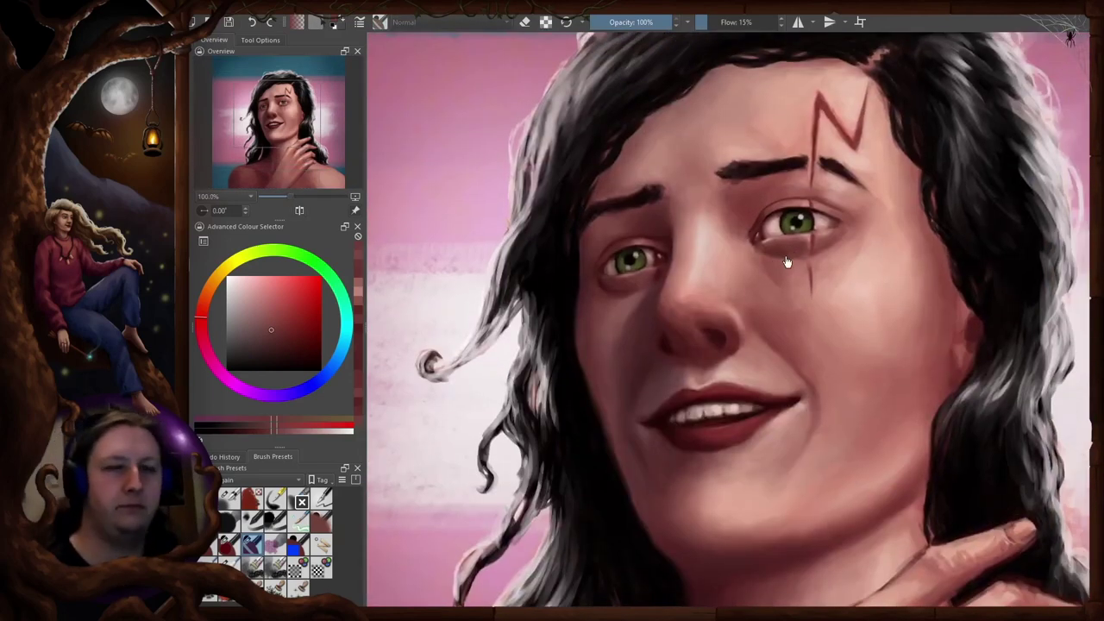
Select the scarred eye, adjust its size and position with the Transform tool, and clear the selection
drag(788, 264, 793, 247)
key(b)
mouse_move(761, 197)
mouse_down()
mouse_move(867, 245)
mouse_move(767, 185)
mouse_up()
key(ctrl+t)
drag(881, 292, 899, 300)
drag(847, 213, 853, 212)
key(Return)
key(Return)
key(ctrl+shift+a)
Erase the leftover edges around the scarred eye's brow and outer corner
key(b)
key(e)
drag(837, 175, 870, 245)
key(2)
key(m)
key(m)
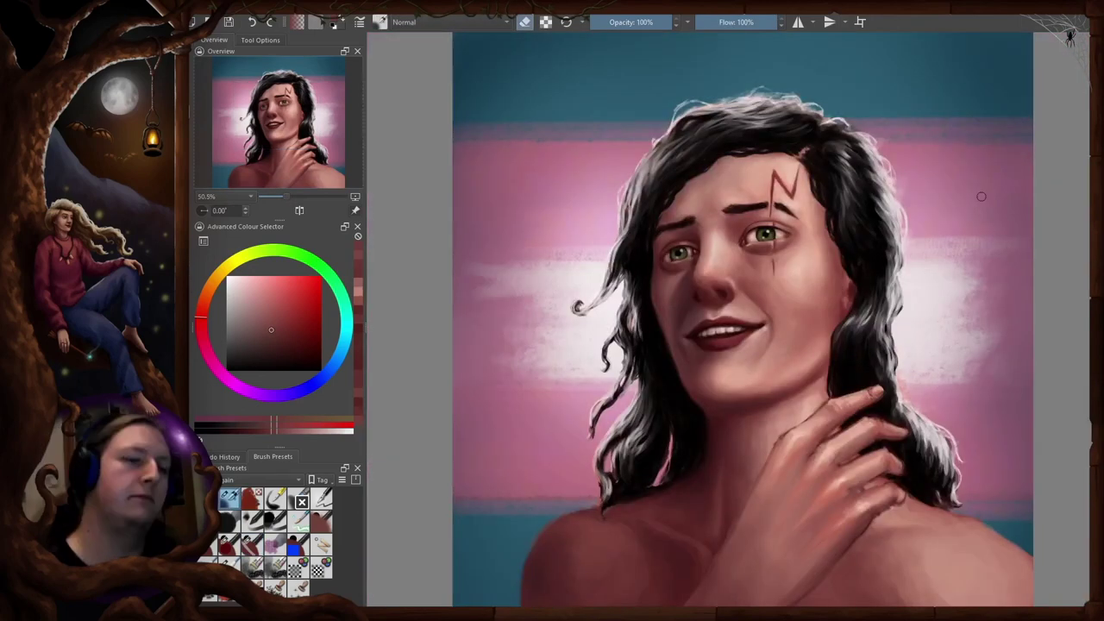
Toggle the visibility of Group 110 to compare the face with and without its edits
key(m)
drag(720, 191, 773, 186)
key(ctrl+t)
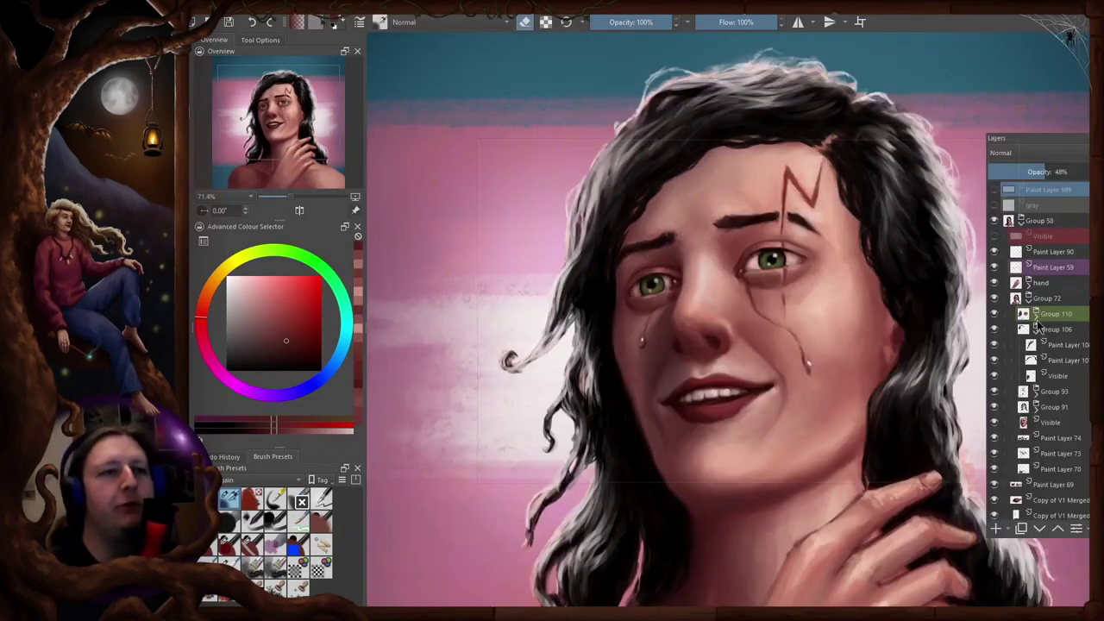
click(994, 314)
click(994, 314)
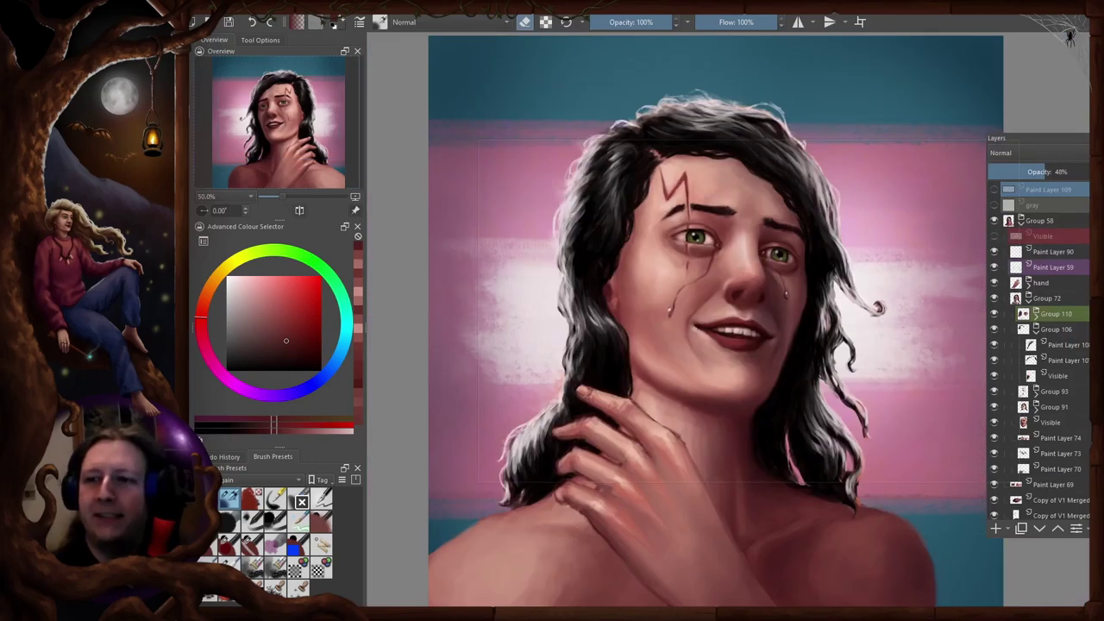
mouse_move(1103, 57)
mouse_down()
mouse_move(955, 67)
mouse_move(1099, 58)
mouse_up()
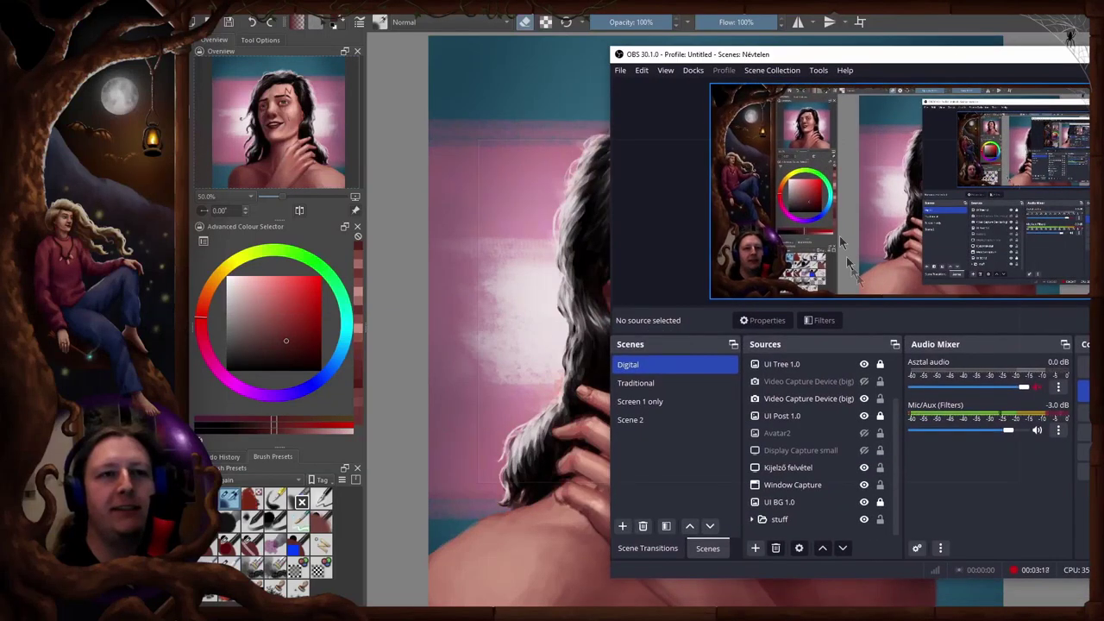
drag(869, 59, 1103, 59)
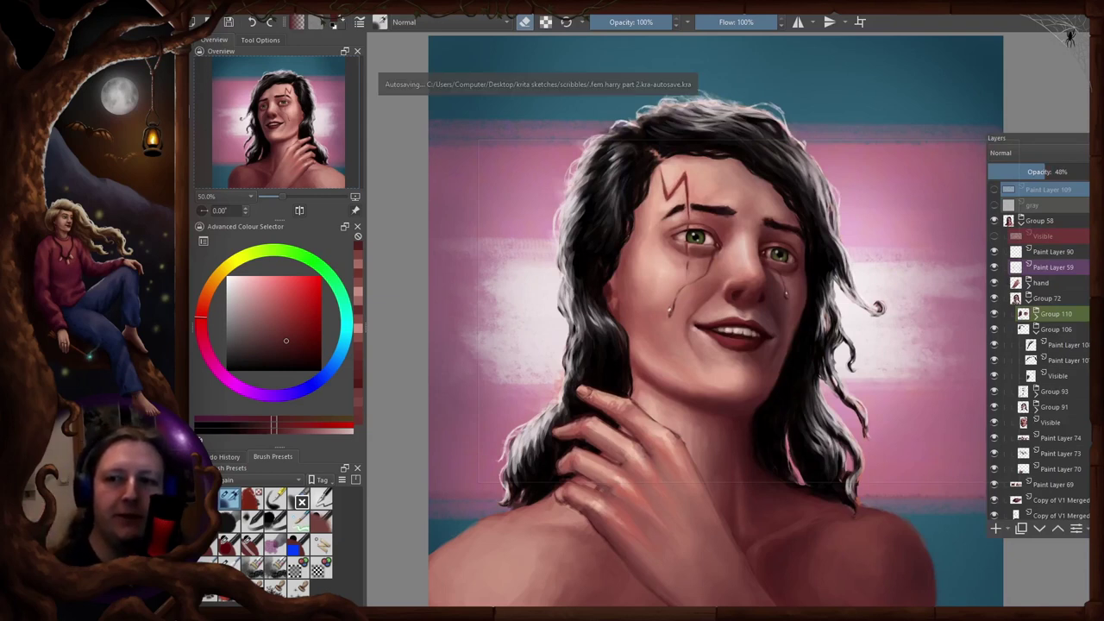
scroll(818, 236, down, 5)
scroll(818, 236, up, 5)
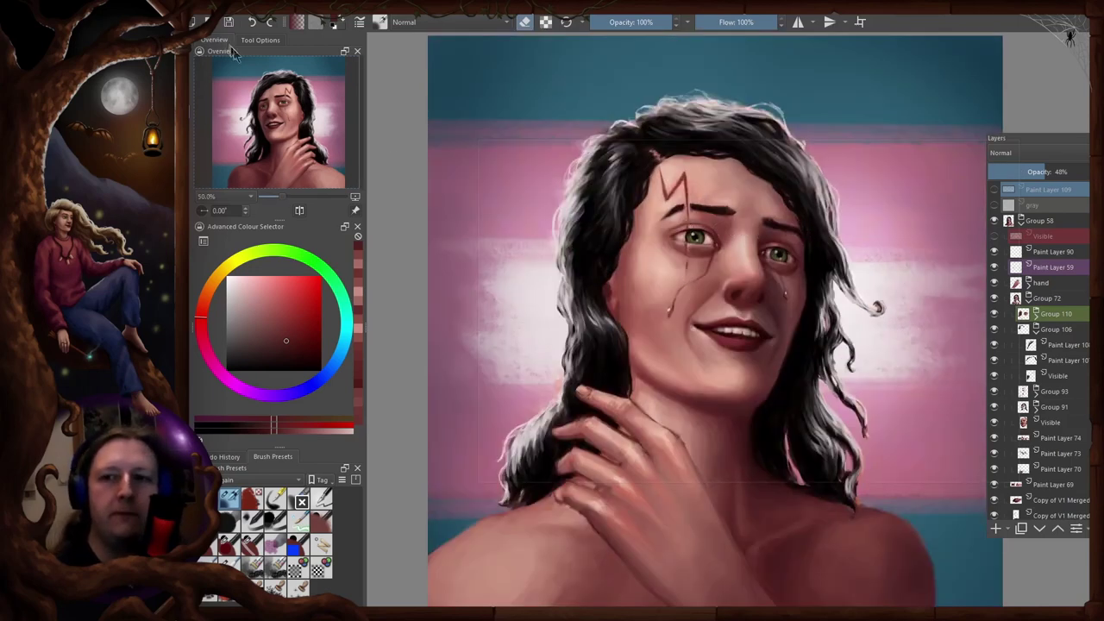
scroll(743, 246, down, 3)
key(m)
key(m)
key(4)
key(4)
key(4)
key(4)
key(4)
key(4)
key(4)
key(4)
key(4)
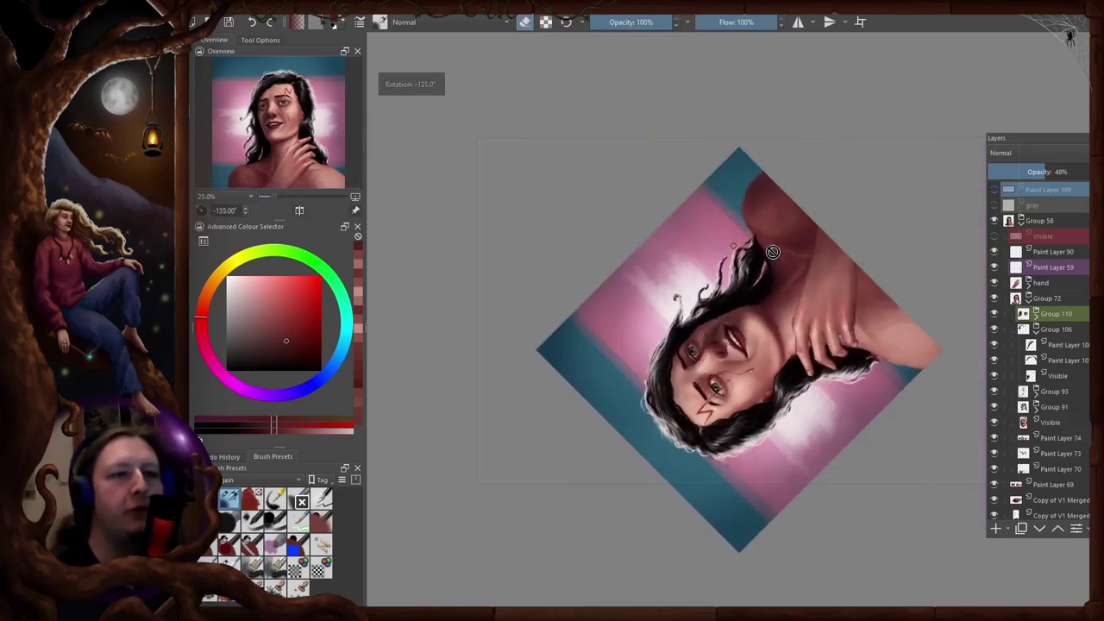
key(5)
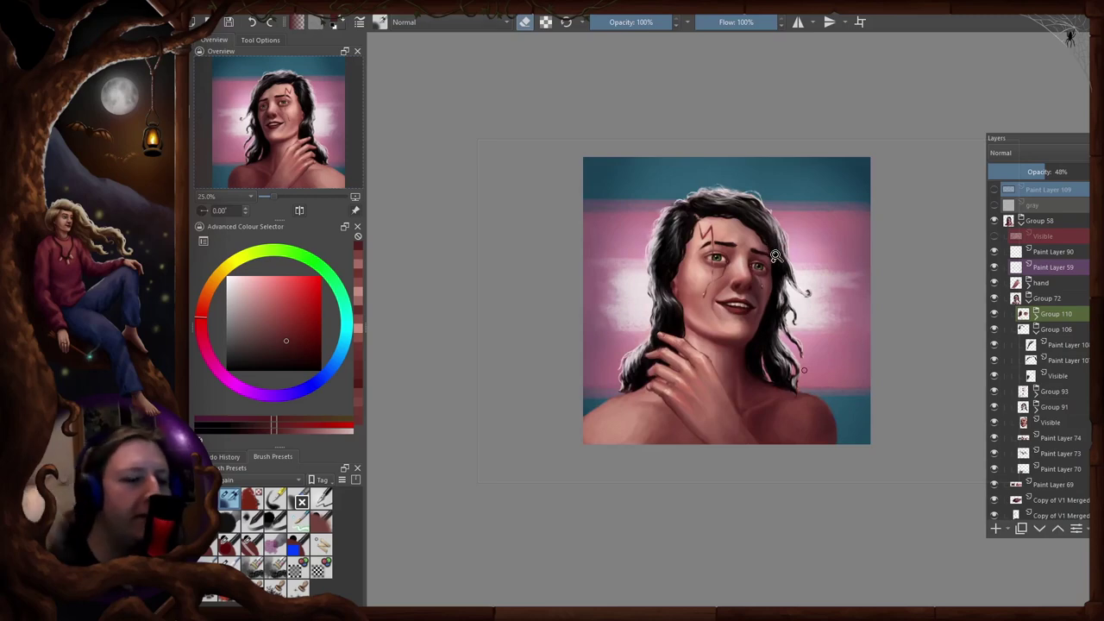
scroll(748, 298, up, 4)
drag(768, 315, 843, 205)
scroll(846, 248, down, 1)
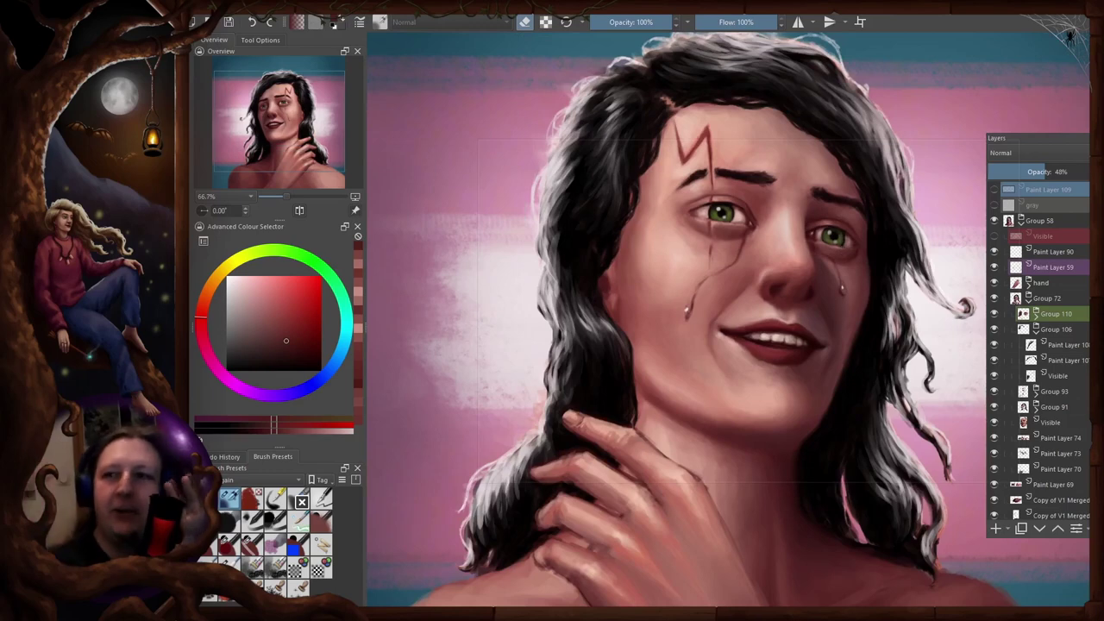
drag(1088, 126, 980, 121)
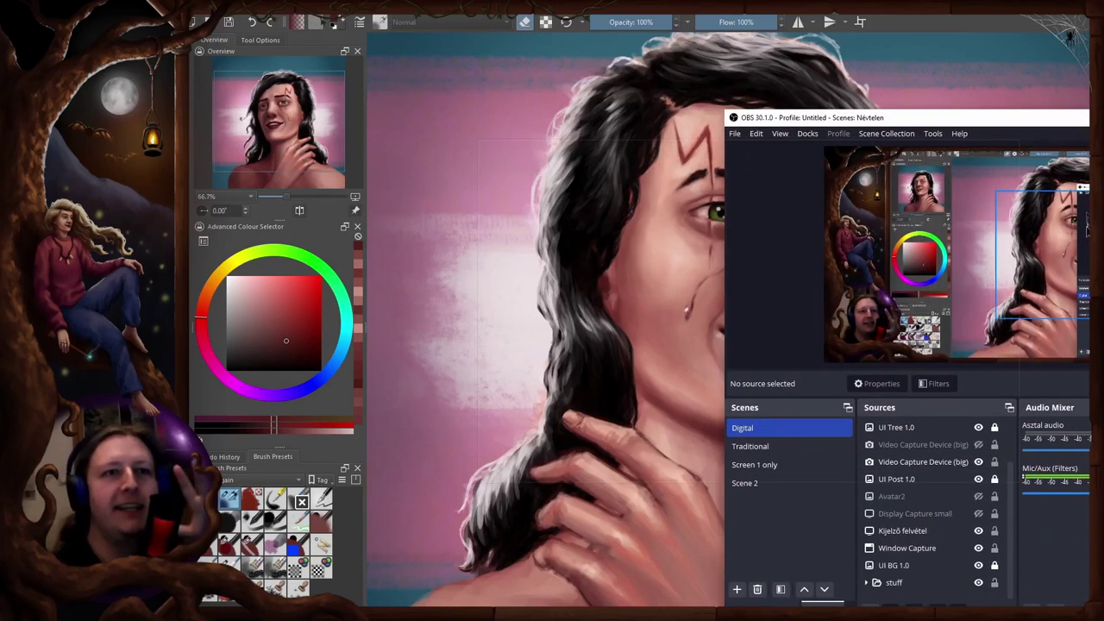
key(alt+Tab)
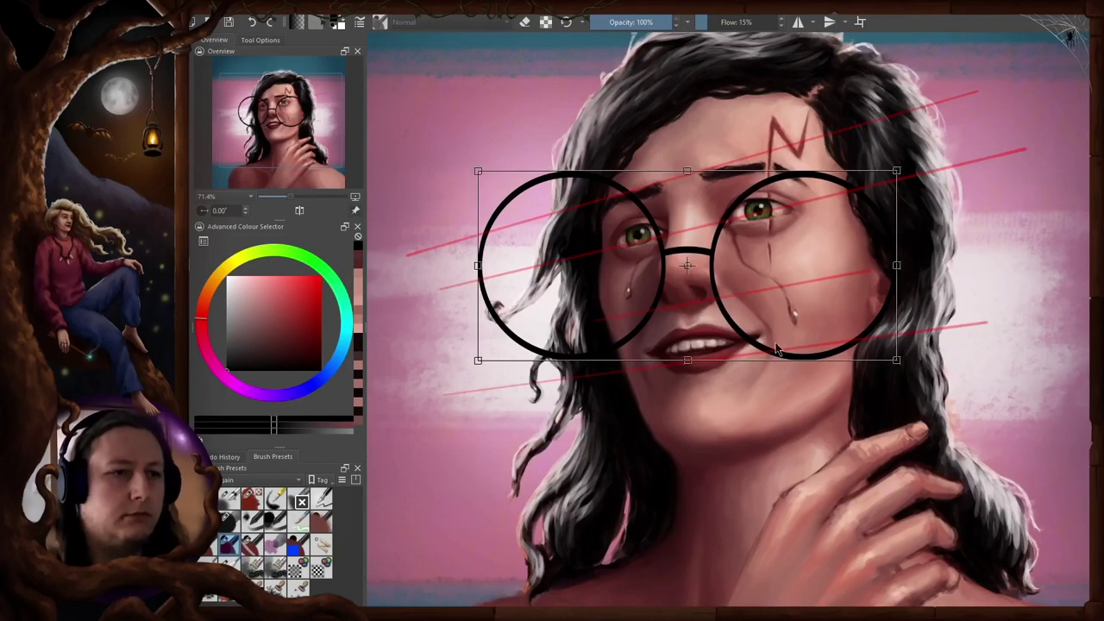
Scale down the round black glasses, fit them over both eyes along the guide lines and apply the transform
drag(517, 216, 555, 207)
drag(849, 287, 807, 257)
drag(665, 210, 664, 209)
key(m)
key(m)
key(Return)
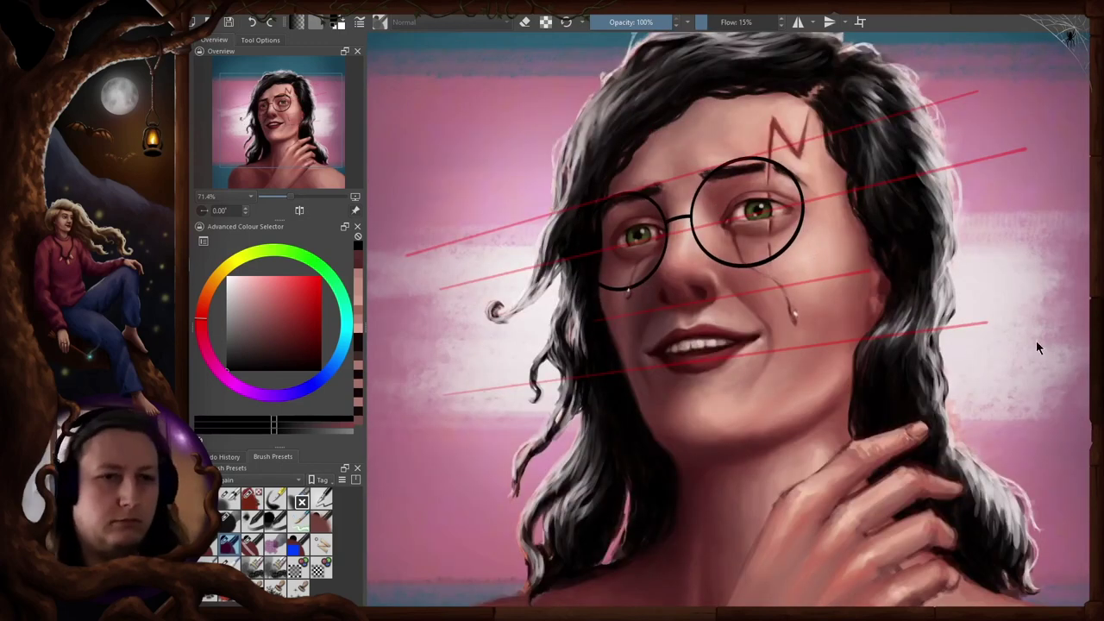
Touch up both round lenses of the glasses with a sampled dark reddish tone
key(b)
ctrl+click(608, 299)
click(229, 498)
drag(595, 216, 634, 272)
drag(758, 207, 789, 246)
drag(1036, 325, 1028, 340)
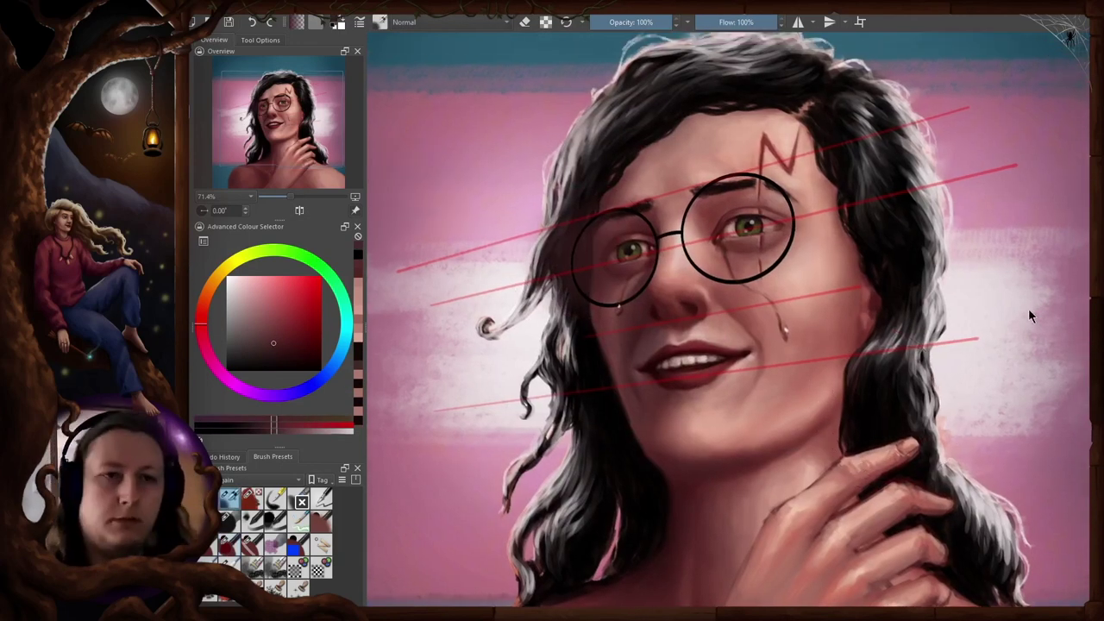
Paint soft dark reddish shading around the glasses' rims and arm with a 15% flow brush, alternating between painting and erasing
drag(849, 259, 743, 306)
click(252, 544)
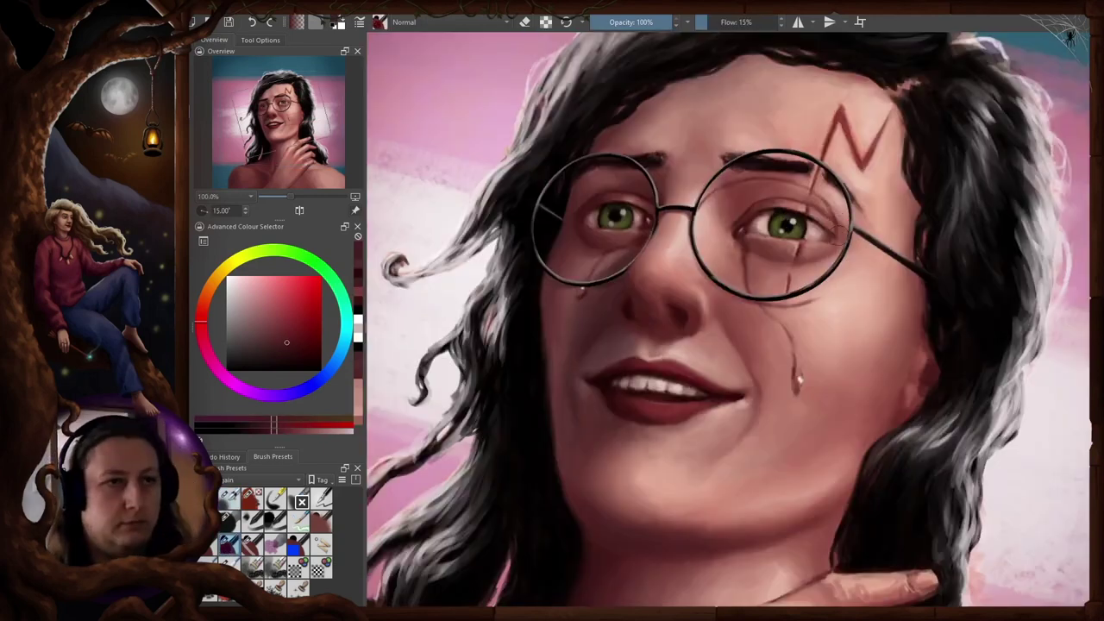
key(m)
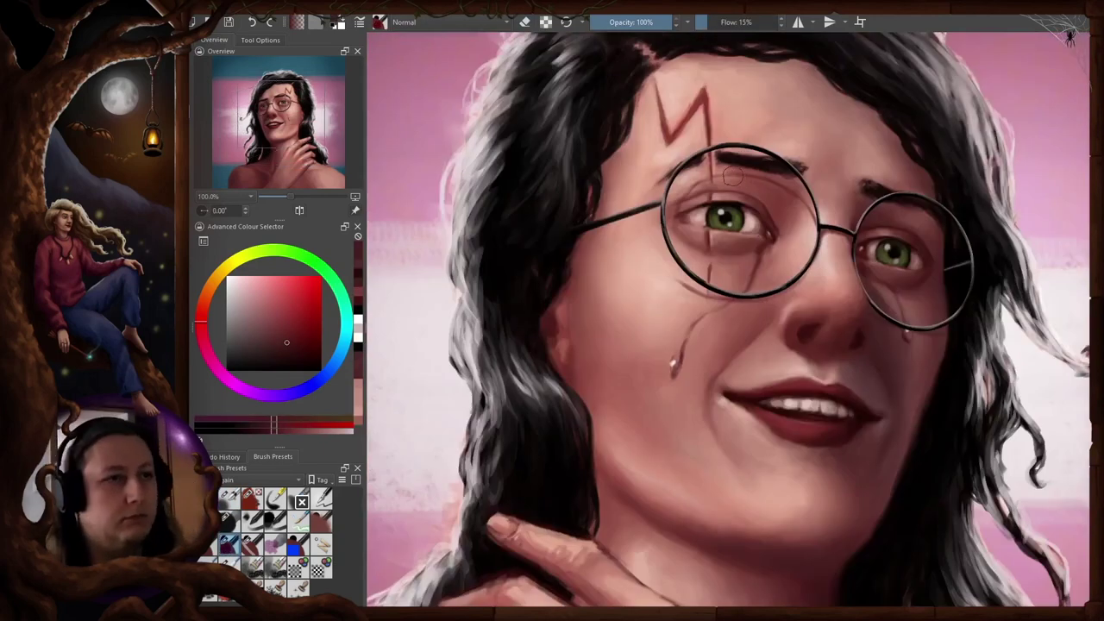
key(m)
key(e)
key(e)
key(4)
key(m)
key(e)
key(m)
key(e)
key(e)
key(e)
key(5)
key(e)
key(e)
key(e)
key(e)
key(4)
key(4)
key(5)
key(e)
key(e)
key(6)
key(6)
key(6)
key(e)
key(5)
key(e)
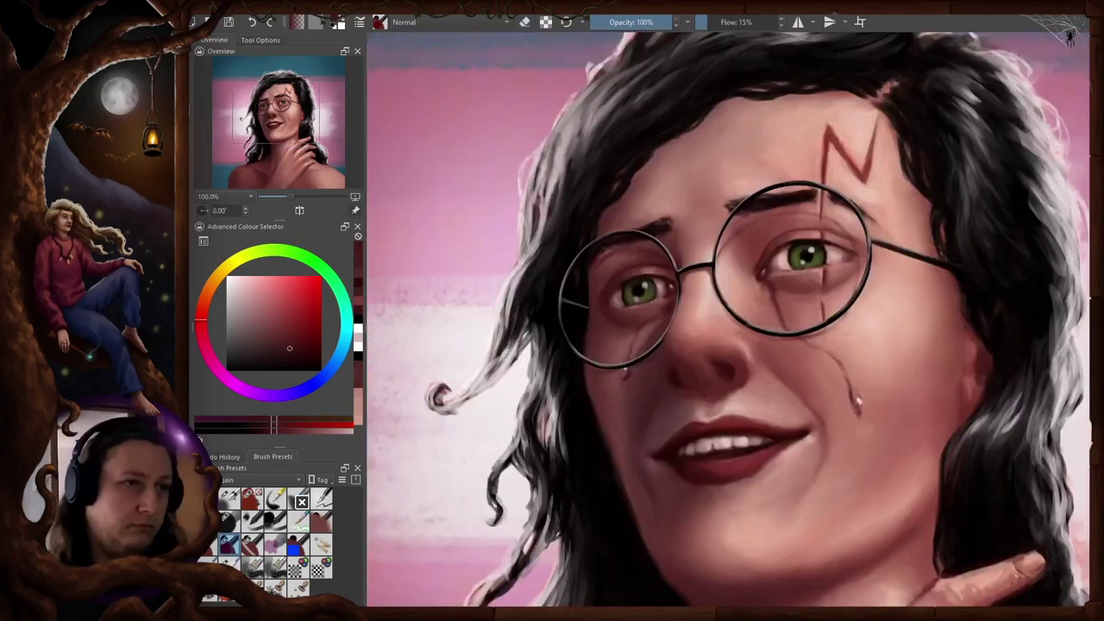
key(6)
key(6)
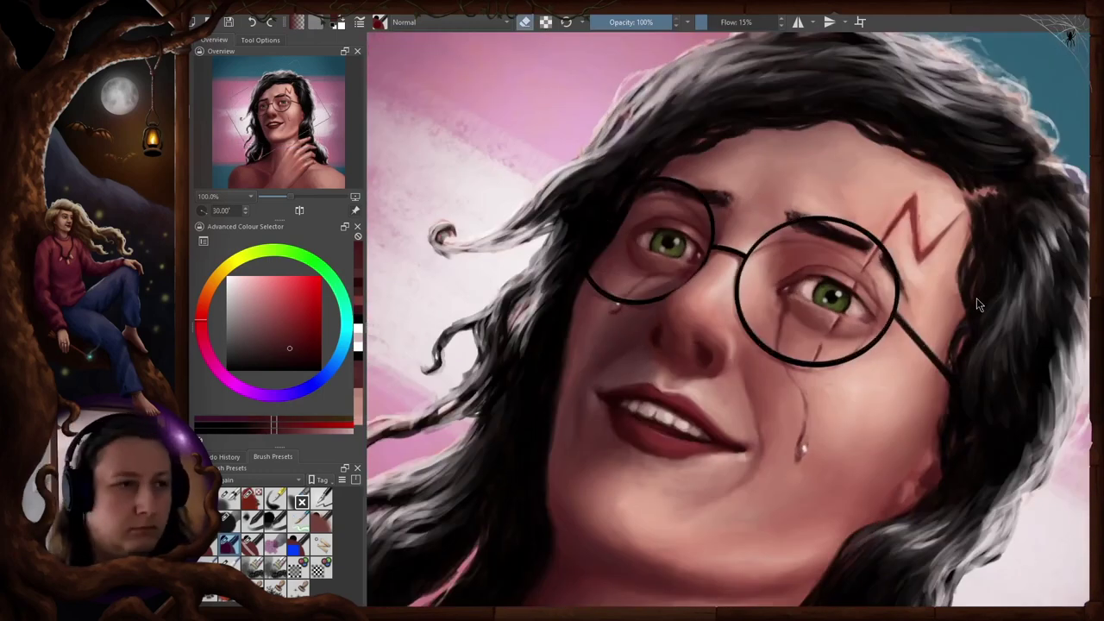
Erase excess shading around the round rims and the glasses' arm
key(5)
key(2)
key(e)
scroll(726, 294, up, 3)
key(2)
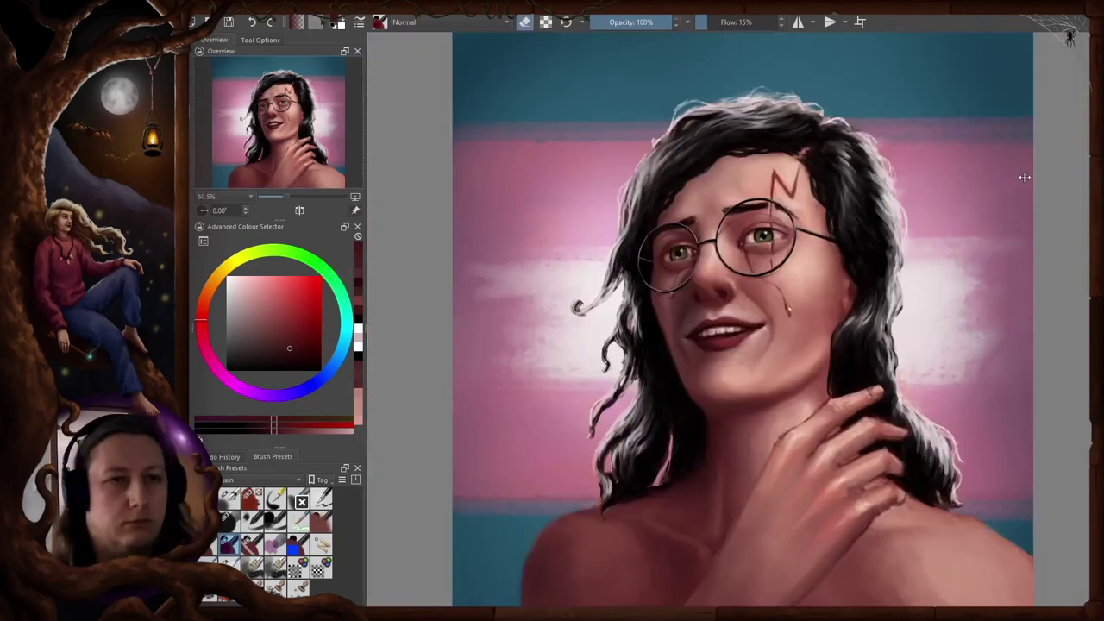
scroll(723, 239, up, 3)
Add pale pinkish reflections near the rims of both lenses and trim them with the eraser
key(6)
key(5)
key(m)
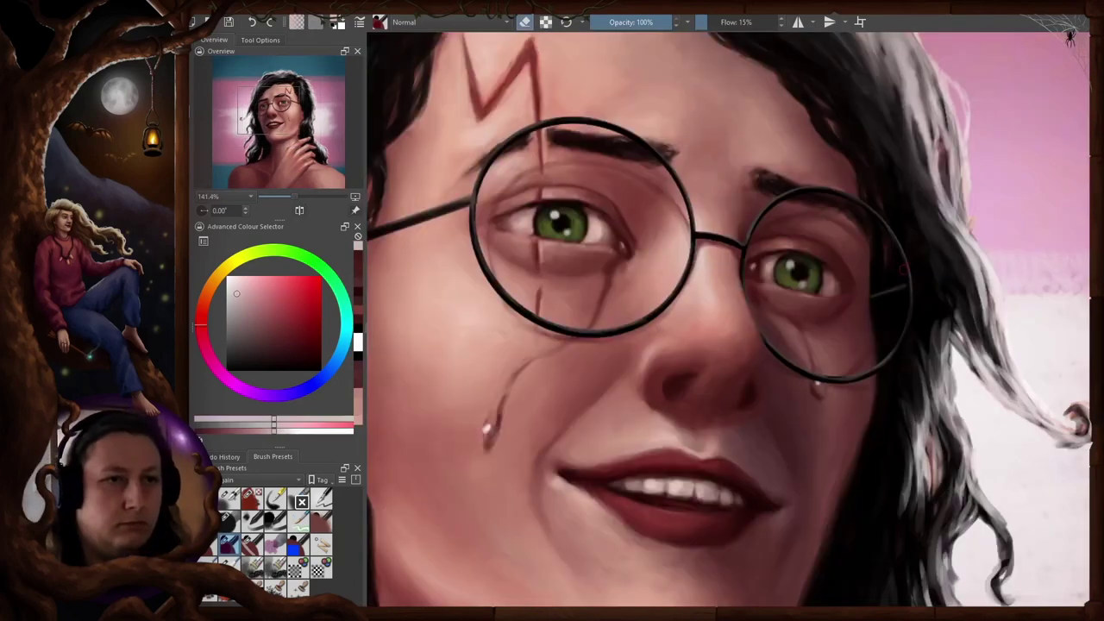
key(e)
key(m)
key(4)
key(4)
key(5)
key(e)
key(2)
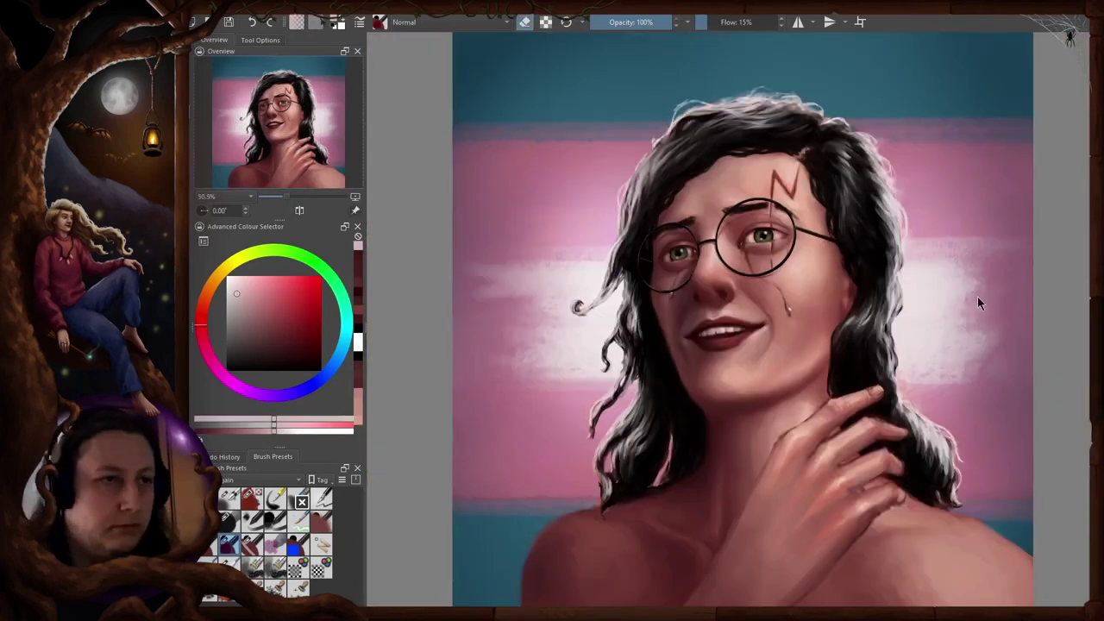
Refine the lens reflections and rim edges, erasing the excess from a mirrored and rotated view
scroll(852, 183, up, 2)
key(m)
key(e)
key(4)
key(4)
key(e)
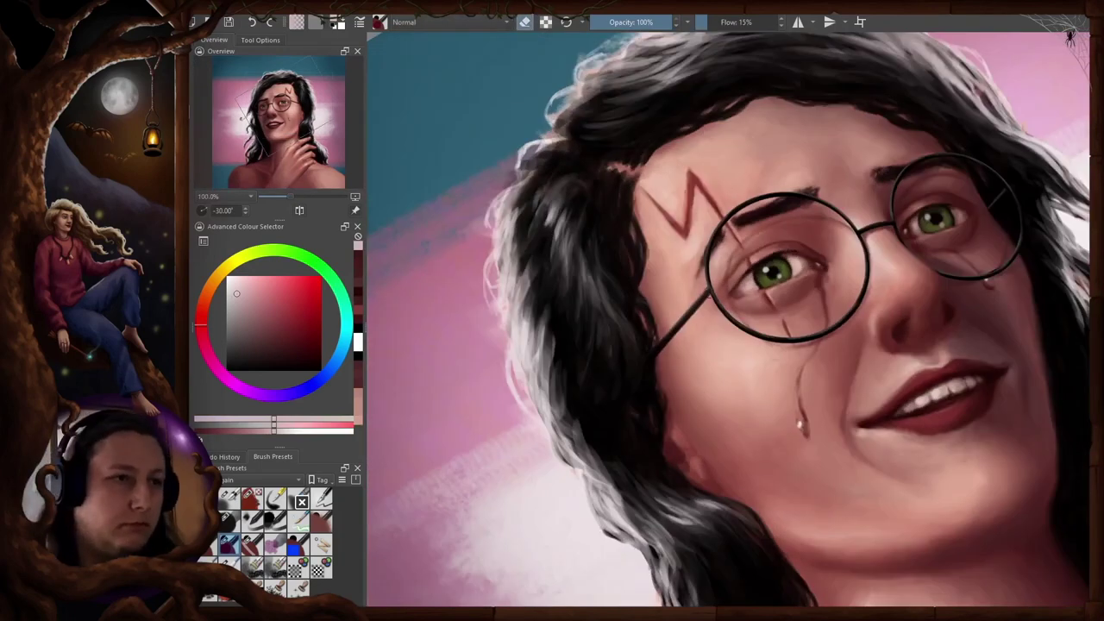
key(m)
key(5)
key(2)
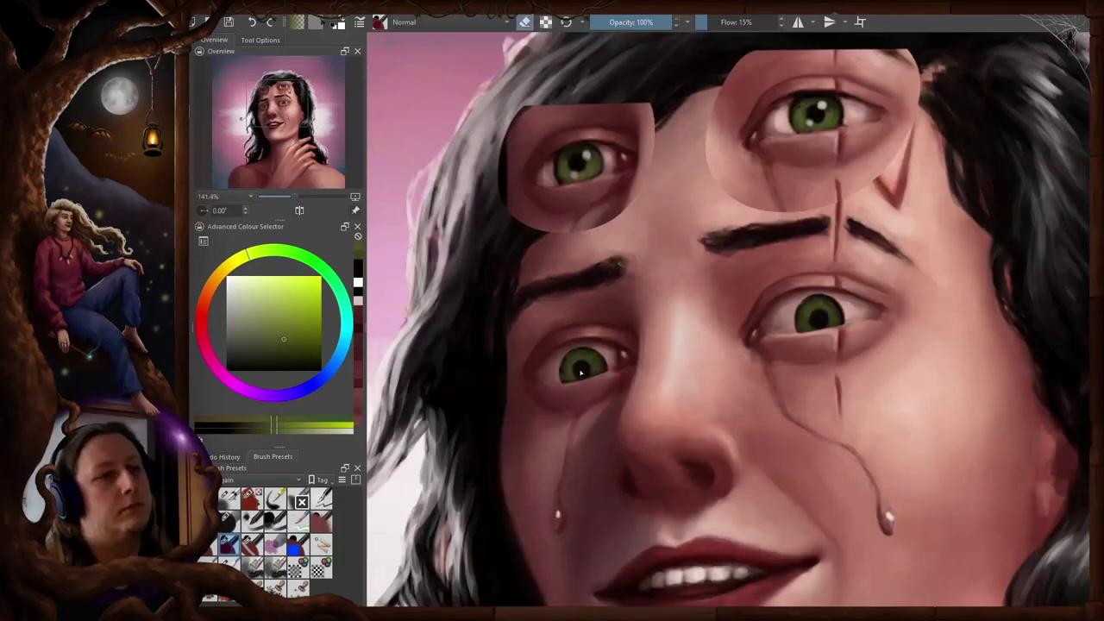
Shade both irises with sampled dark green and add small white highlights to both eyes
key(e)
ctrl+click(581, 373)
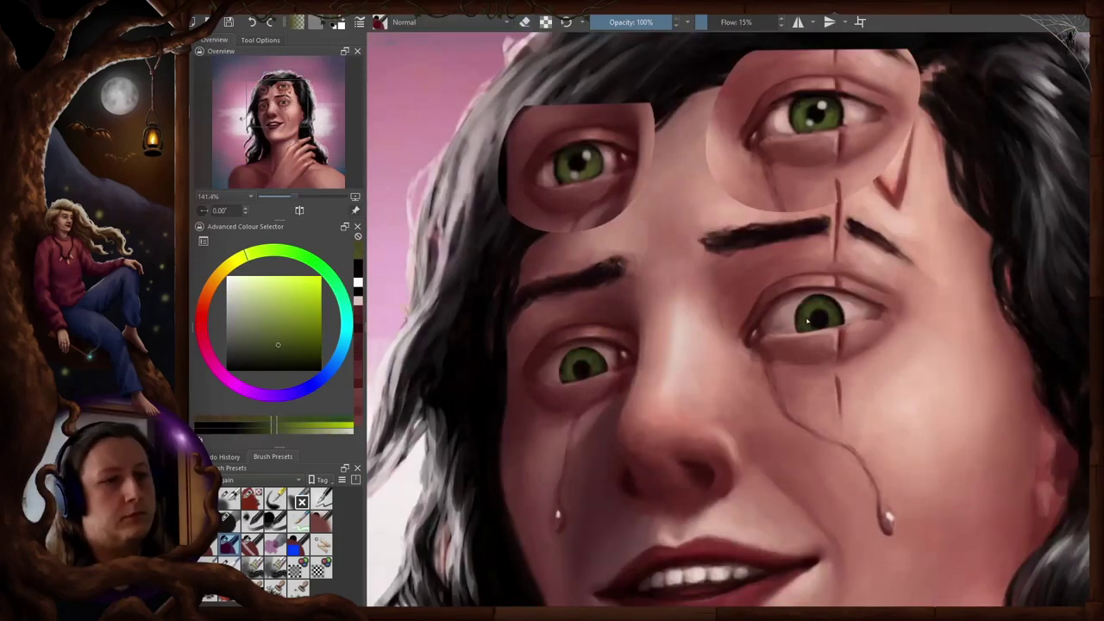
key(2)
scroll(697, 236, up, 2)
click(228, 278)
click(833, 240)
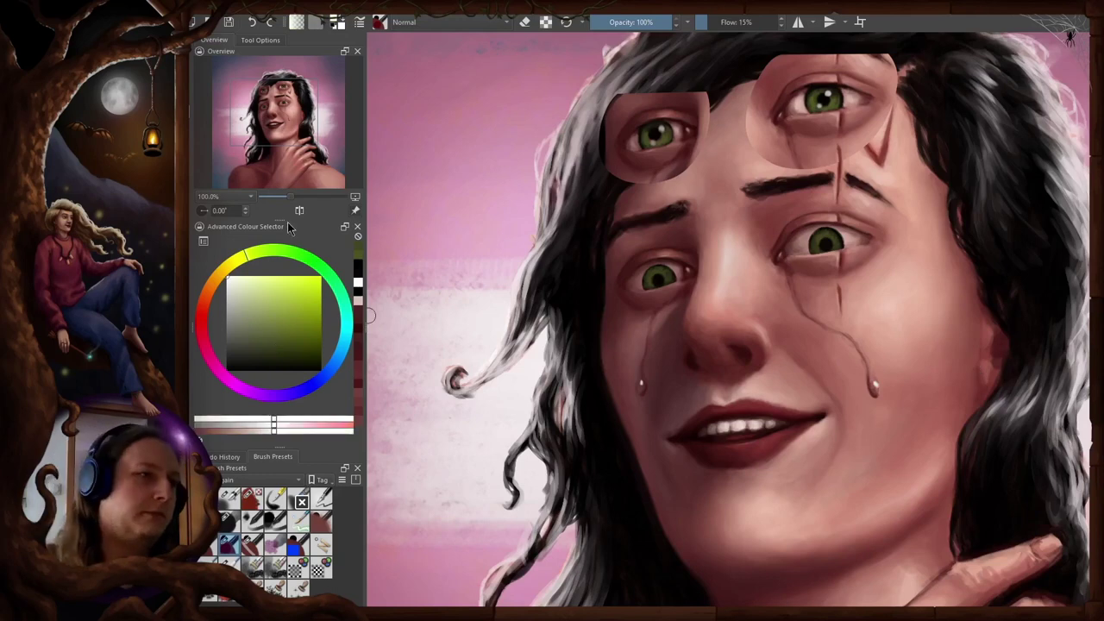
click(663, 274)
click(794, 257)
key(2)
click(976, 327)
click(976, 327)
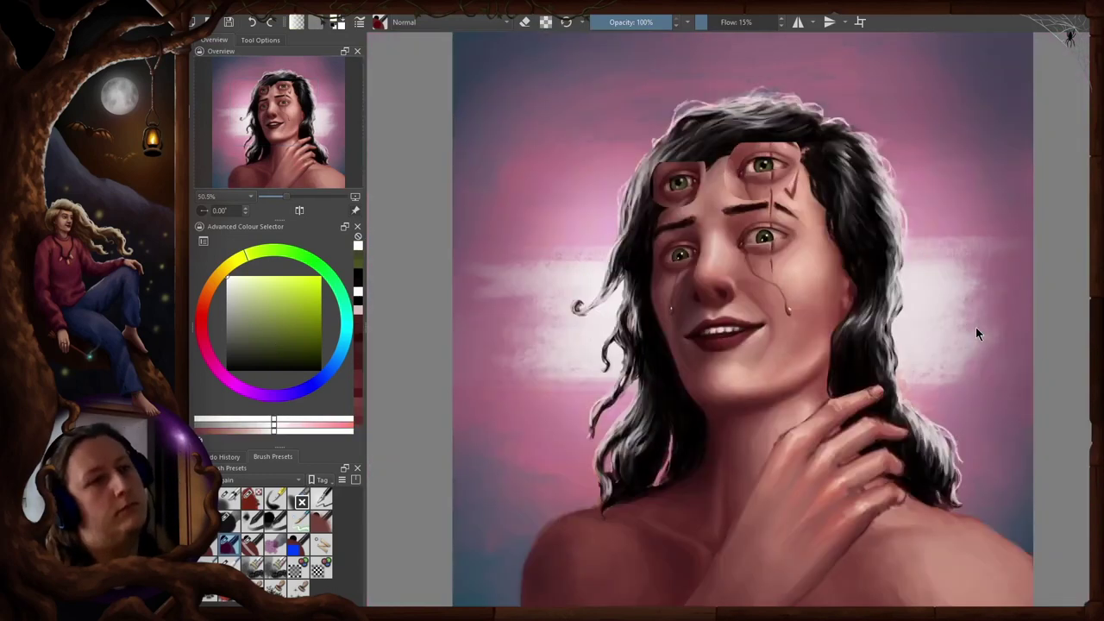
Refine the irises with a sampled dark olive green and erase the excess
key(1)
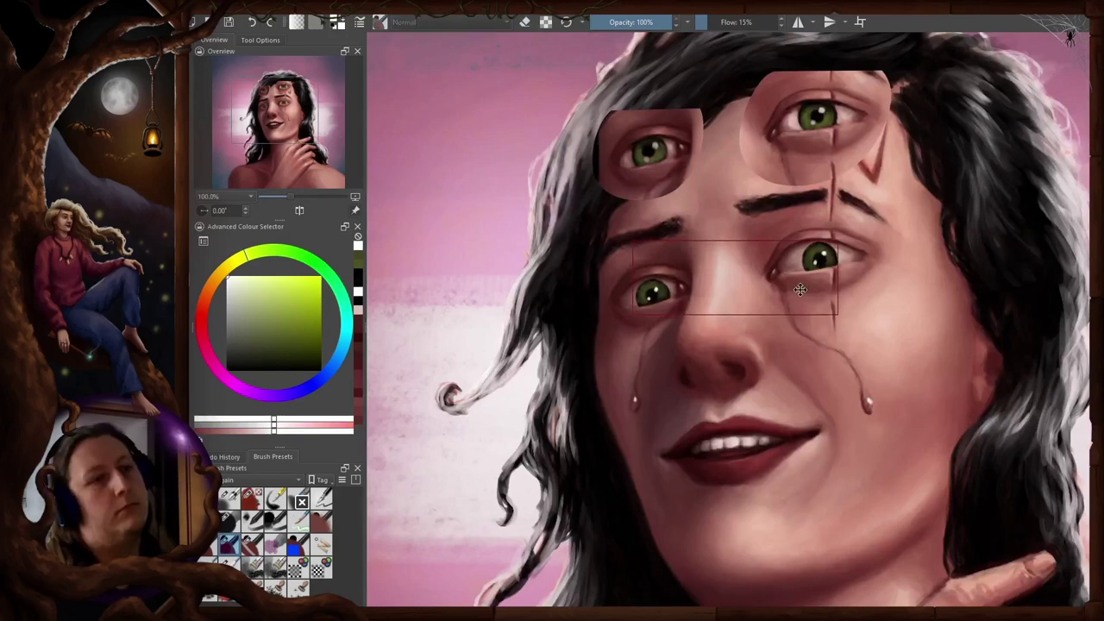
ctrl+click(662, 304)
key(e)
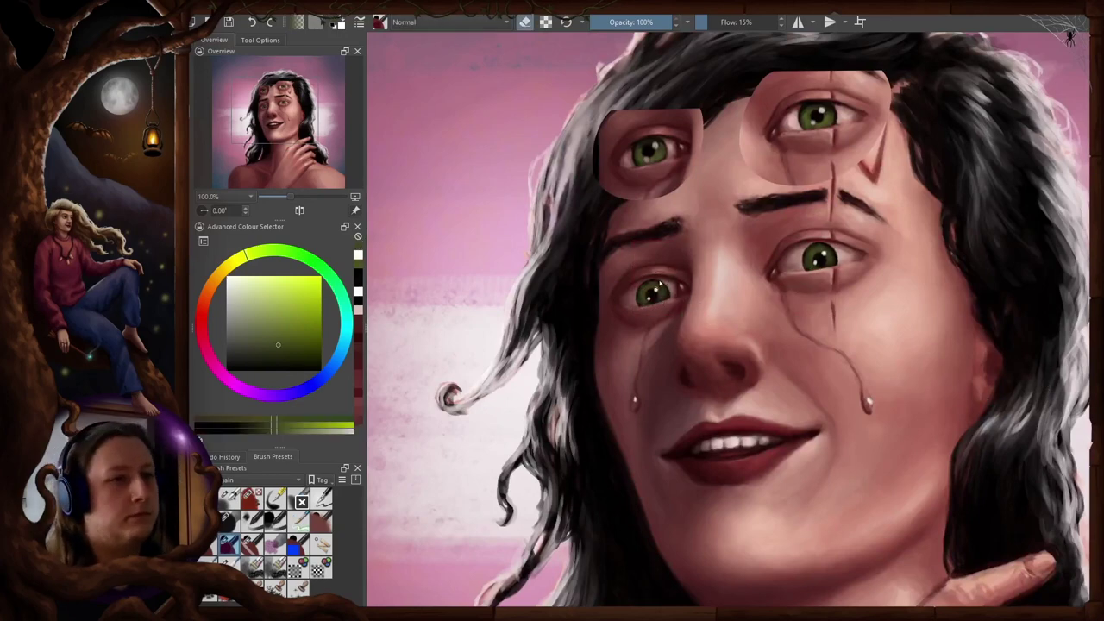
drag(921, 334, 907, 331)
key(m)
key(m)
Sample a pale yellowish white and paint it into the scarred eye beside the iris
ctrl+click(794, 251)
ctrl+click(790, 250)
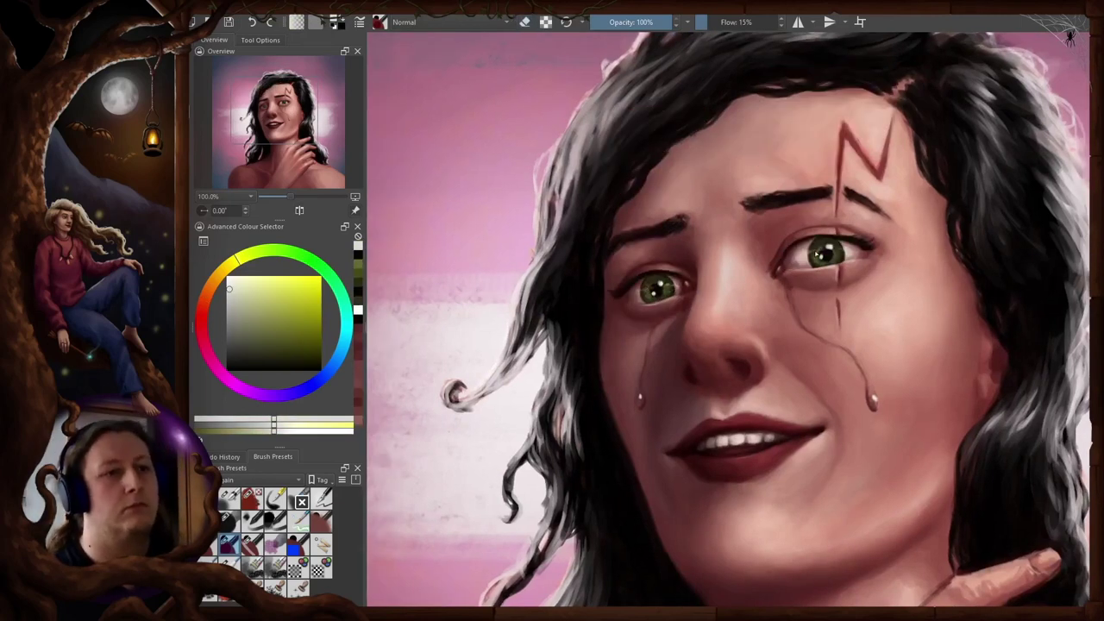
drag(795, 264, 809, 239)
scroll(904, 404, down, 1)
scroll(978, 364, up, 1)
key(m)
key(2)
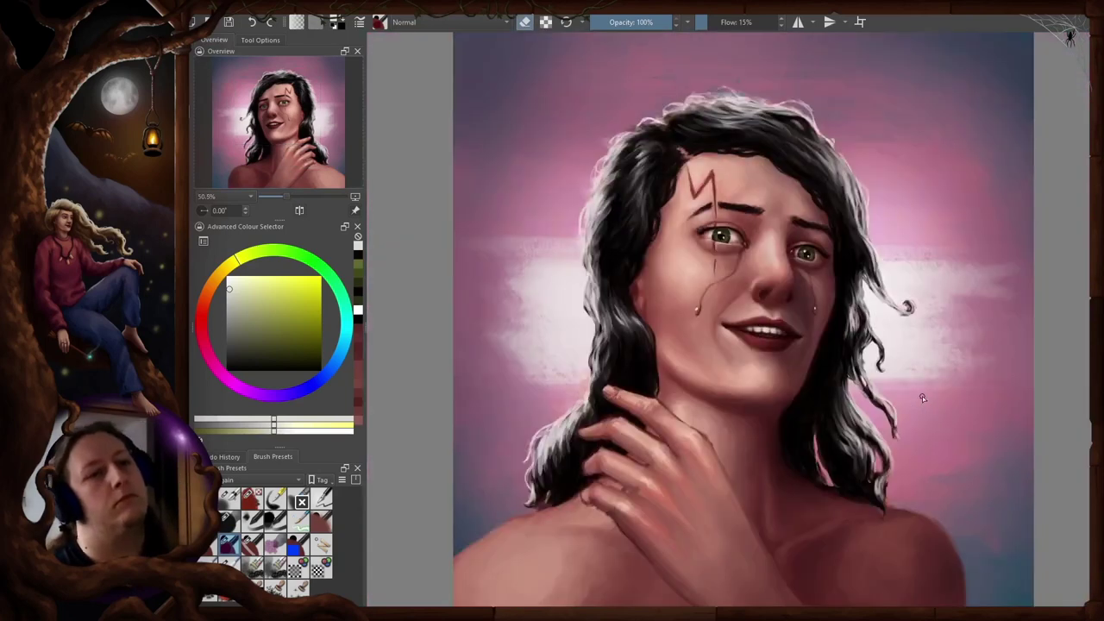
Touch up the scarred eye with tones sampled from it, erasing the excess
key(m)
key(1)
key(e)
ctrl+click(819, 235)
ctrl+click(819, 237)
drag(813, 241, 826, 236)
key(e)
Sample near-black tones and darken the details of the unscarred eye in a rotated view
key(6)
key(6)
key(6)
key(6)
ctrl+click(884, 379)
key(5)
key(6)
key(6)
key(6)
key(6)
key(6)
ctrl+click(771, 247)
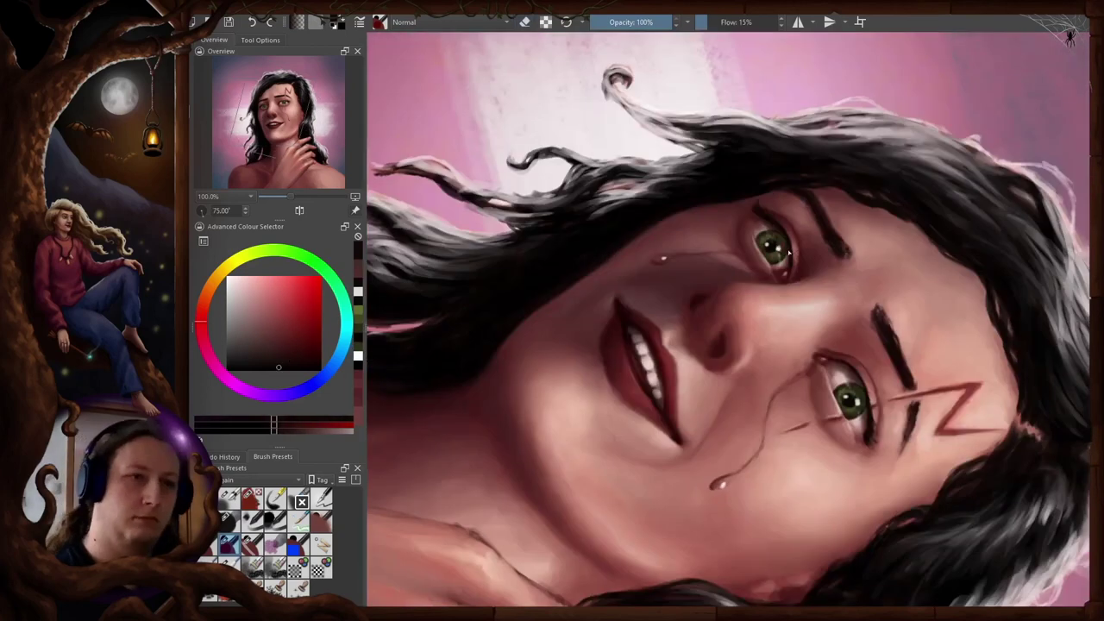
key(5)
Sample a muted pinkish tone and shade the white of the unscarred eye
key(2)
key(m)
key(m)
key(1)
ctrl+click(610, 280)
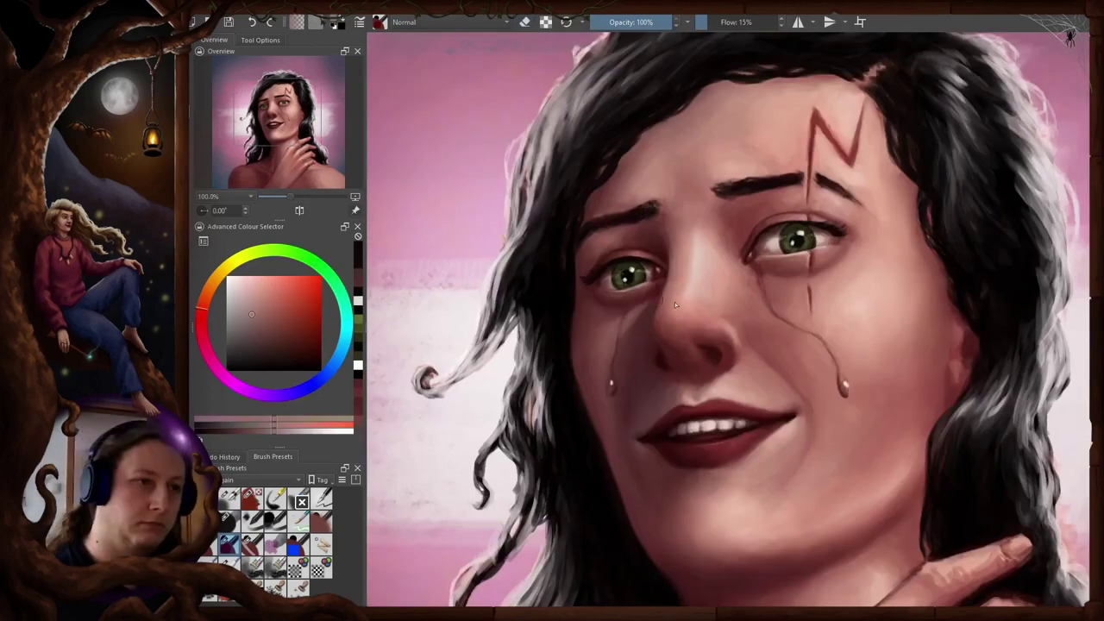
ctrl+click(606, 278)
Paint a sampled dark red along the unscarred eye's lower lid
ctrl+click(565, 327)
key(m)
key(4)
key(4)
key(4)
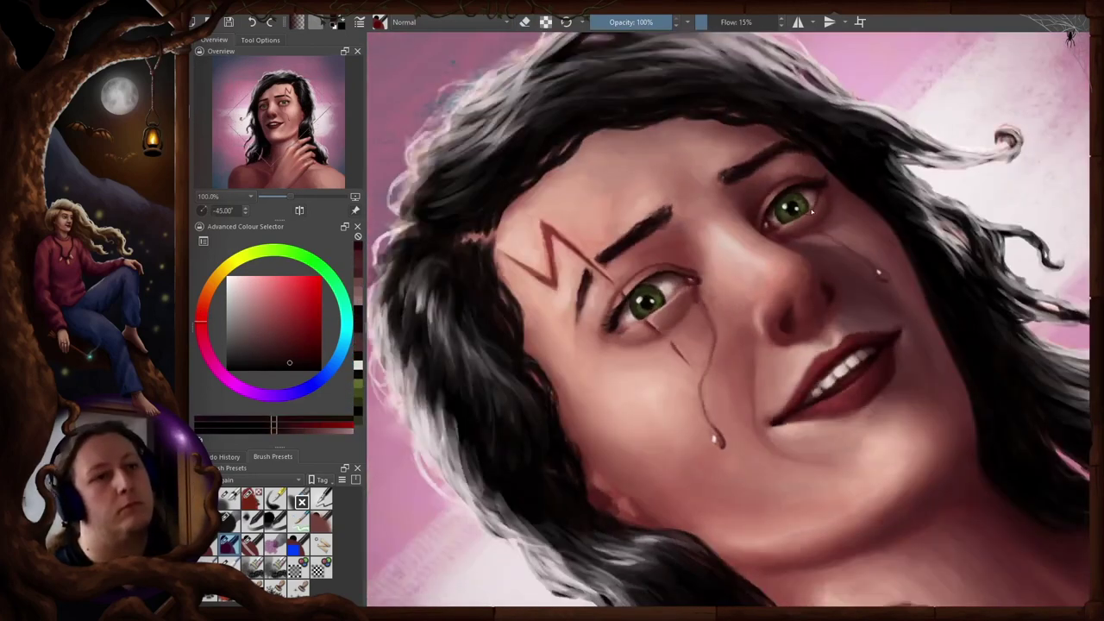
key(5)
key(m)
Blend the whites and corners of both eyes with sampled pinkish-grey tones
ctrl+click(604, 282)
ctrl+click(599, 276)
ctrl+click(632, 271)
ctrl+click(643, 275)
ctrl+click(830, 242)
ctrl+click(833, 243)
ctrl+click(836, 246)
Soften the skin below the unscarred eye with a sampled muted red in a mirrored, rotated view
key(1)
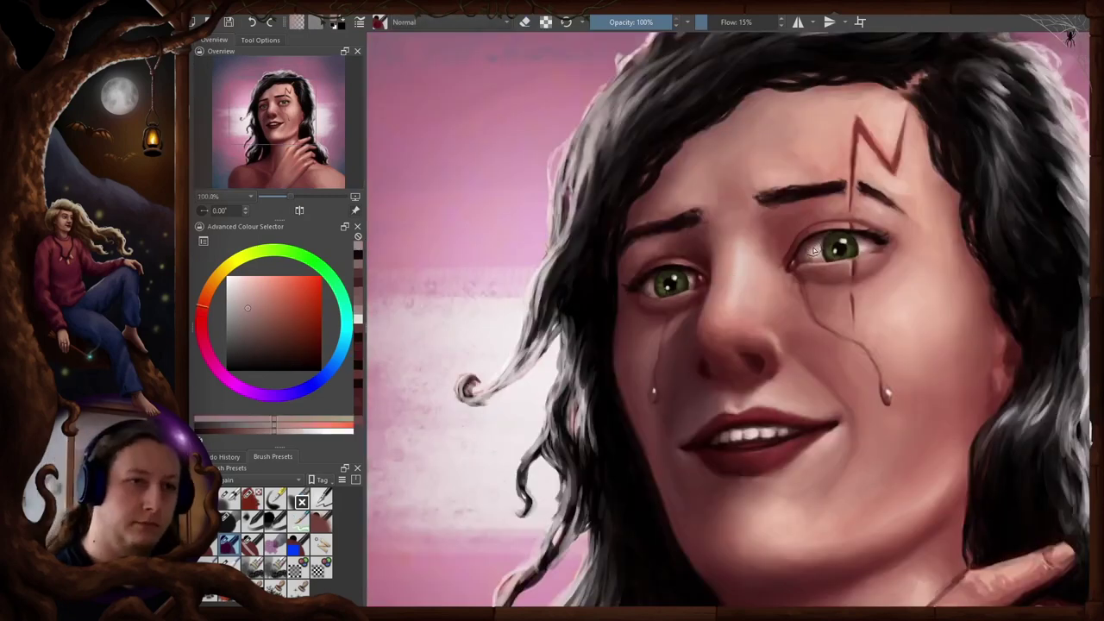
key(m)
key(4)
key(4)
key(4)
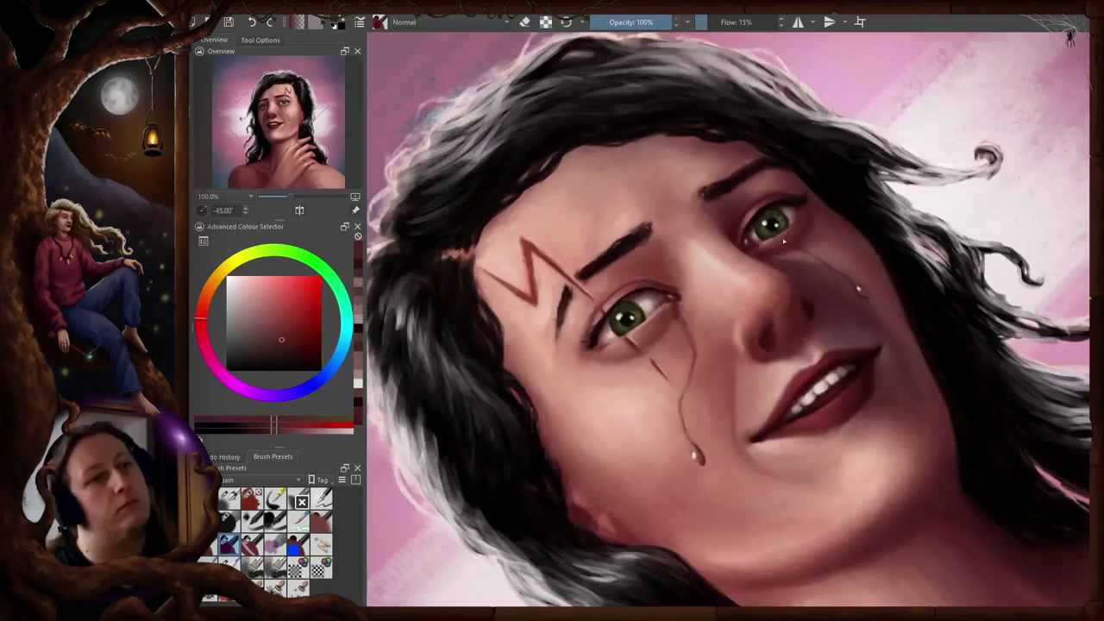
key(5)
key(m)
Touch up the nose tip and nostril with sampled reddish skin tones
ctrl+click(772, 264)
ctrl+click(741, 326)
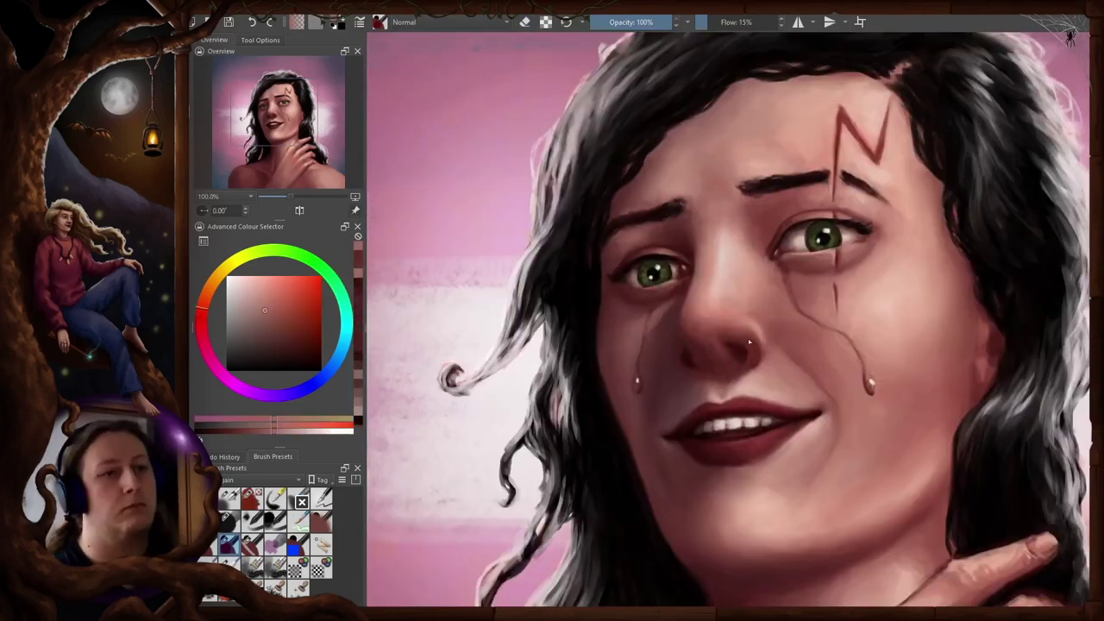
ctrl+click(733, 345)
ctrl+click(975, 379)
key(2)
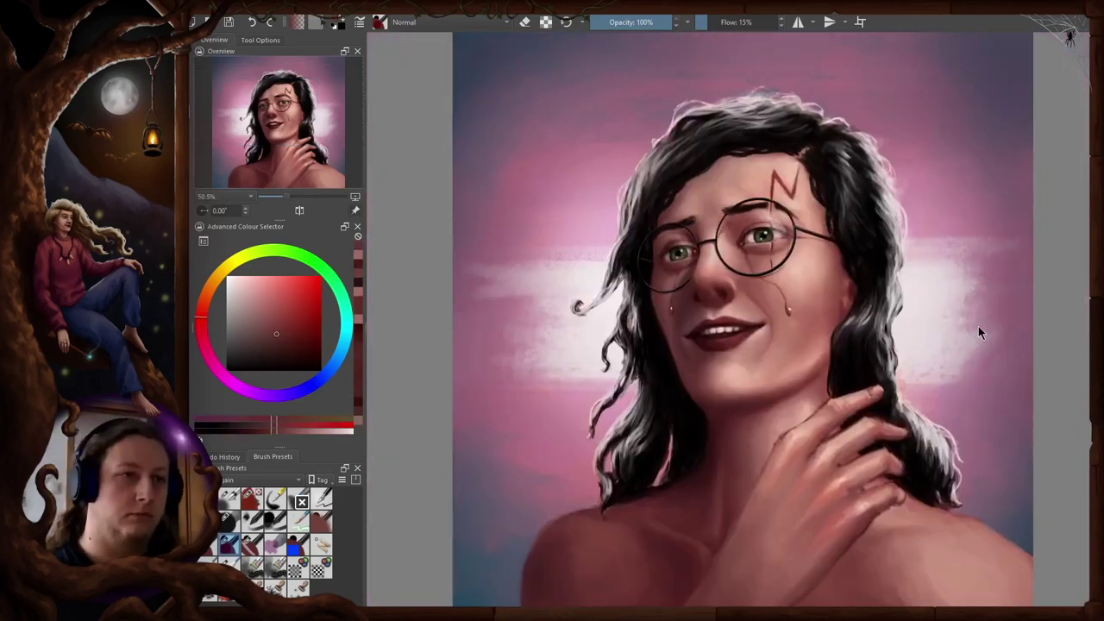
key(m)
key(m)
Sample dark tones from the eyes and refine the pupils and irises of both eyes
key(1)
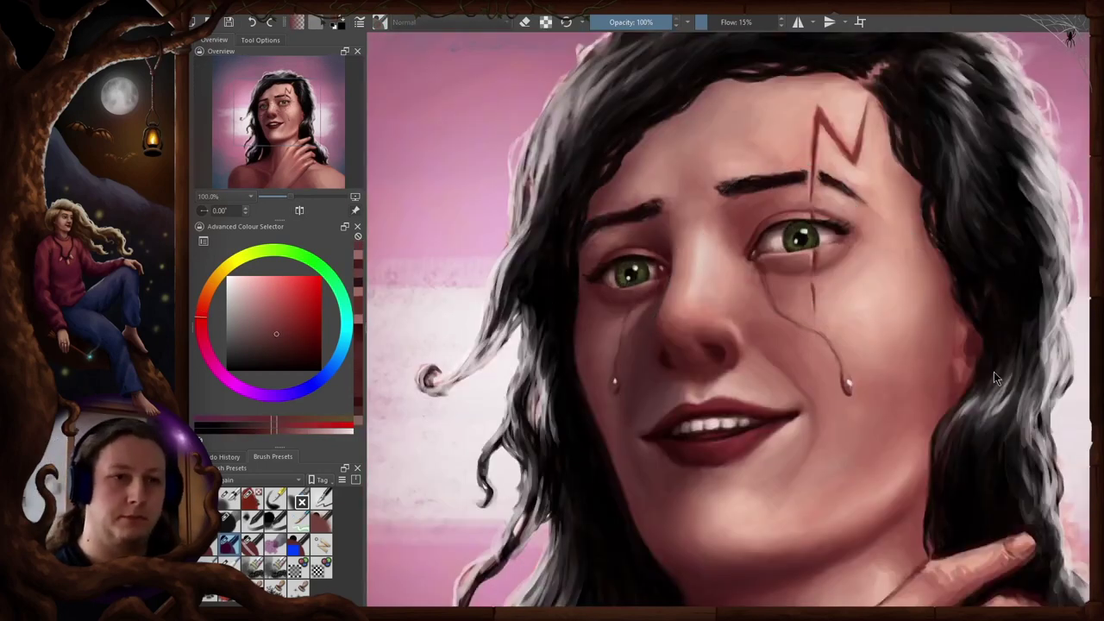
ctrl+click(622, 280)
right_click(621, 282)
right_click(623, 287)
click(642, 282)
ctrl+click(809, 245)
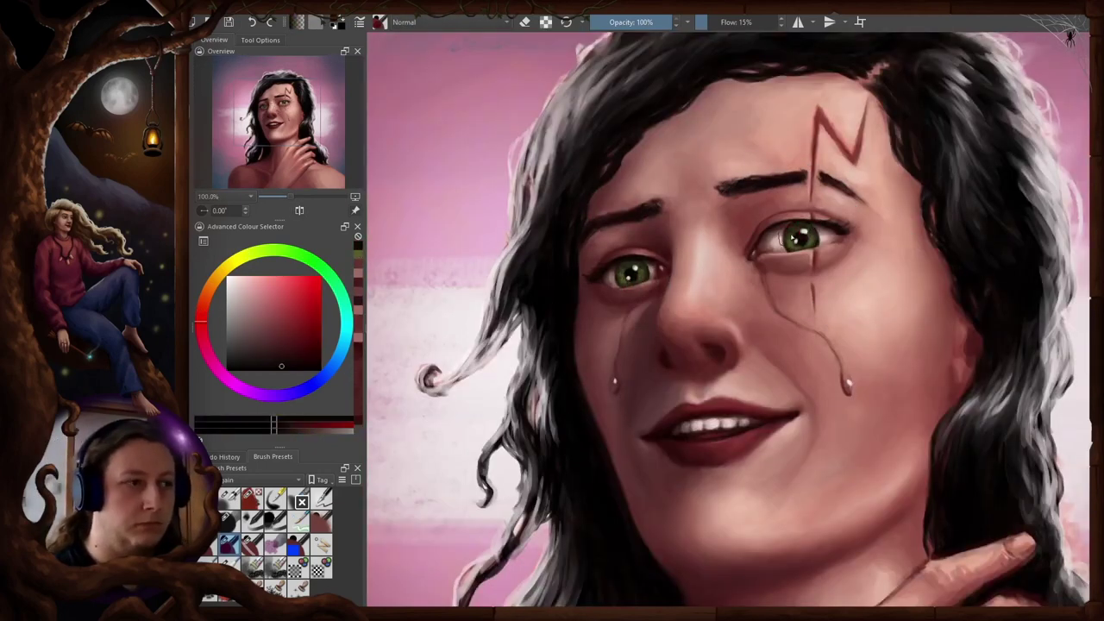
key(2)
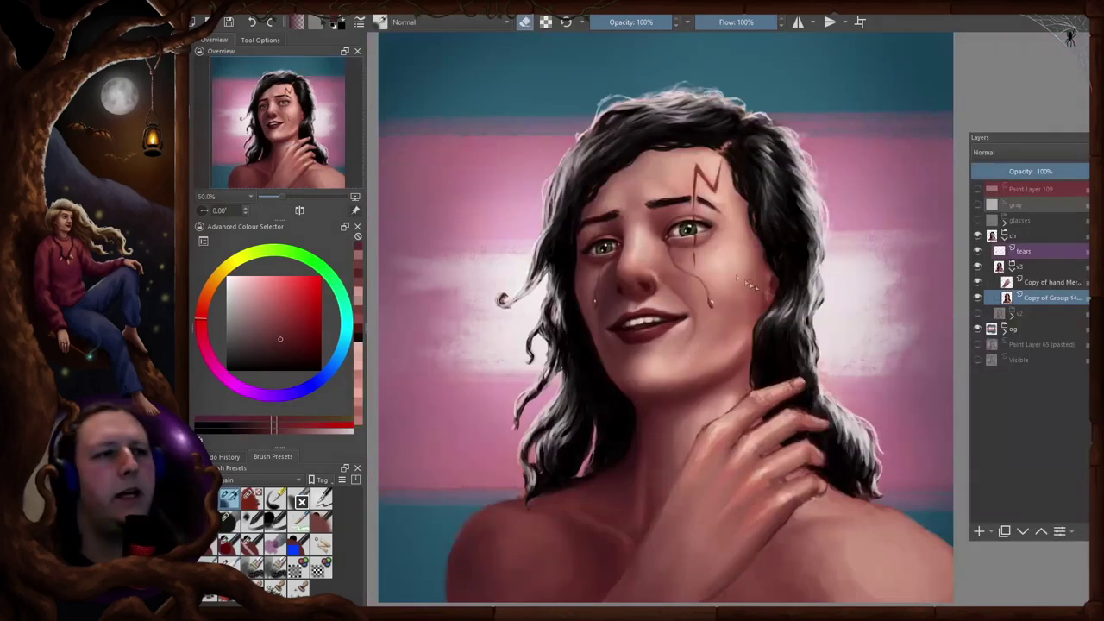
Toggle the tears layer, the hand copy and the Group 14 copy off and on to examine each layer's content
key(m)
key(m)
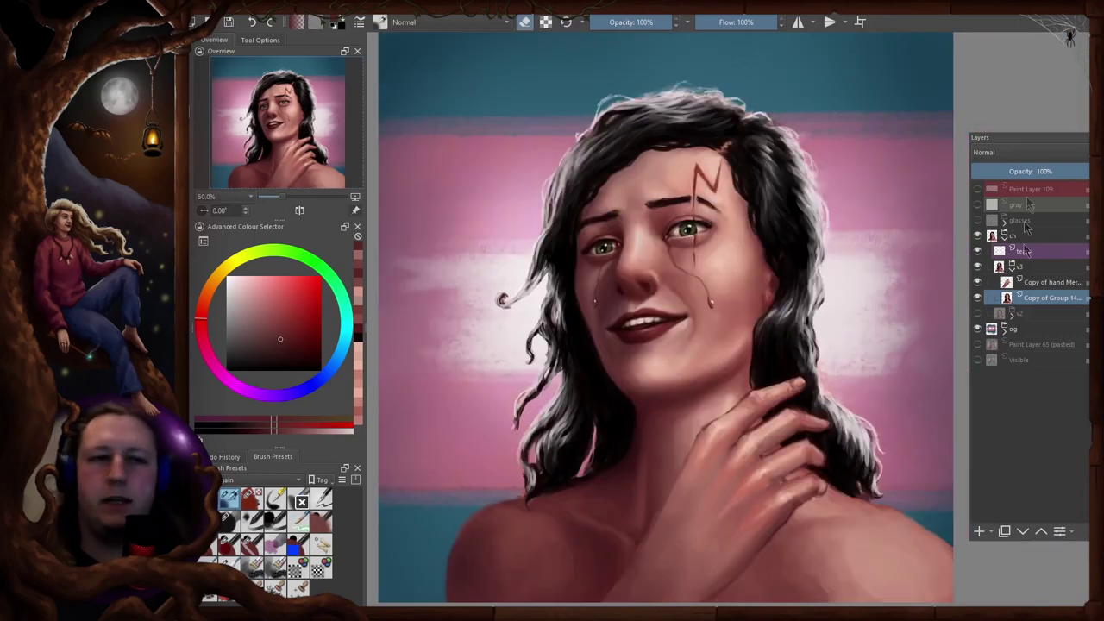
click(977, 251)
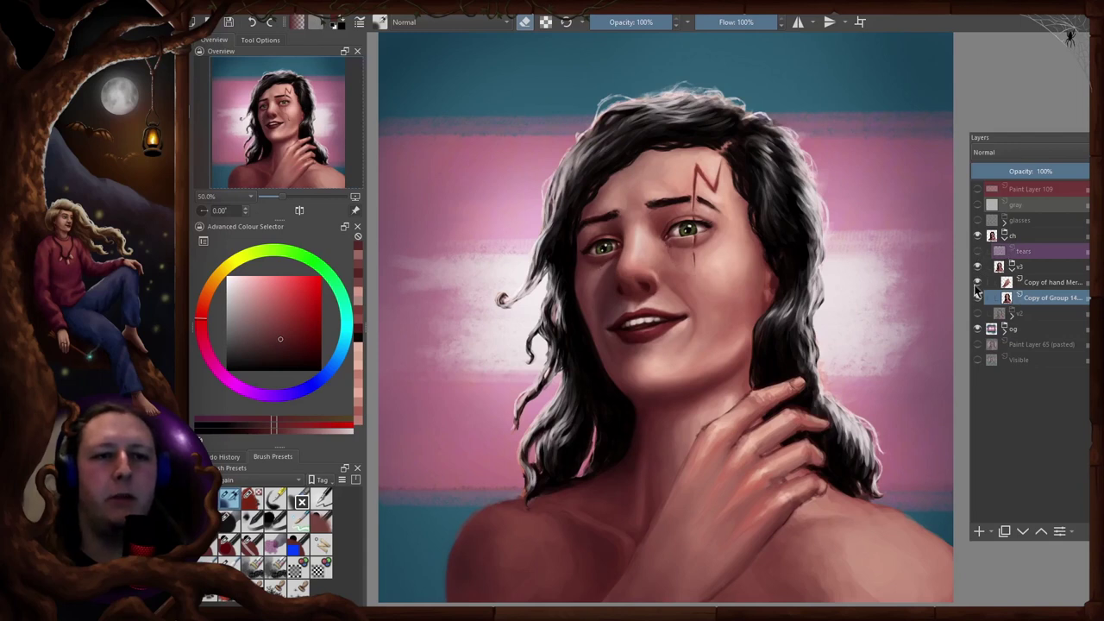
click(977, 283)
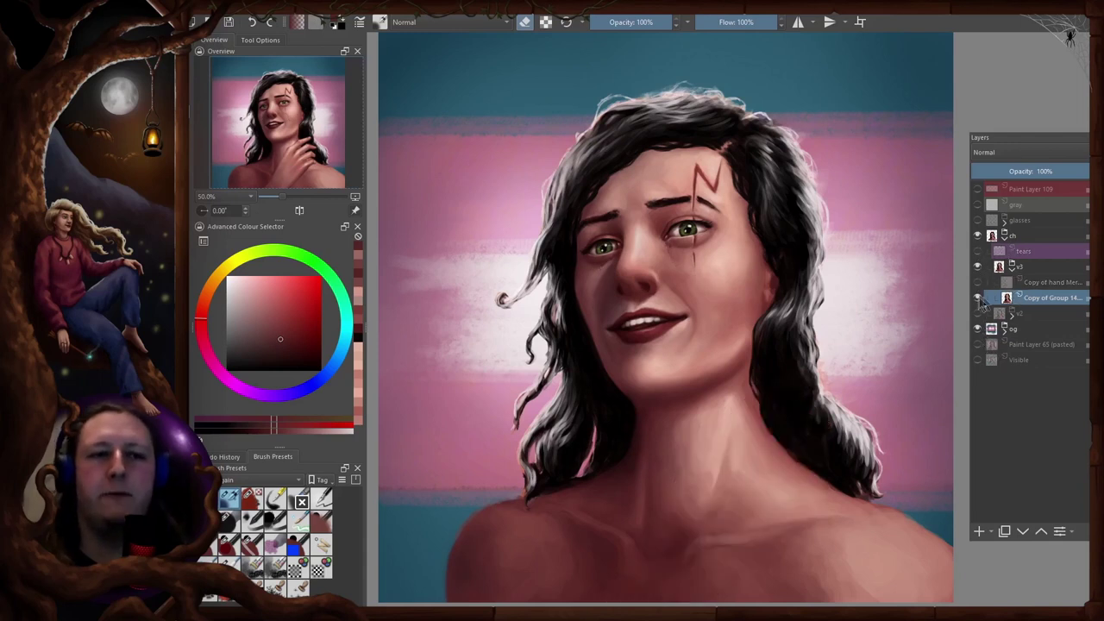
click(977, 297)
click(977, 297)
click(977, 283)
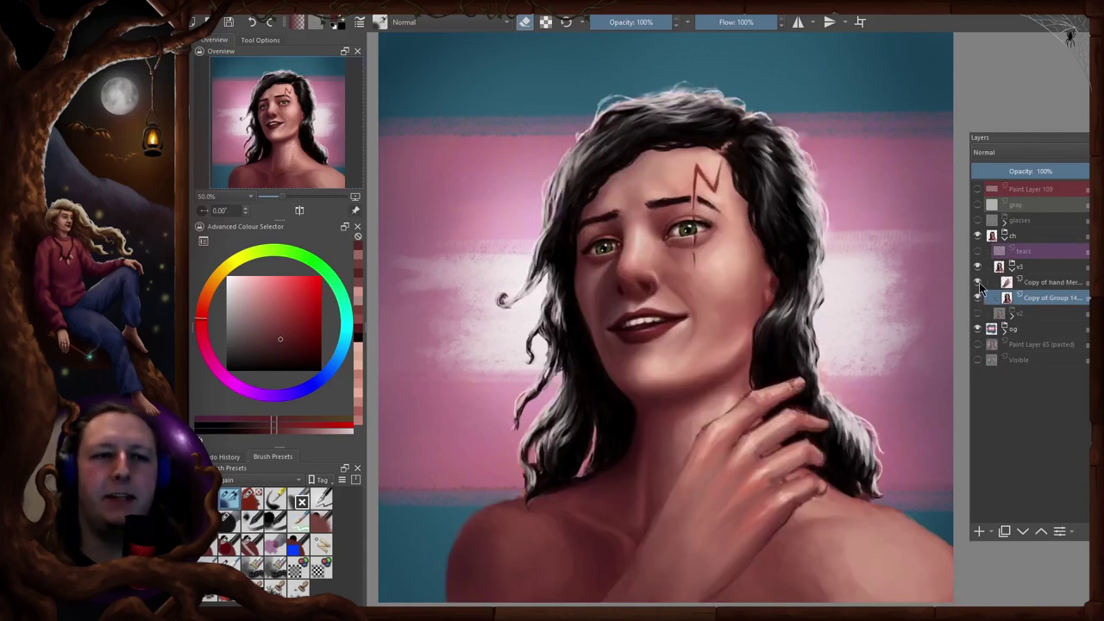
click(1035, 282)
key(t)
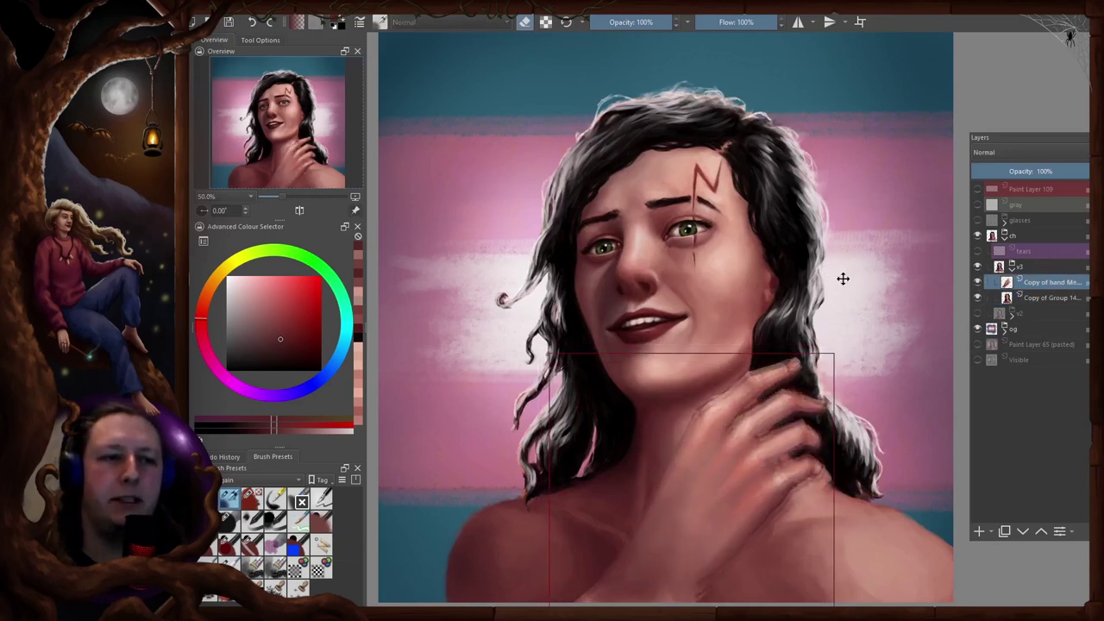
click(977, 251)
scroll(722, 242, up, 1)
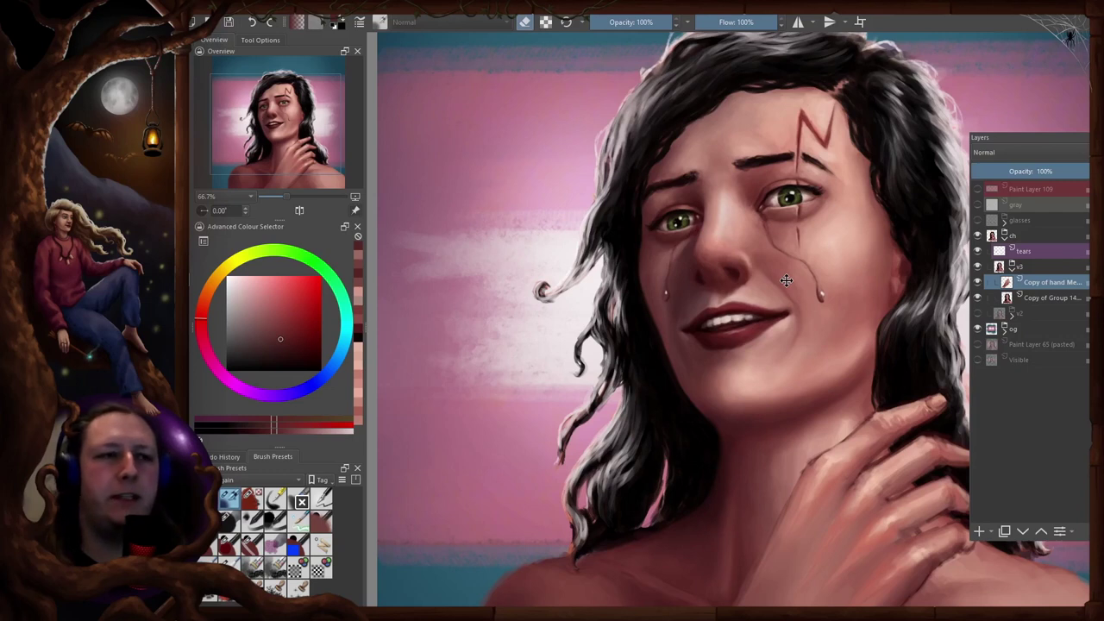
Show the glasses group and select it
click(978, 220)
click(1017, 221)
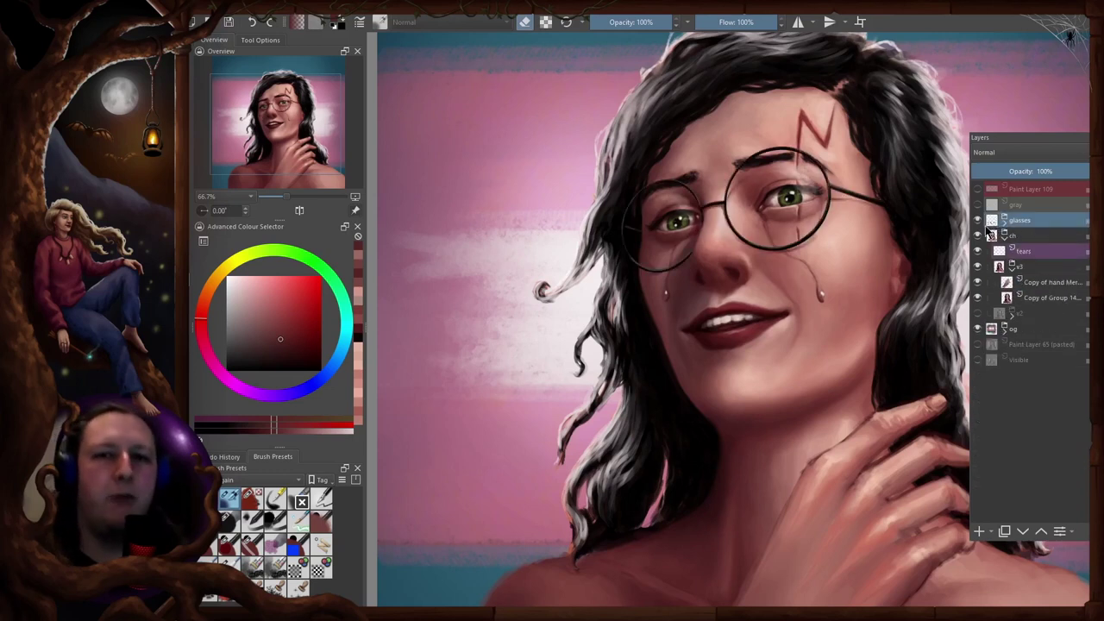
click(977, 222)
click(977, 223)
Try moving the glasses sideways off the face and undo the move
drag(786, 193, 503, 193)
key(ctrl+z)
scroll(763, 299, down, 2)
drag(763, 305, 775, 279)
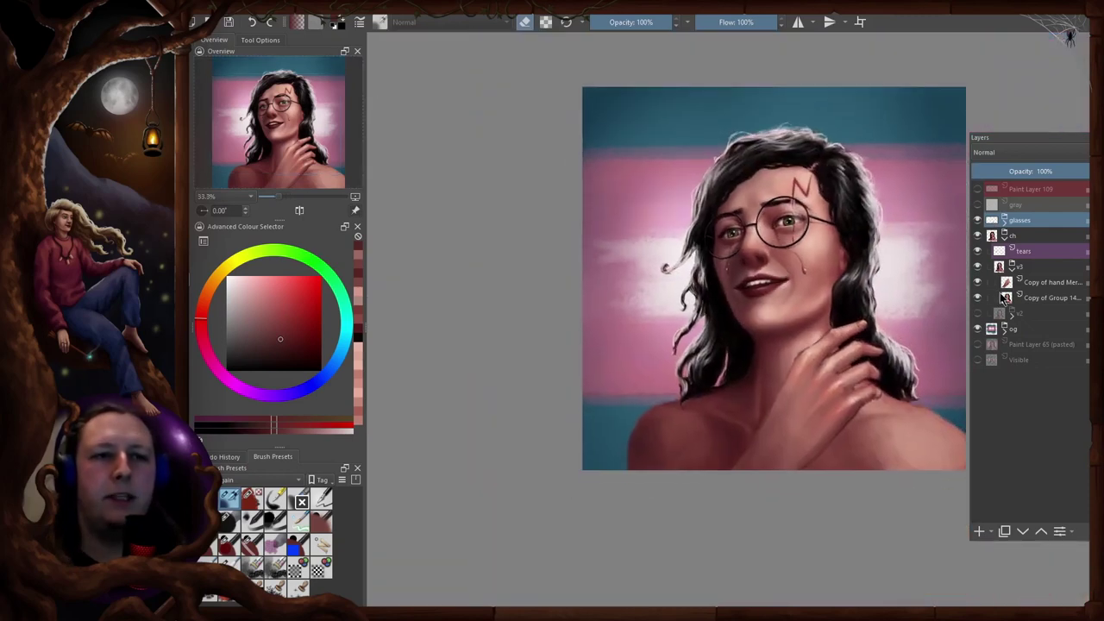
Select the Copy of Group 14 layer, sample a near-black tone from the hair beside the jaw and choose the 15% flow brush
click(1006, 299)
key(plus)
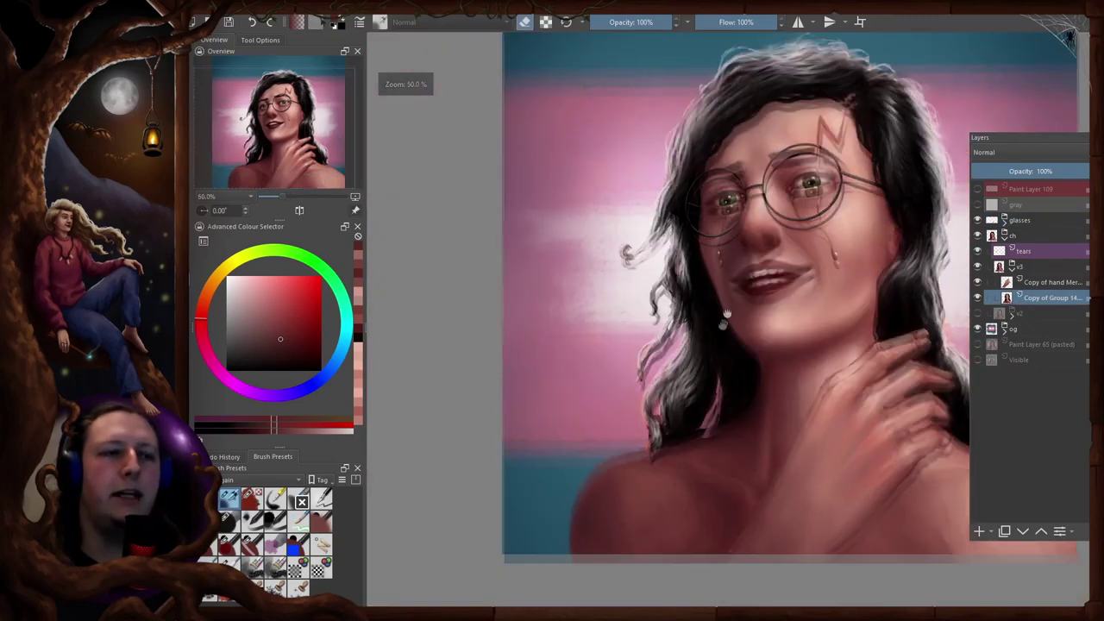
key(m)
key(m)
drag(686, 329, 791, 318)
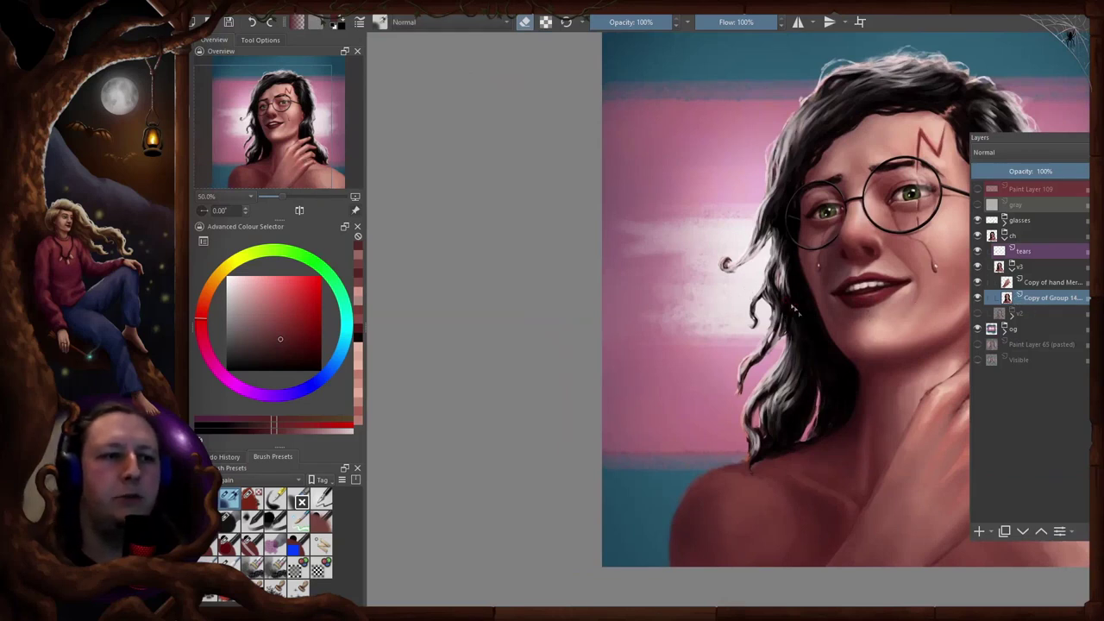
ctrl+click(801, 318)
click(277, 505)
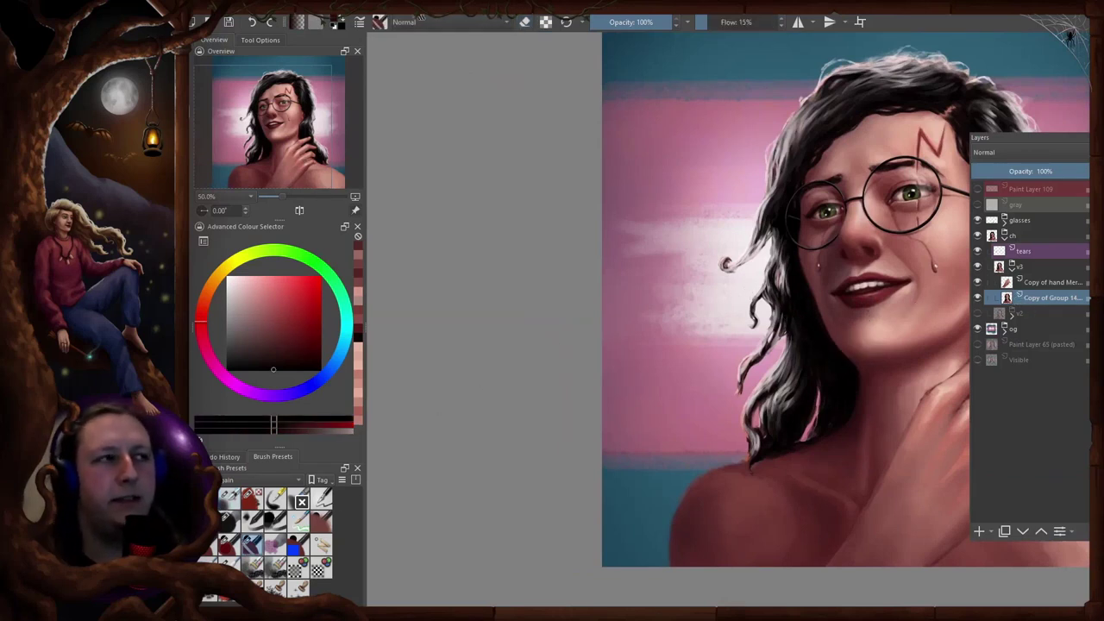
Move the selected loose hair strand beside the neck so that it joins the locks below the cheek
click(402, 19)
click(404, 22)
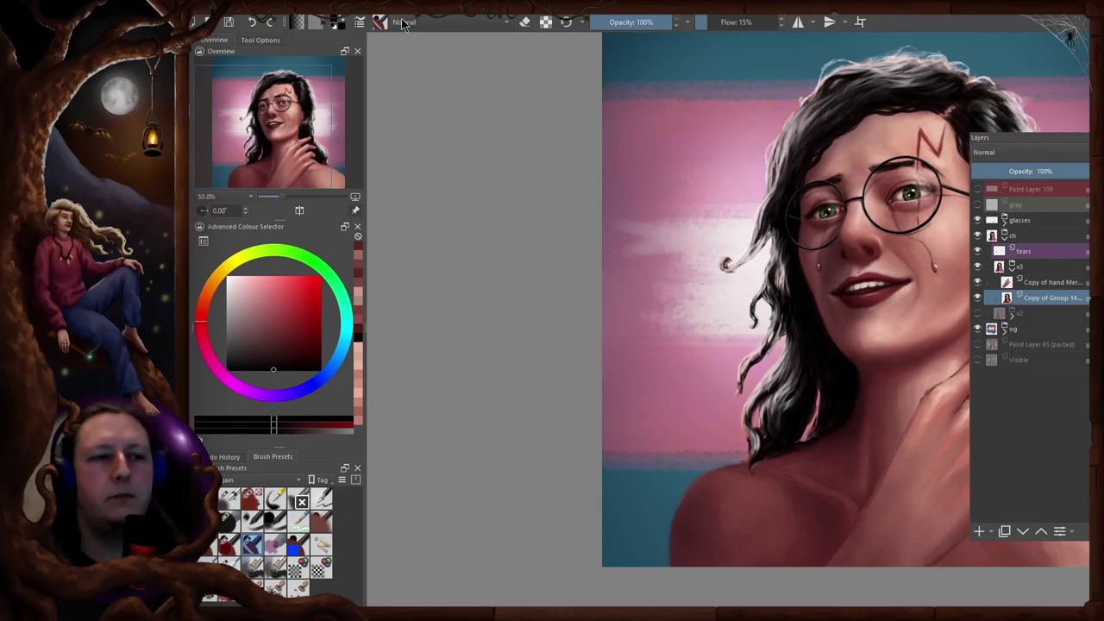
key(ctrl+shift+comma)
click(695, 179)
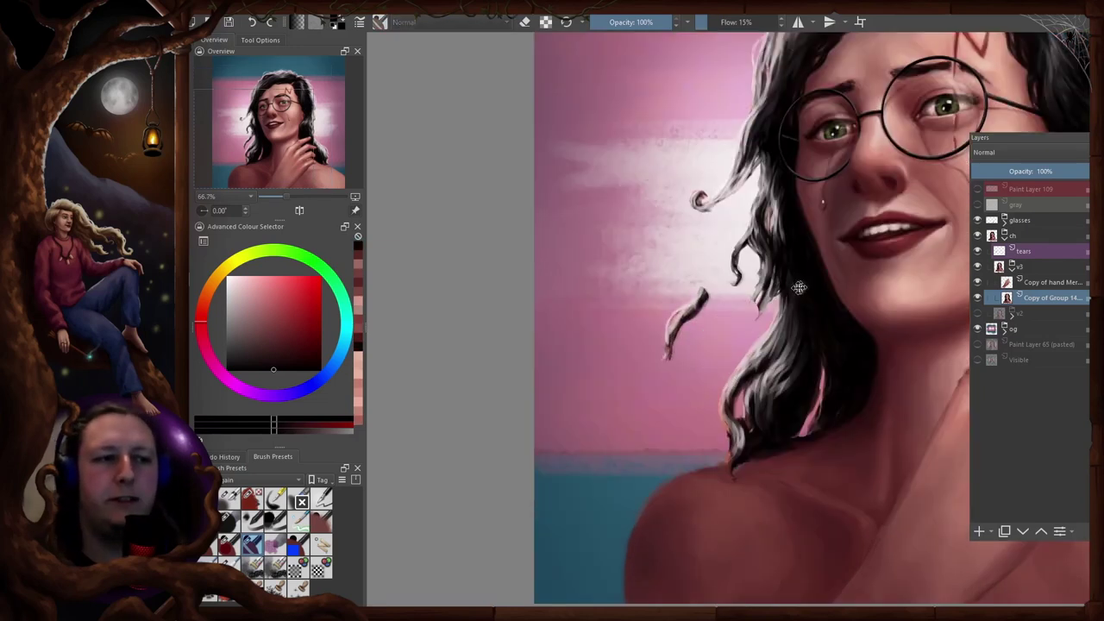
drag(799, 287, 803, 373)
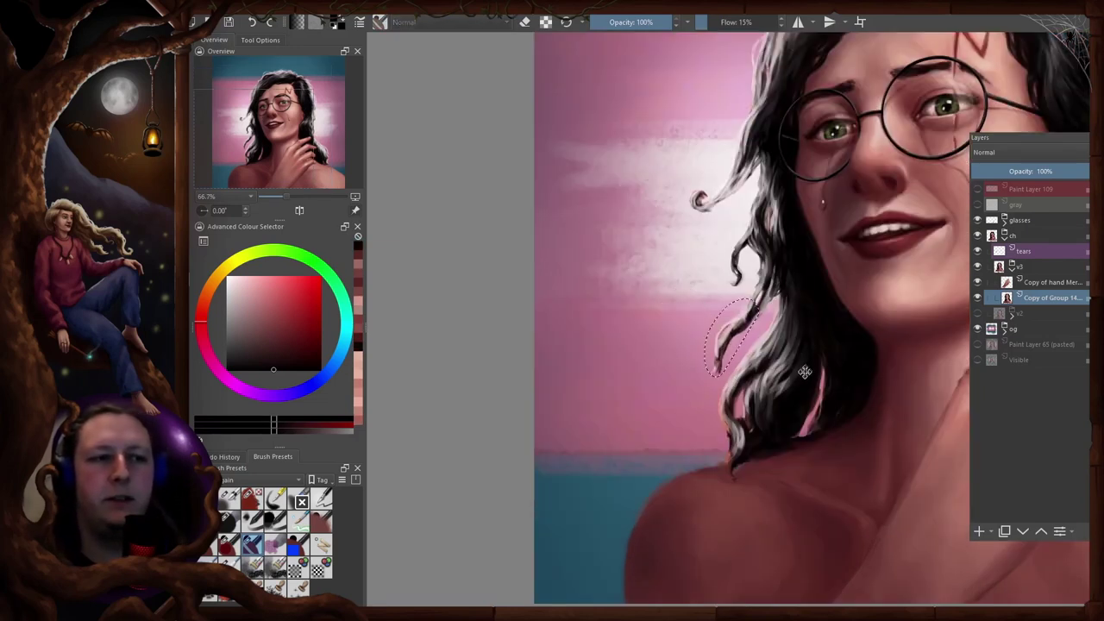
key(b)
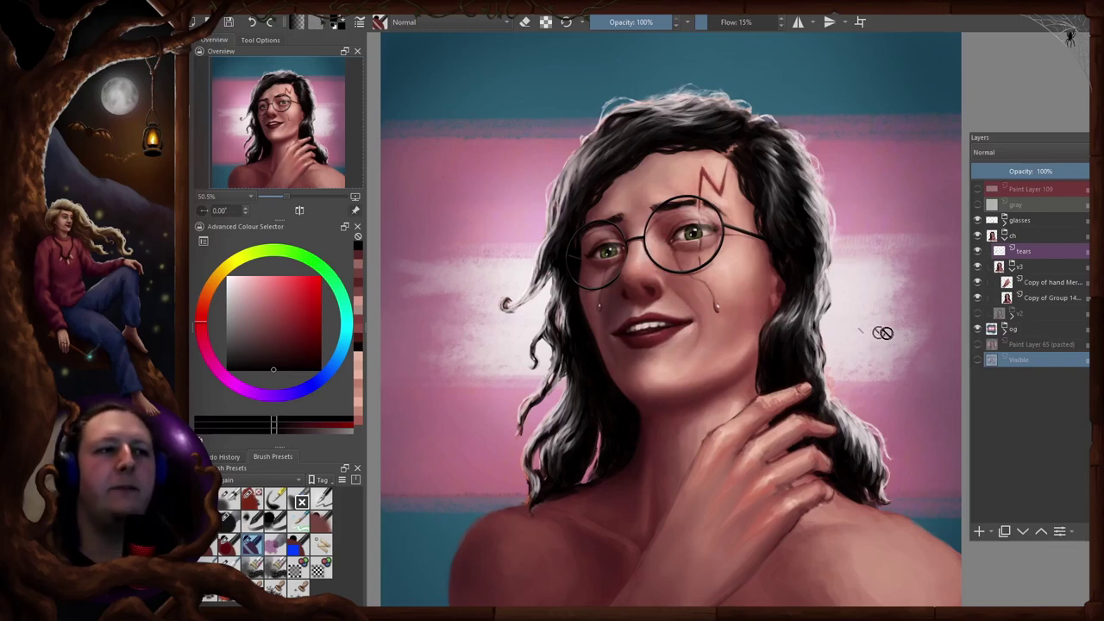
Select the Copy of Group 14 layer, hide the glasses group and check the portrait in mirrored view
click(1026, 298)
scroll(465, 250, up, 2)
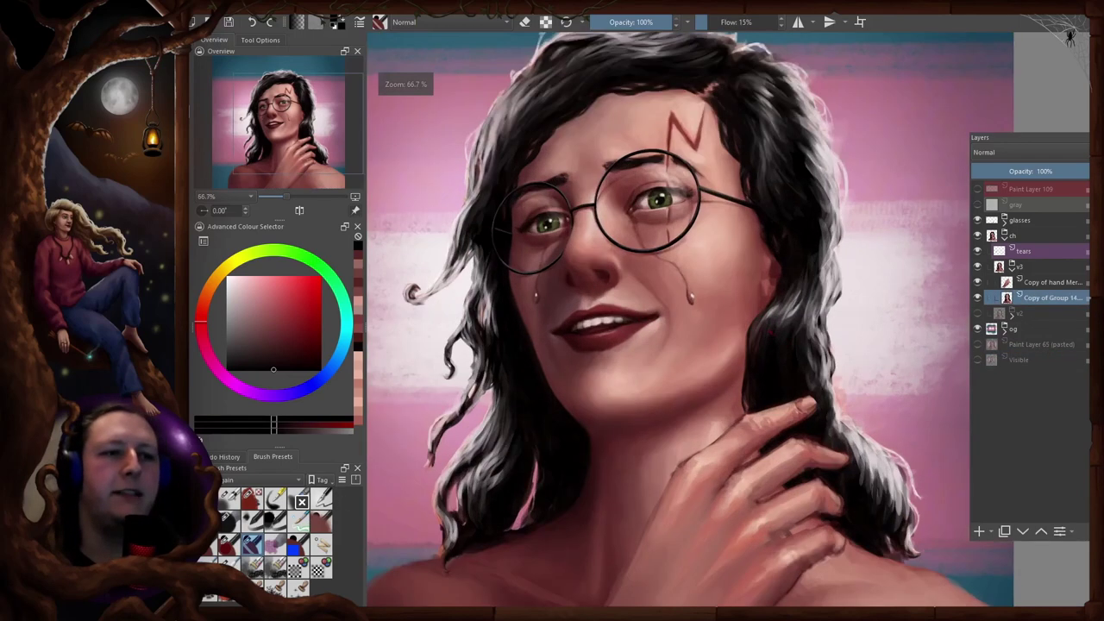
drag(786, 281, 812, 316)
drag(750, 354, 767, 369)
click(977, 220)
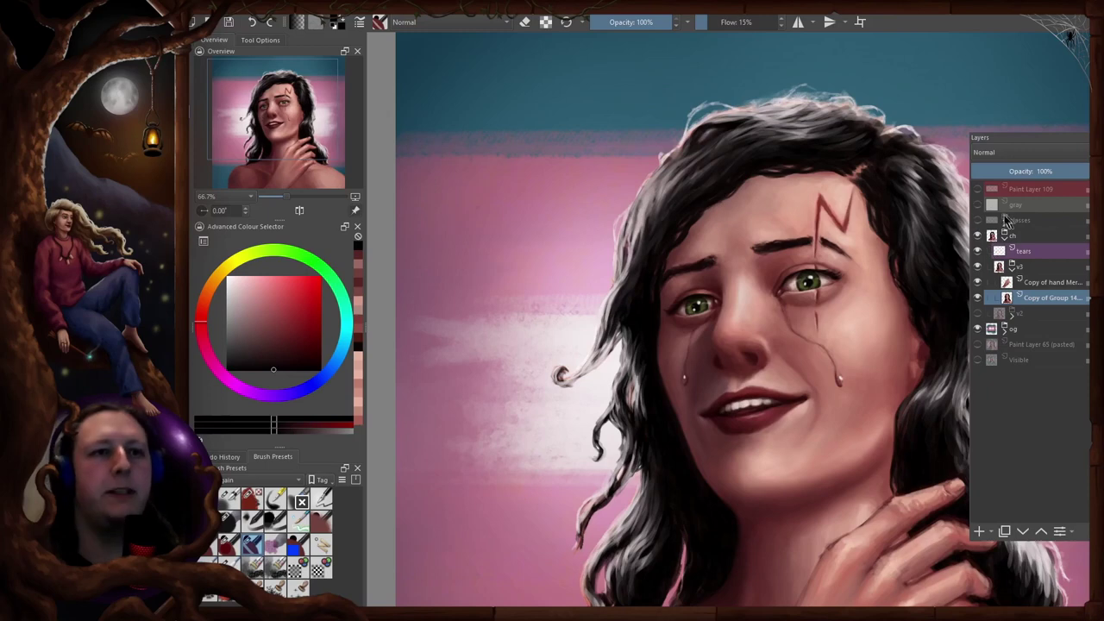
key(m)
key(minus)
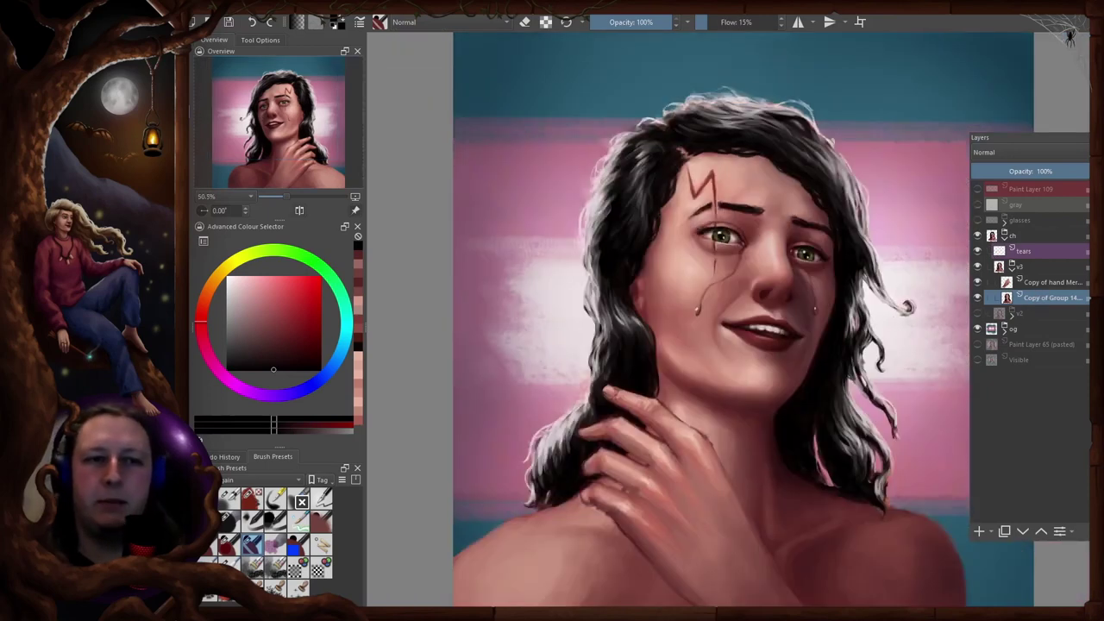
key(m)
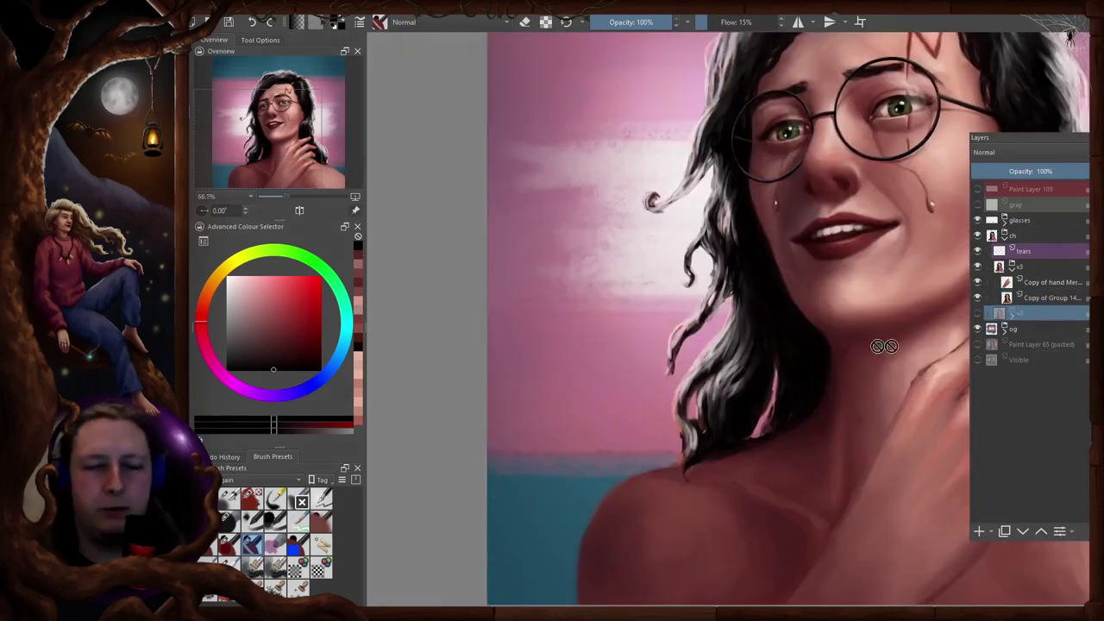
Reselect the Copy of Group 14 layer and brush dark tones over the hair locks beside the neck
key(2)
drag(791, 336, 718, 330)
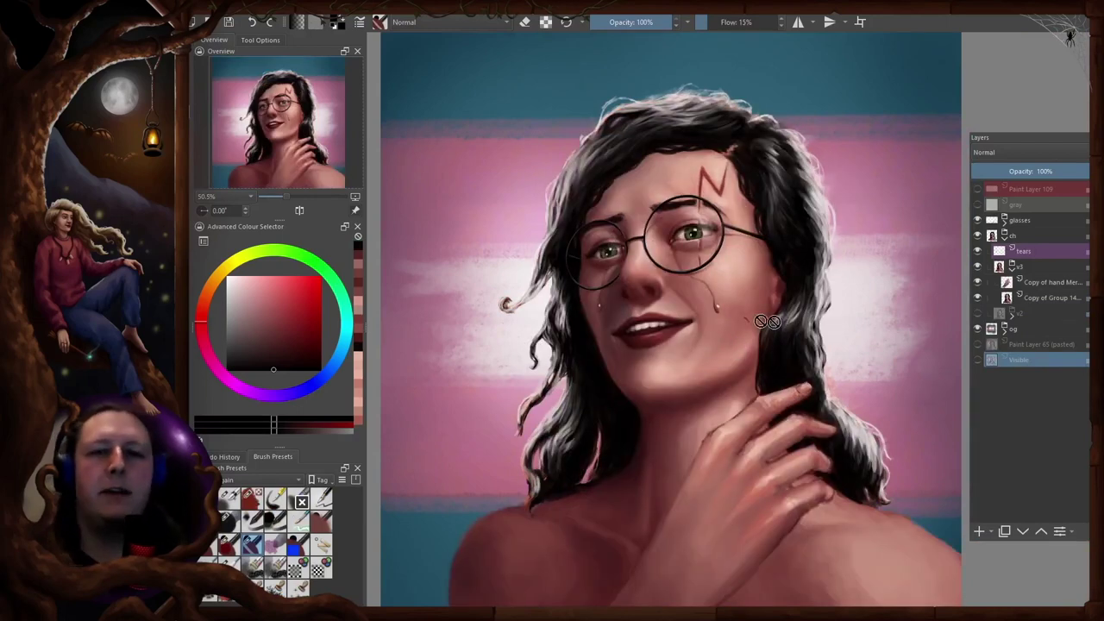
click(1030, 298)
key(plus)
drag(865, 165, 991, 242)
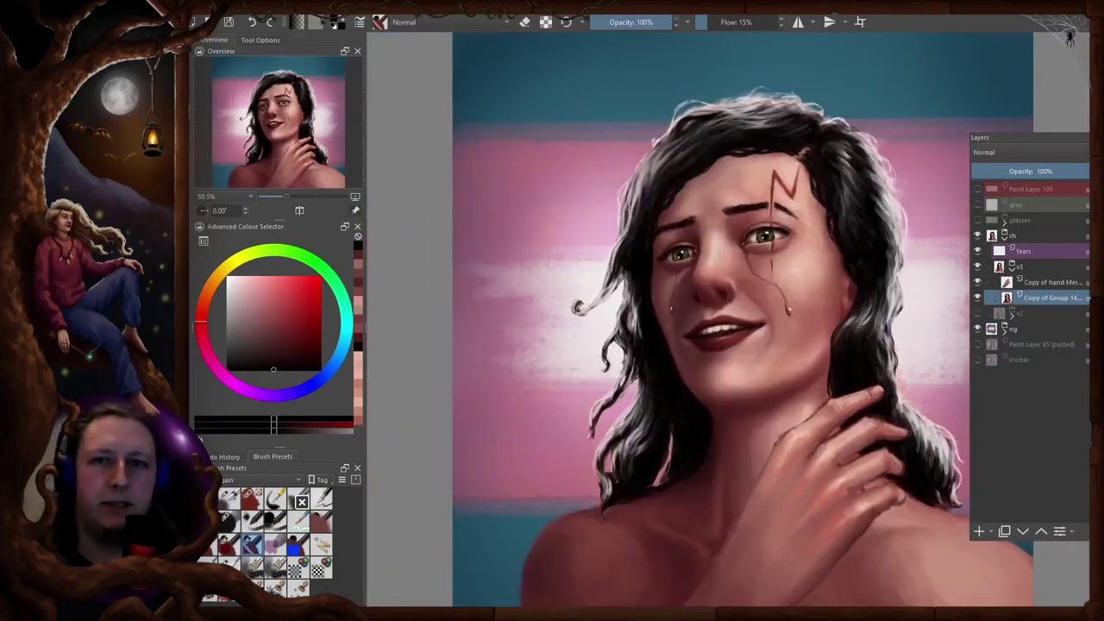
key(plus)
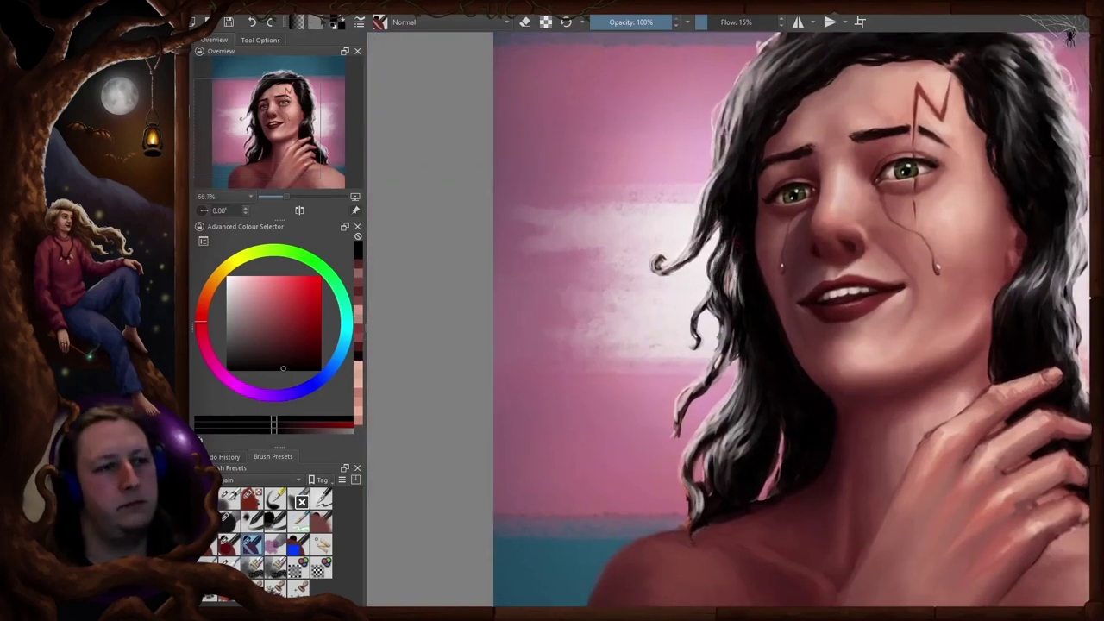
drag(713, 321, 710, 301)
scroll(788, 319, down, 1)
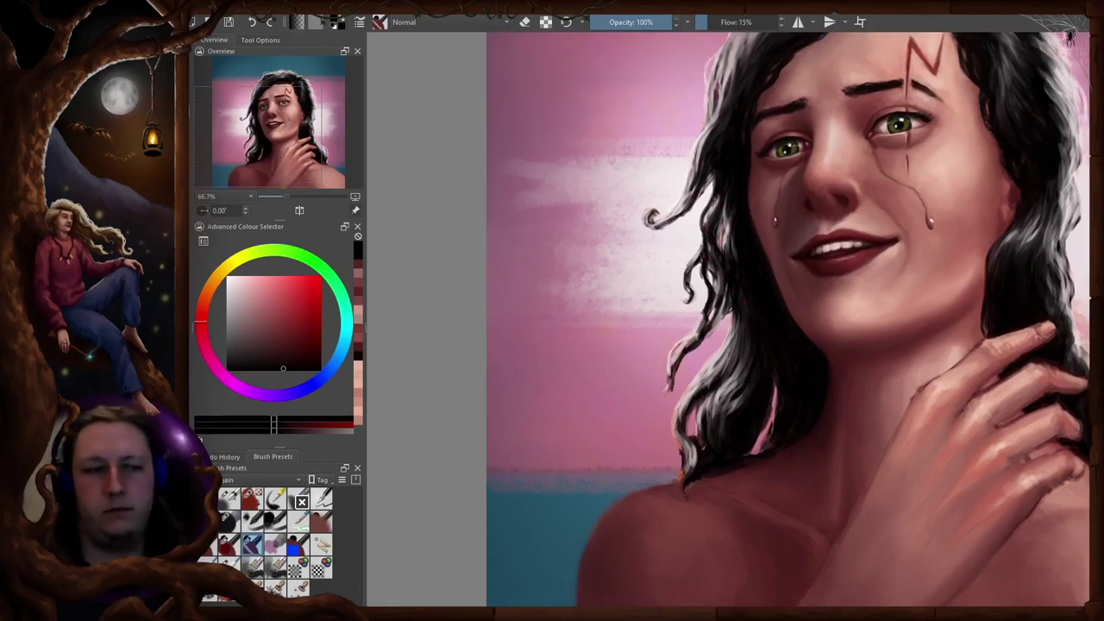
drag(764, 377, 778, 322)
drag(733, 314, 702, 359)
Paint black over the bright highlights of the lower curls above the shaded shoulder, working in normal and mirrored view
key(e)
key(slash)
key(e)
mouse_move(758, 328)
mouse_down()
mouse_move(738, 378)
mouse_move(777, 413)
mouse_up()
key(m)
drag(778, 302, 760, 400)
drag(760, 301, 776, 392)
key(m)
Cover the white highlights with black strokes along the locks beside the shaded cheek and across the crown
mouse_move(719, 219)
mouse_down()
mouse_move(668, 319)
mouse_move(682, 316)
mouse_up()
mouse_move(686, 243)
mouse_down()
mouse_move(675, 309)
mouse_move(686, 307)
mouse_up()
mouse_move(731, 210)
mouse_down()
mouse_move(700, 274)
mouse_move(707, 246)
mouse_up()
drag(705, 212, 682, 290)
drag(825, 147, 721, 196)
mouse_move(890, 161)
mouse_down()
mouse_move(783, 169)
mouse_move(807, 133)
mouse_up()
drag(732, 182, 684, 241)
drag(776, 259, 776, 319)
drag(776, 285, 779, 317)
drag(812, 145, 769, 131)
mouse_move(783, 138)
mouse_down()
mouse_move(723, 136)
mouse_move(670, 163)
mouse_move(649, 194)
mouse_up()
Switch brushes in mirrored view and place a black test dab on the background where the teal and pink stripes meet
key(m)
key(slash)
drag(810, 216, 773, 222)
drag(868, 157, 878, 169)
click(873, 164)
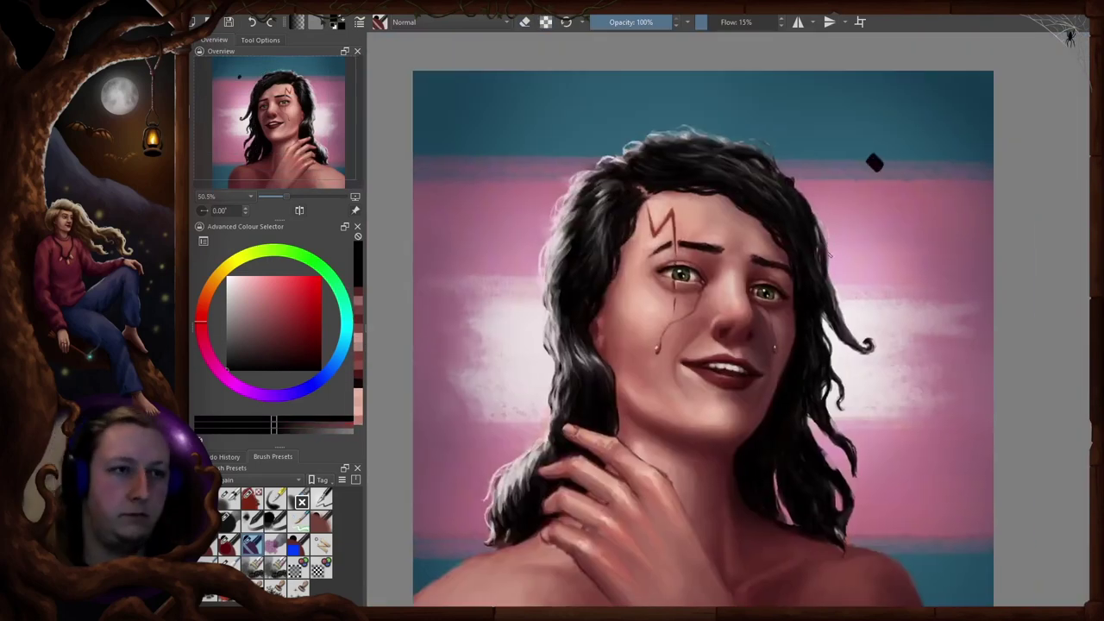
Reshape the curled tip of the strand beside the cheek by alternately painting black and erasing in both view orientations
key(m)
key(e)
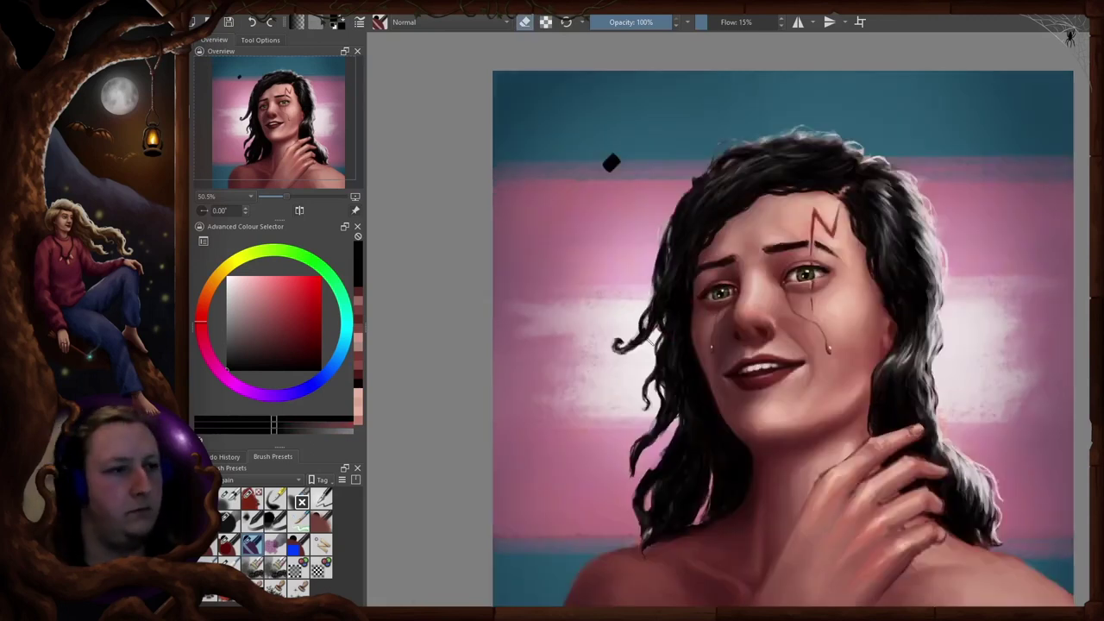
drag(618, 345, 613, 359)
key(e)
drag(614, 361, 623, 354)
key(e)
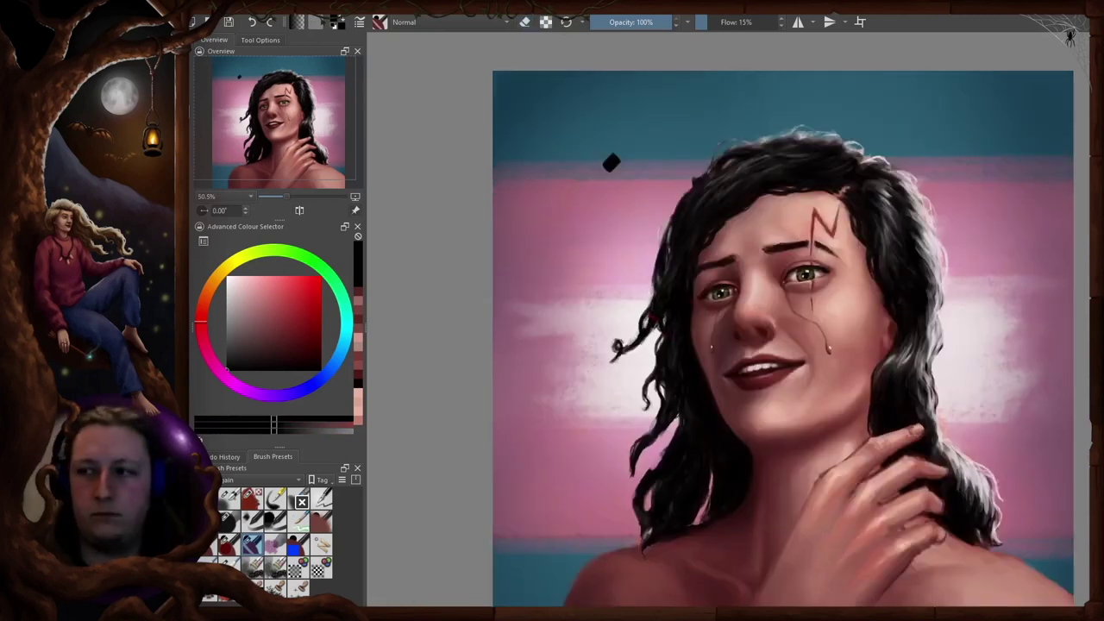
key(m)
drag(841, 345, 842, 265)
key(e)
drag(834, 247, 851, 255)
key(e)
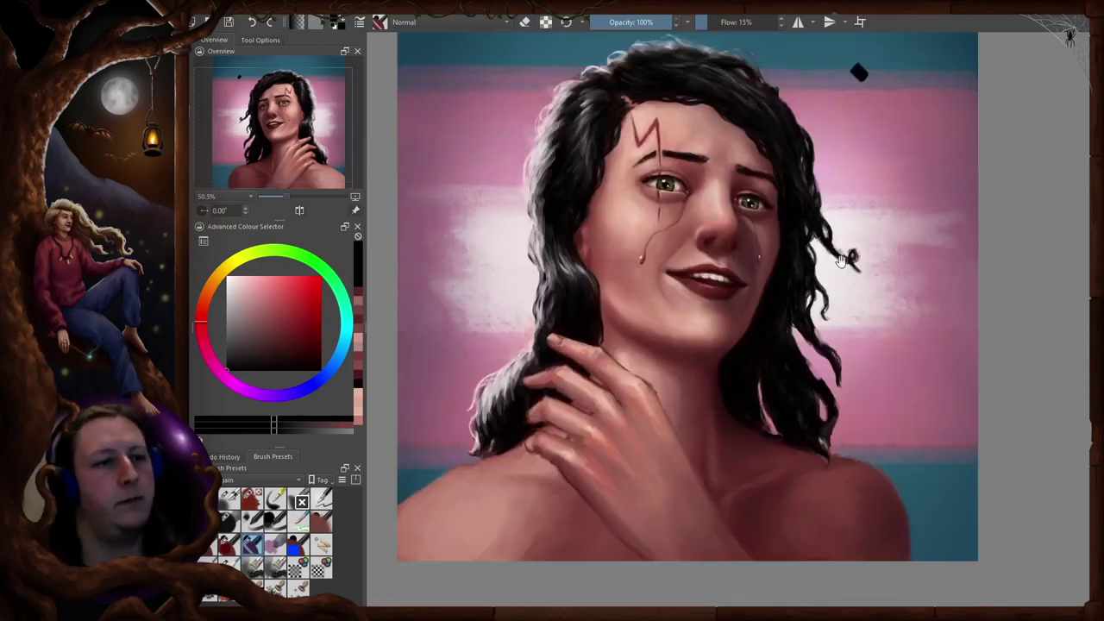
key(e)
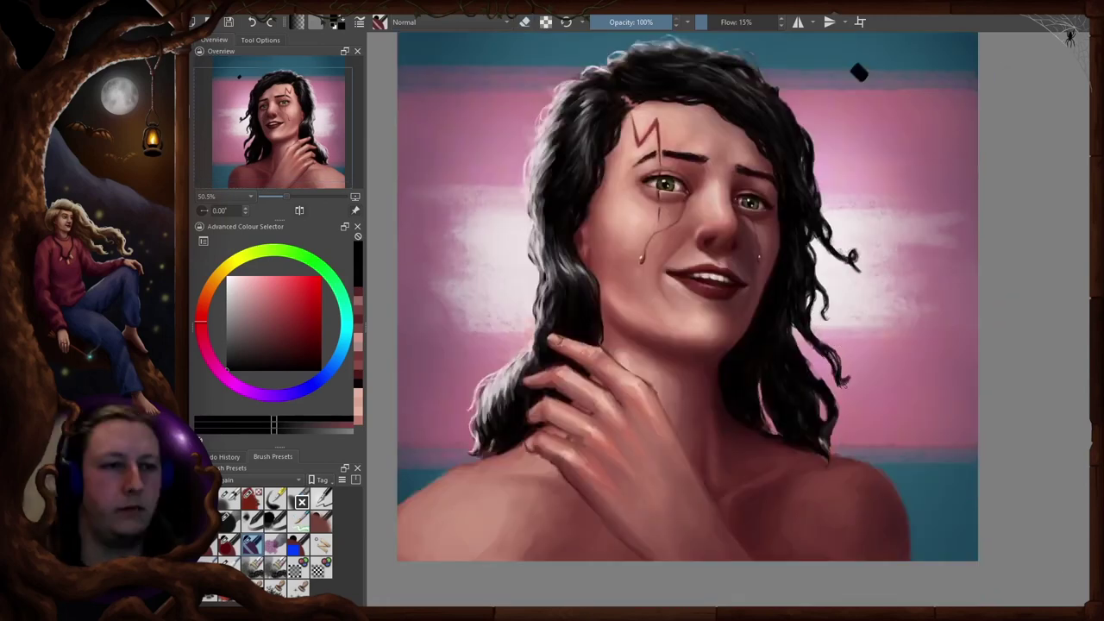
Define the wavy outer strands beside the neck with alternating black brush and eraser strokes
key(m)
drag(733, 371, 771, 296)
key(e)
key(e)
key(e)
mouse_move(690, 312)
mouse_down()
mouse_move(668, 334)
mouse_move(682, 302)
mouse_up()
key(e)
key(e)
key(e)
Carve small background gaps into the lower curls above the shaded shoulder using the eraser and black brush
key(m)
key(e)
mouse_move(807, 314)
mouse_down()
mouse_move(825, 337)
mouse_move(781, 339)
mouse_move(788, 393)
mouse_up()
key(e)
key(e)
key(m)
key(e)
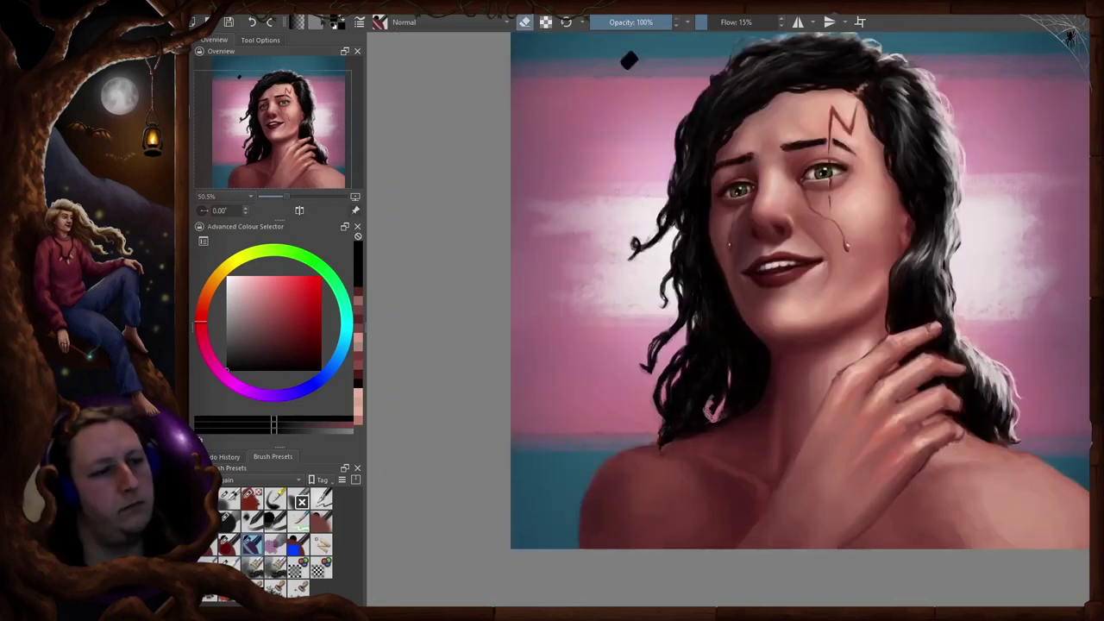
key(m)
key(e)
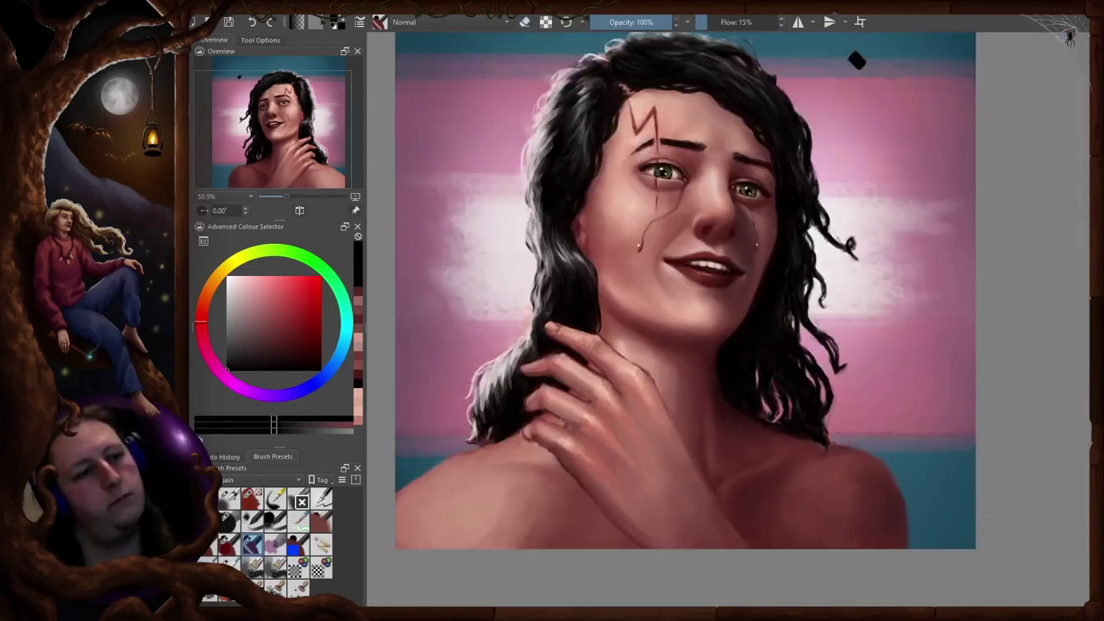
Add thin curls along the outer hair edge beside the shaded cheek and clean up their contours in both view orientations
key(m)
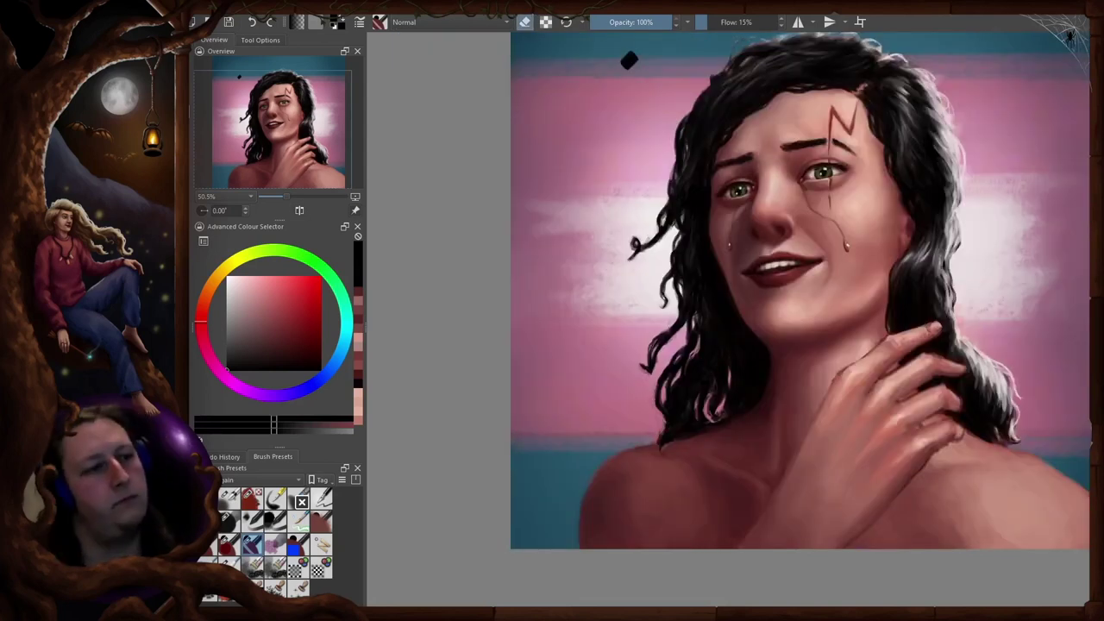
key(e)
key(m)
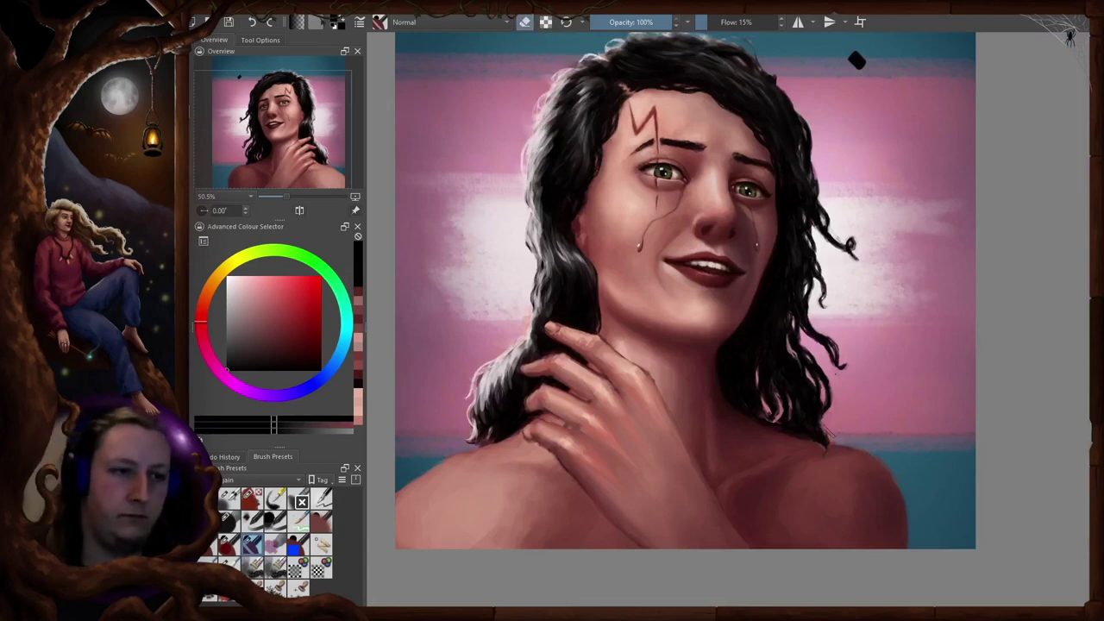
key(m)
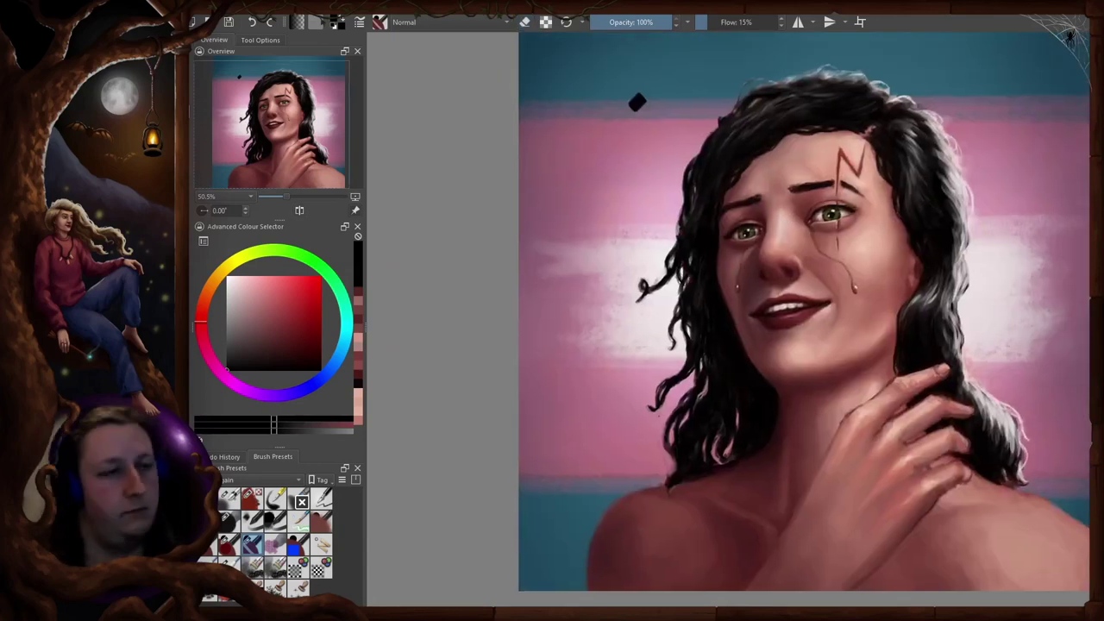
key(e)
drag(683, 280, 674, 248)
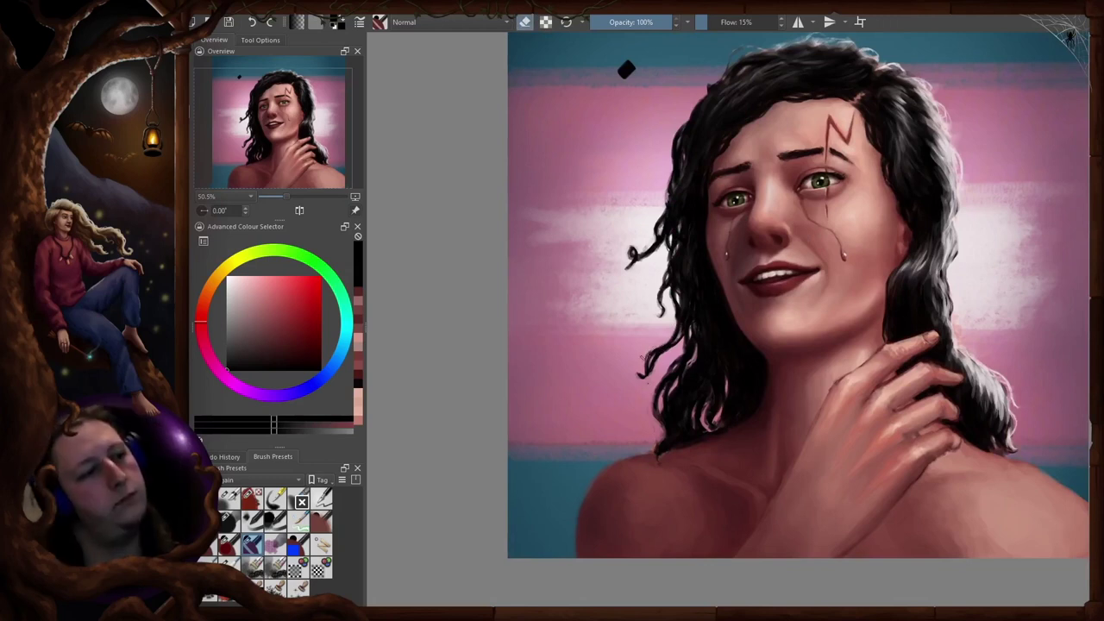
scroll(642, 258, up, 2)
key(m)
key(m)
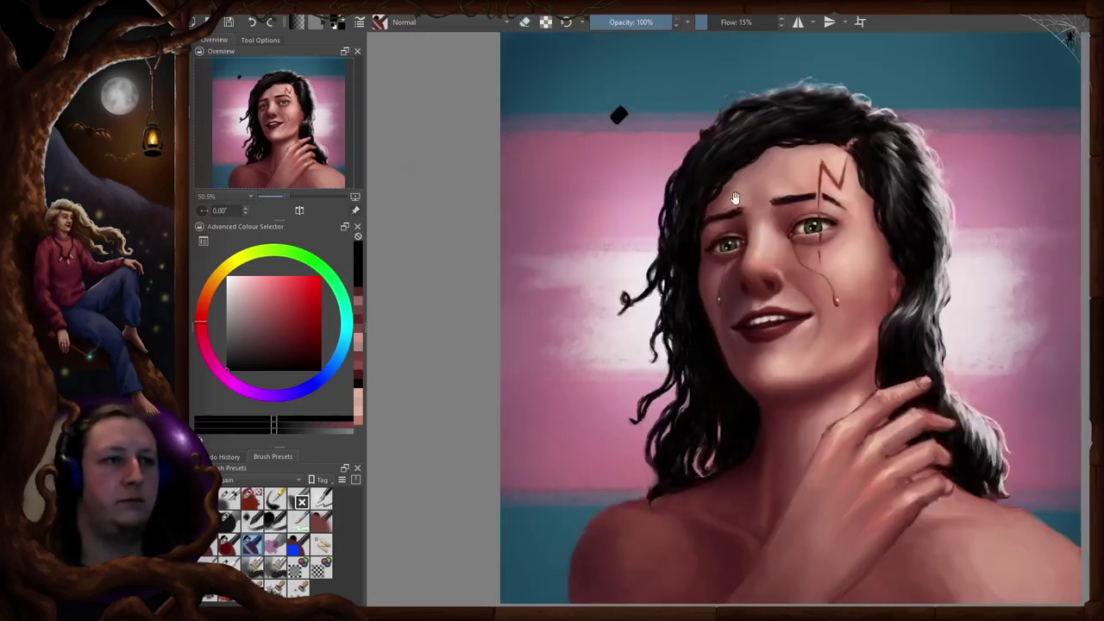
scroll(774, 287, up, 2)
key(e)
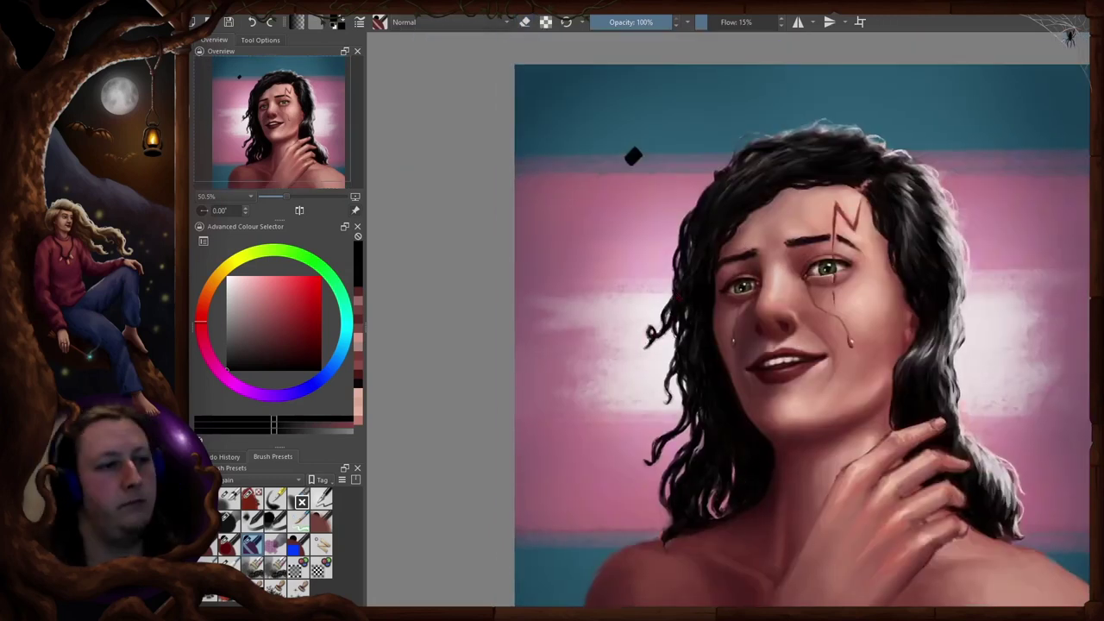
drag(633, 156, 669, 81)
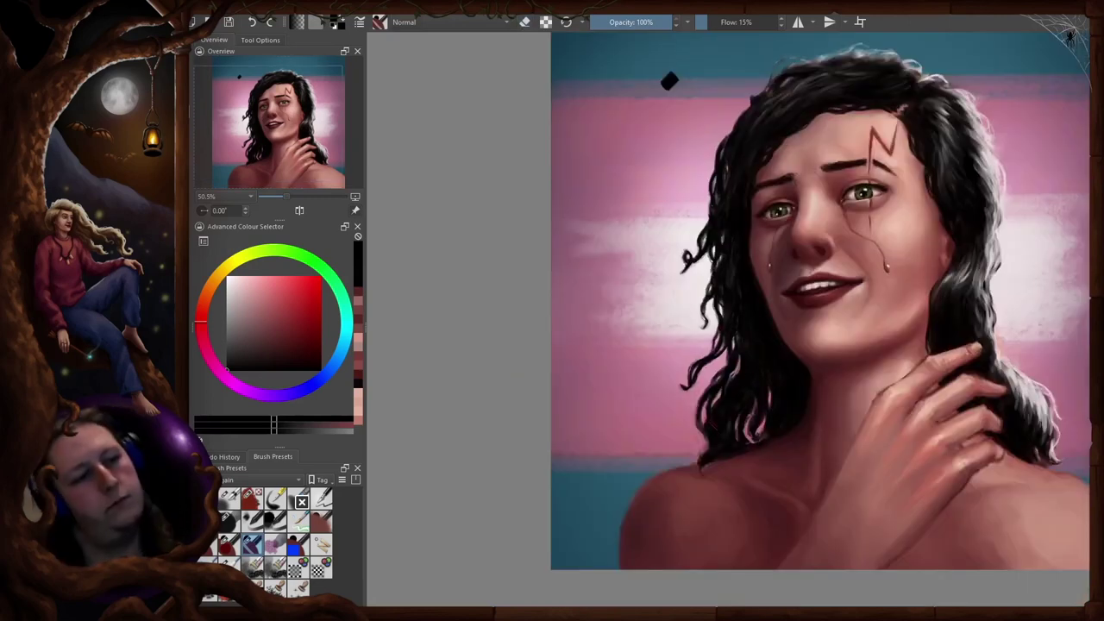
key(m)
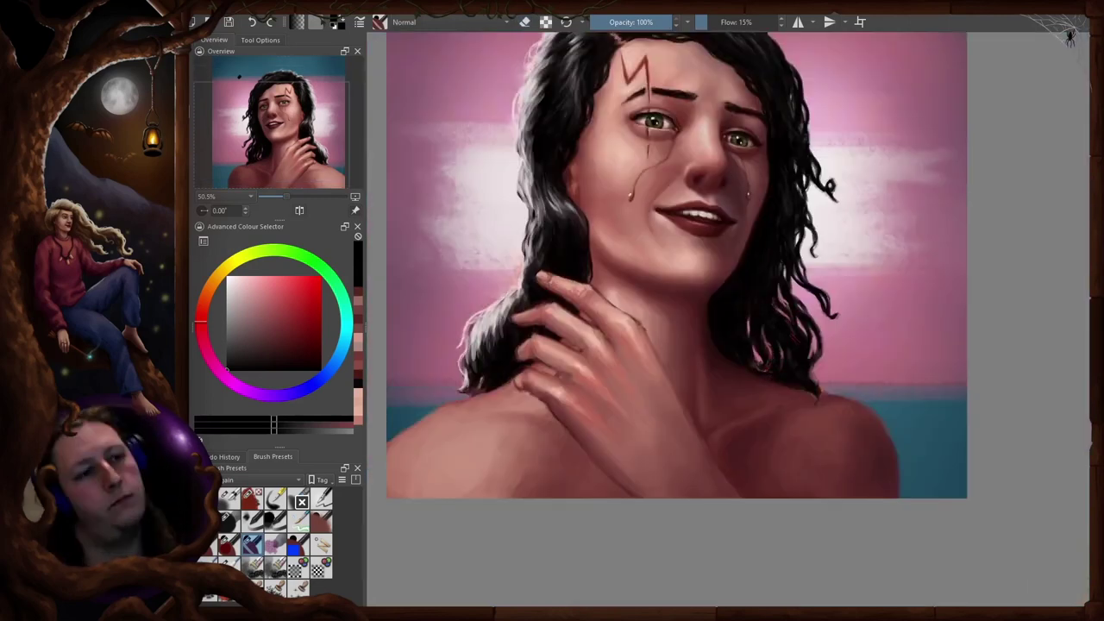
Rotate the canvas to 60° and pick dark grey tones for painting the brightly lit hair beside the scar
key(m)
key(4)
key(4)
key(4)
key(4)
key(6)
key(6)
key(6)
key(6)
key(6)
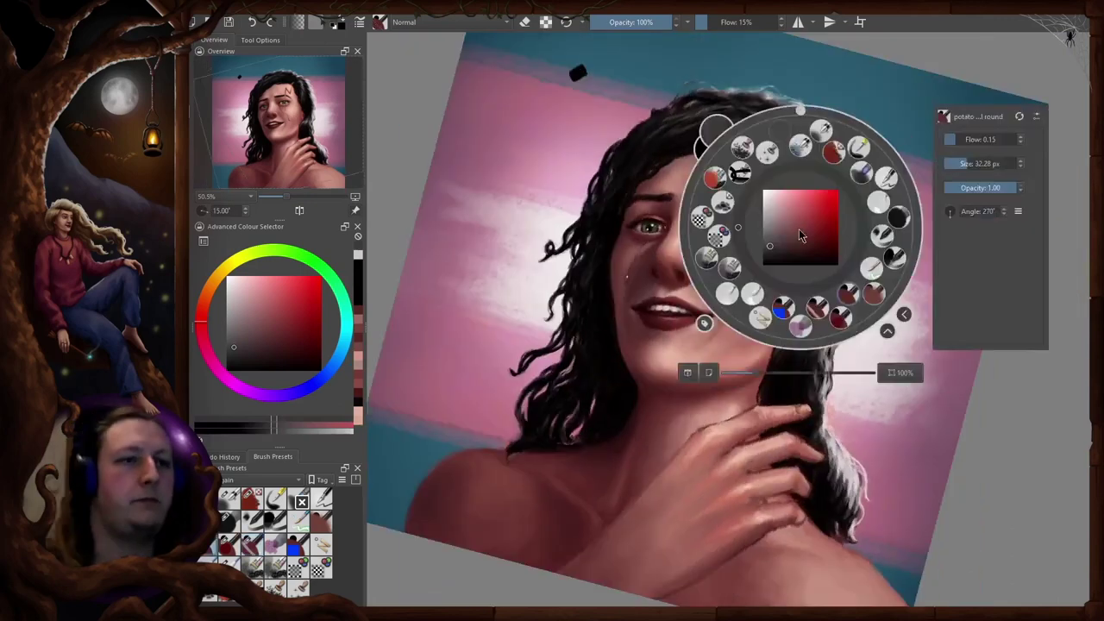
key(6)
key(6)
key(6)
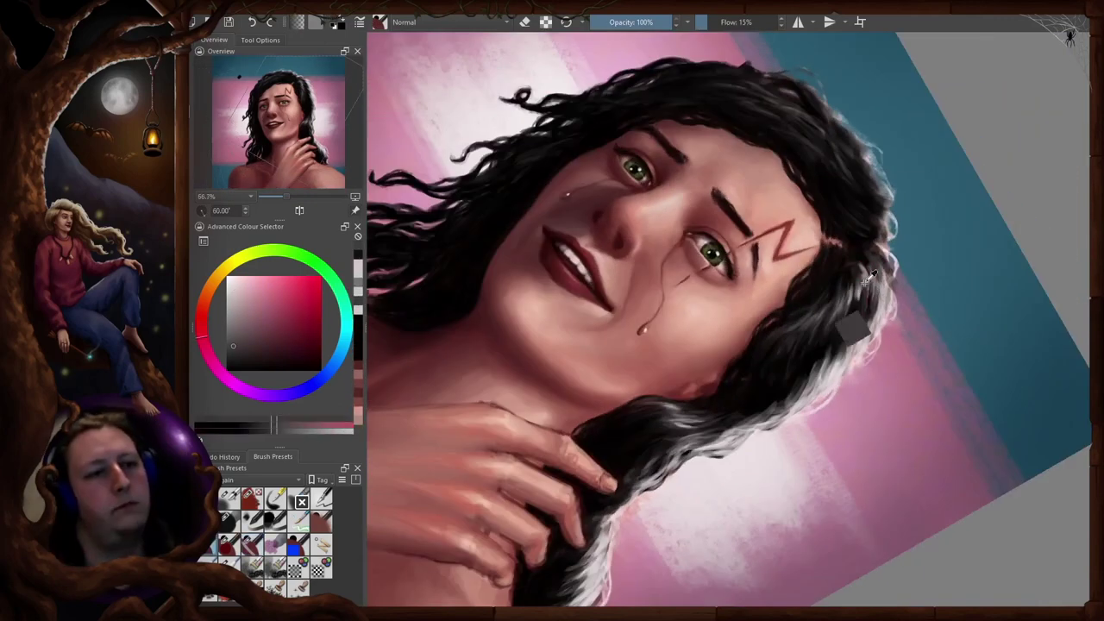
Sample grey tones from the hair and refine the lit locks near the parting at several canvas angles
key(ctrl+[)
key(ctrl+[)
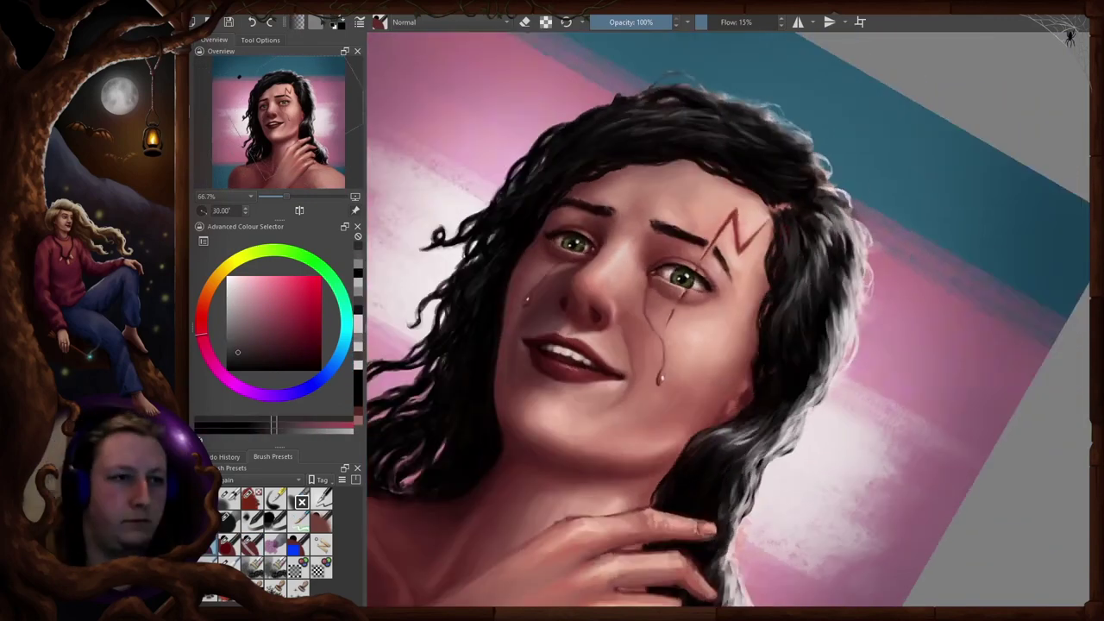
key(4)
key(4)
key(4)
key(4)
key(4)
key(4)
key(4)
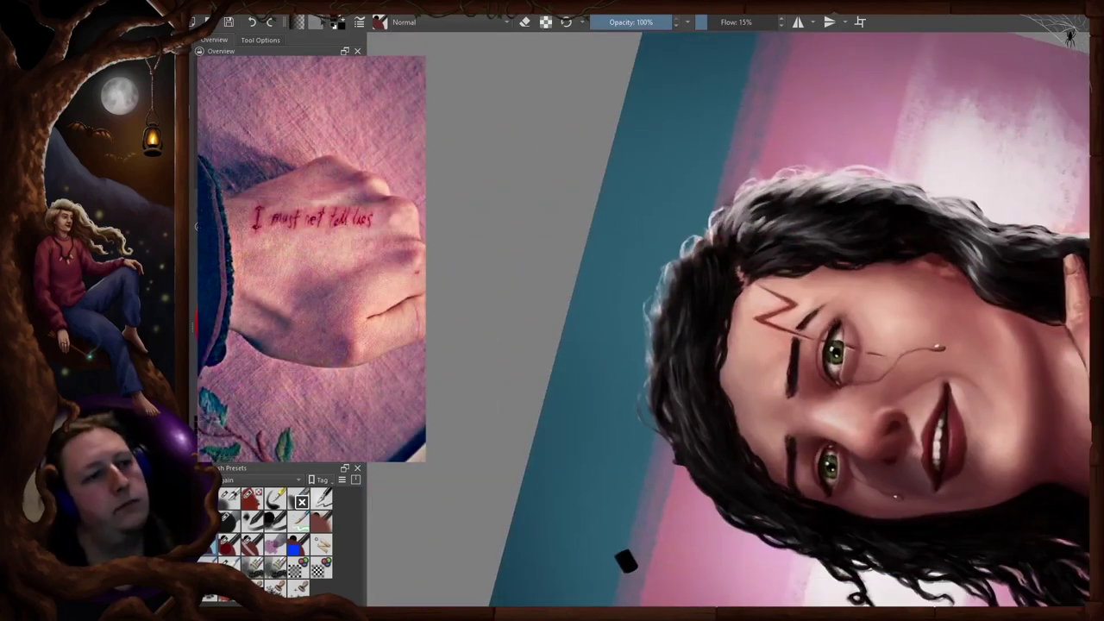
Refine the dark locks and pale flyaway strands along the crown and parting at several canvas angles
key(ctrl+])
key(ctrl+])
key(ctrl+])
key(ctrl+])
key(ctrl+])
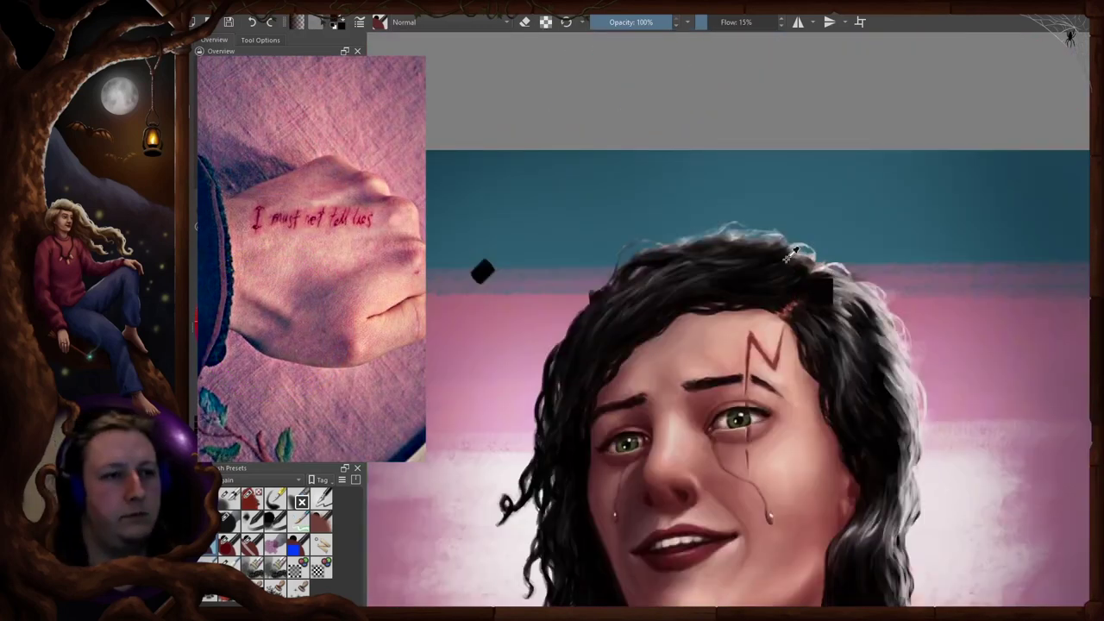
key(ctrl+[)
key(ctrl+[)
key(ctrl+[)
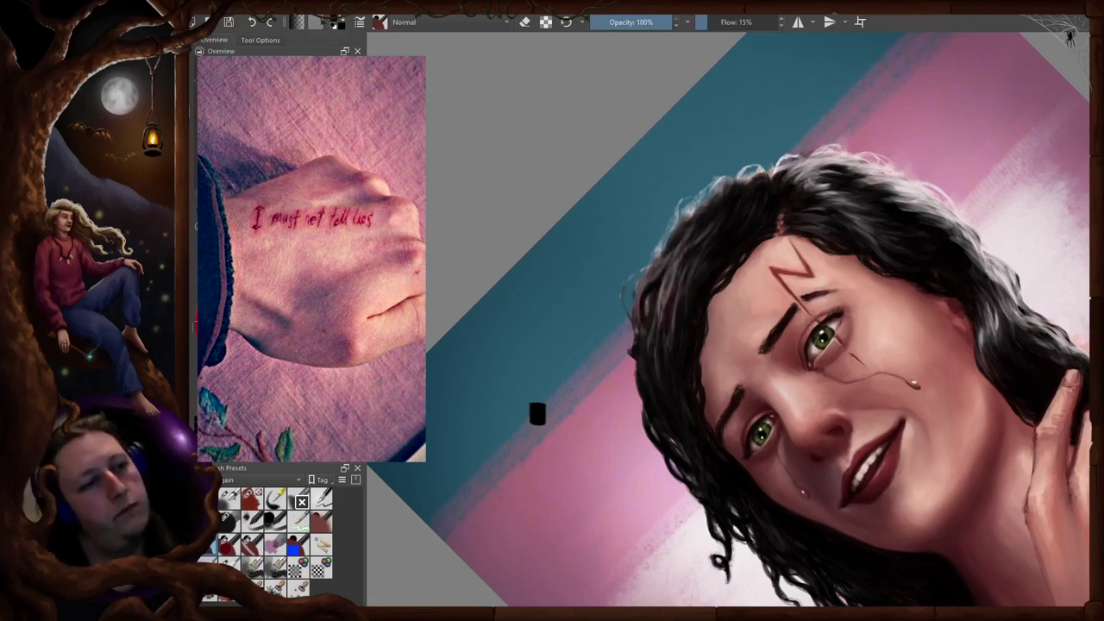
Sample a dark tone near the shaded cheek and touch up the curls on that side of the face
key(ctrl+])
key(ctrl+])
key(ctrl+])
key(ctrl+[)
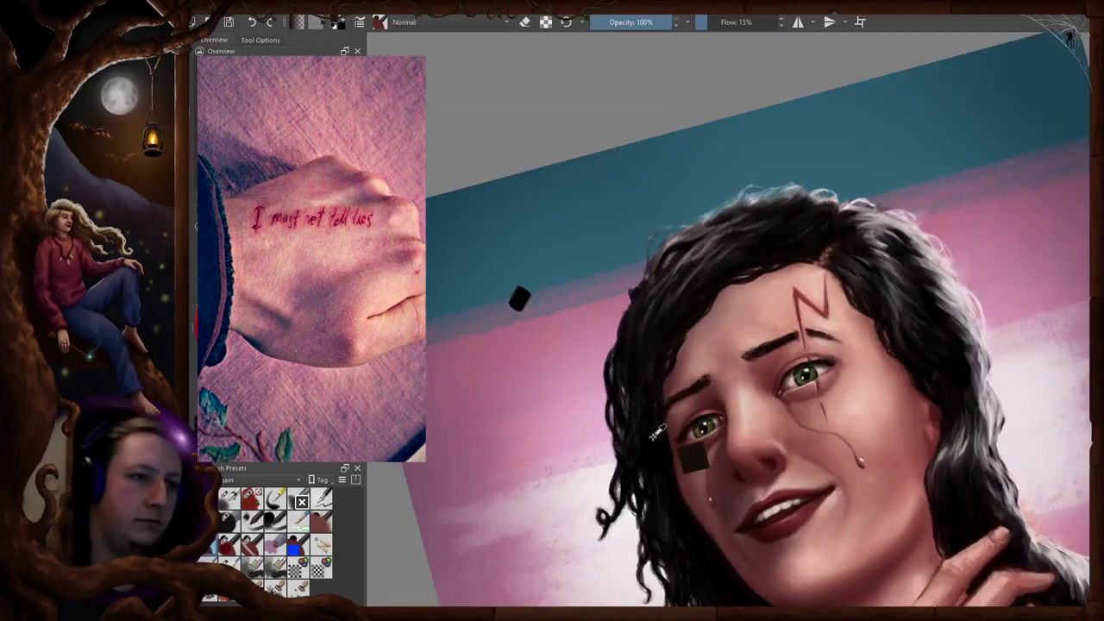
key(ctrl+])
key(2)
key(i)
key(i)
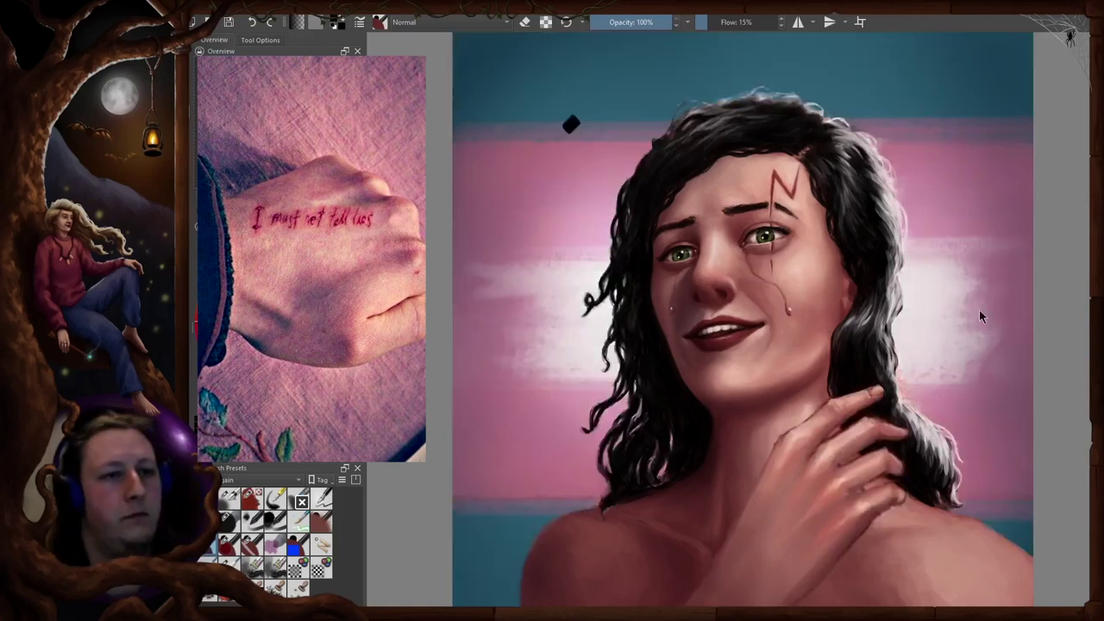
Refine the brightly lit outer hair edge beside the scarred cheek in both mirrored and normal views
mouse_move(1040, 269)
mouse_down()
mouse_move(1010, 262)
mouse_move(1022, 282)
mouse_up()
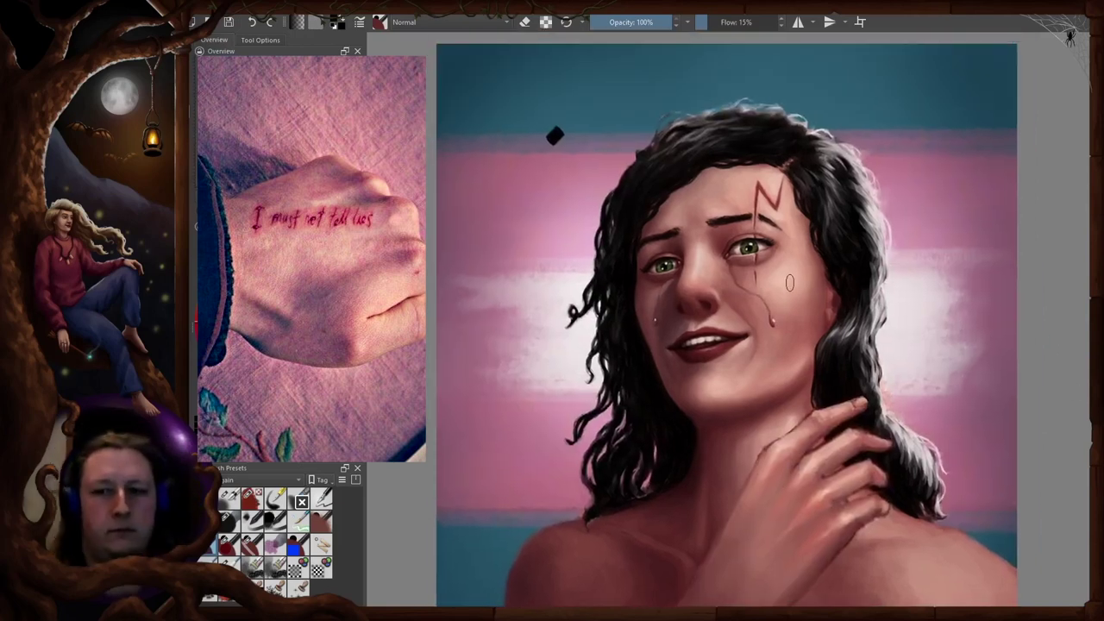
key(m)
drag(714, 327, 799, 345)
key(ctrl+[)
key(ctrl+plus)
key(ctrl+[)
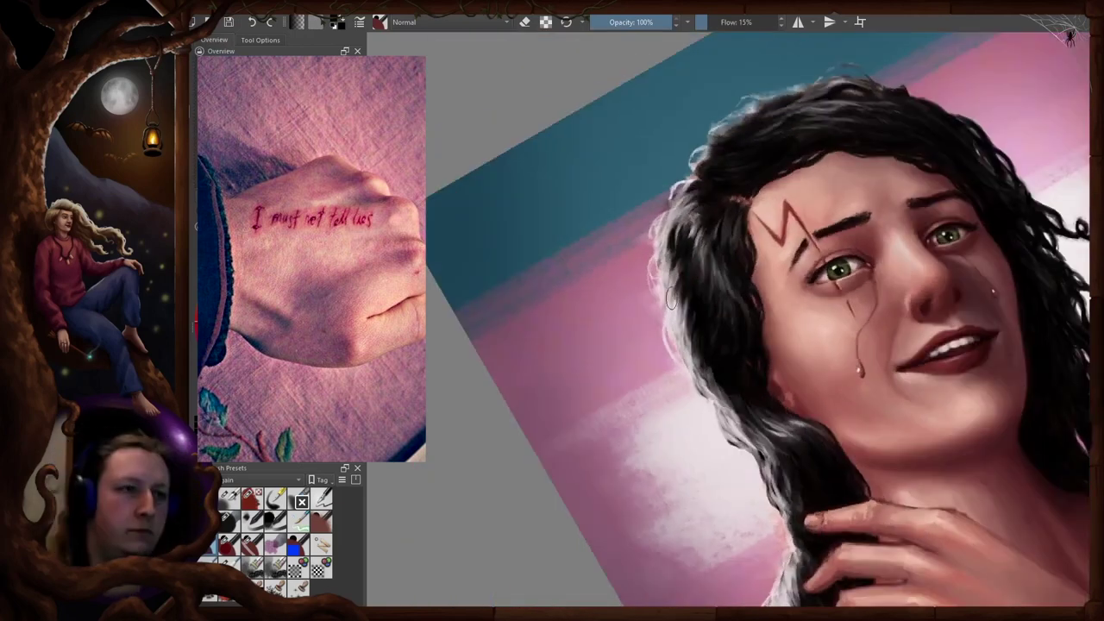
key(ctrl+])
key(m)
key(ctrl+])
key(ctrl+])
drag(813, 412, 851, 333)
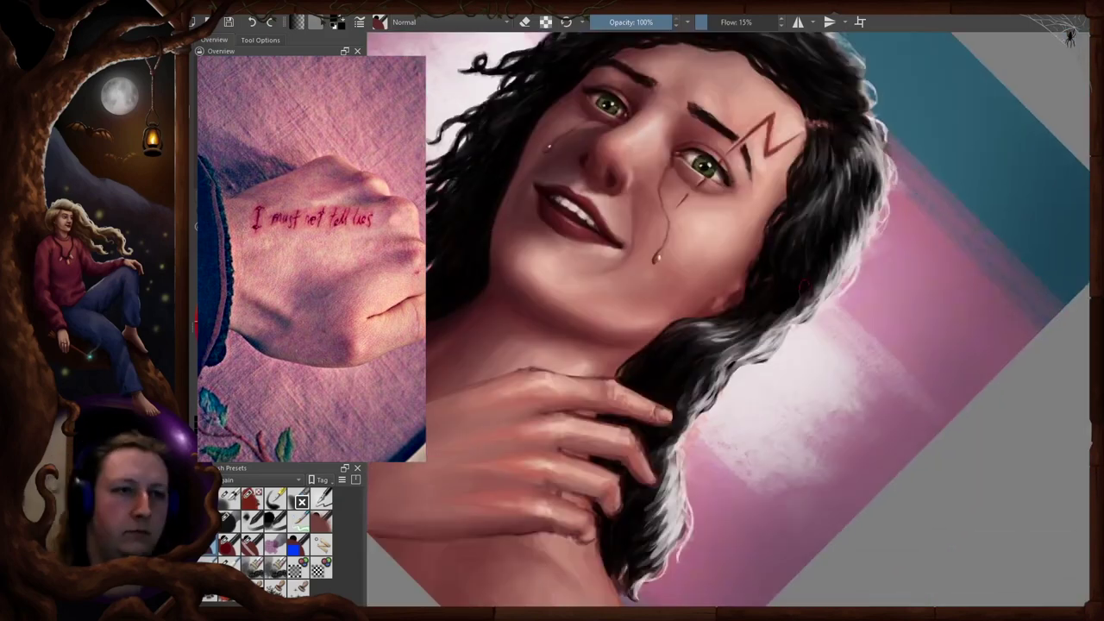
Rework the contrast of the lit locks beside the ear, sampling black for the shadows
key(ctrl+[)
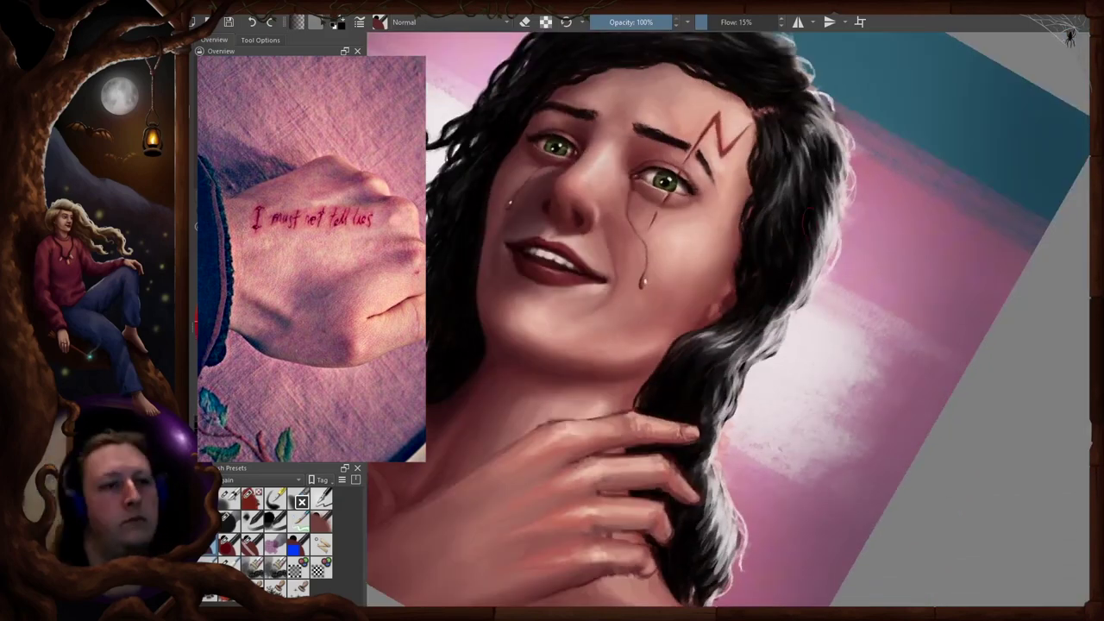
key(ctrl+[)
key(ctrl+[)
key(ctrl+[)
key(ctrl+[)
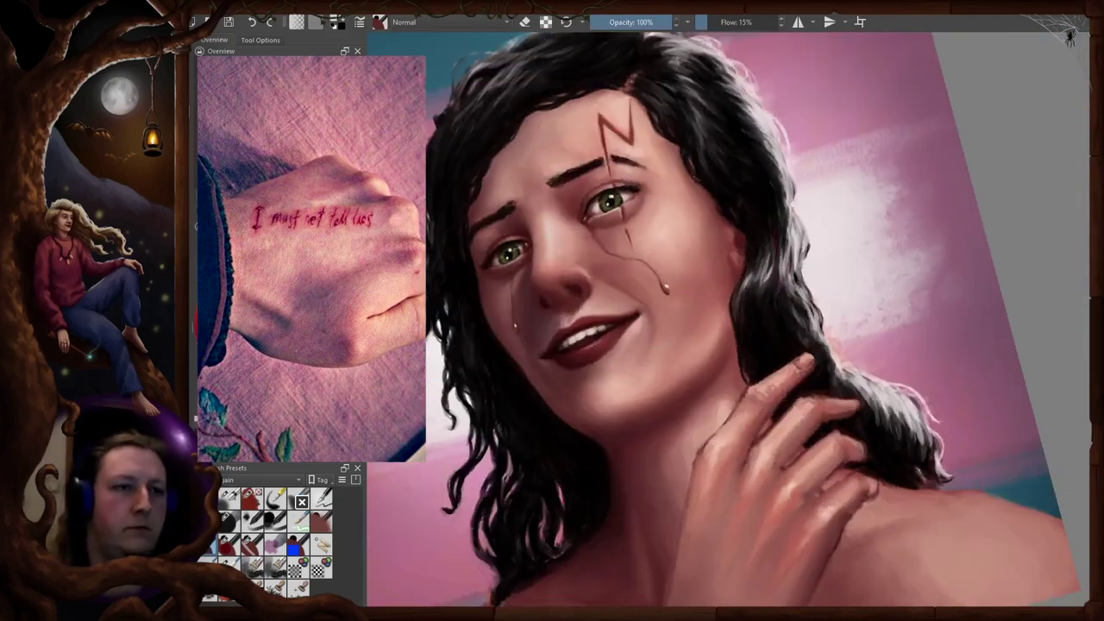
drag(396, 156, 476, 227)
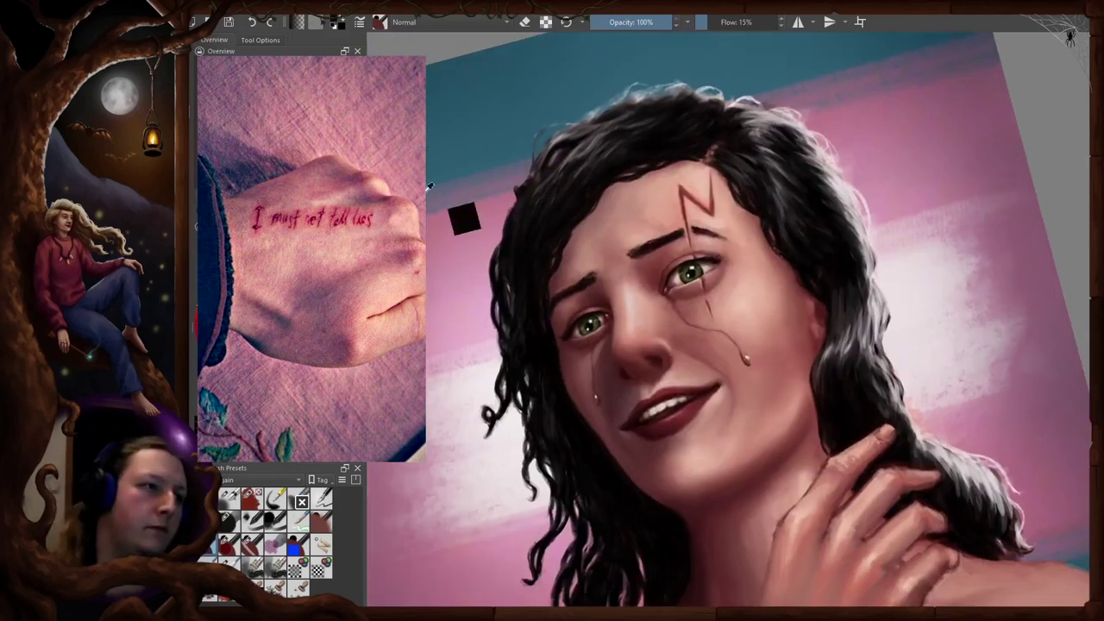
drag(838, 352, 809, 311)
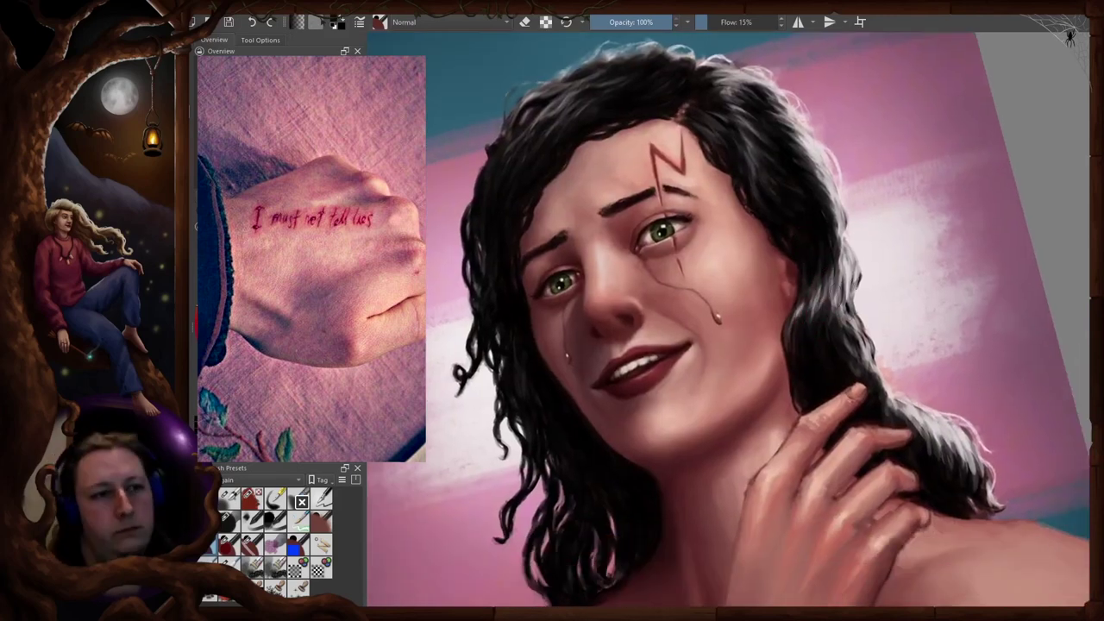
Hide the raised hand to expose the neck and lower hair, and mirror the view
key(ctrl+])
drag(840, 345, 806, 262)
key(Delete)
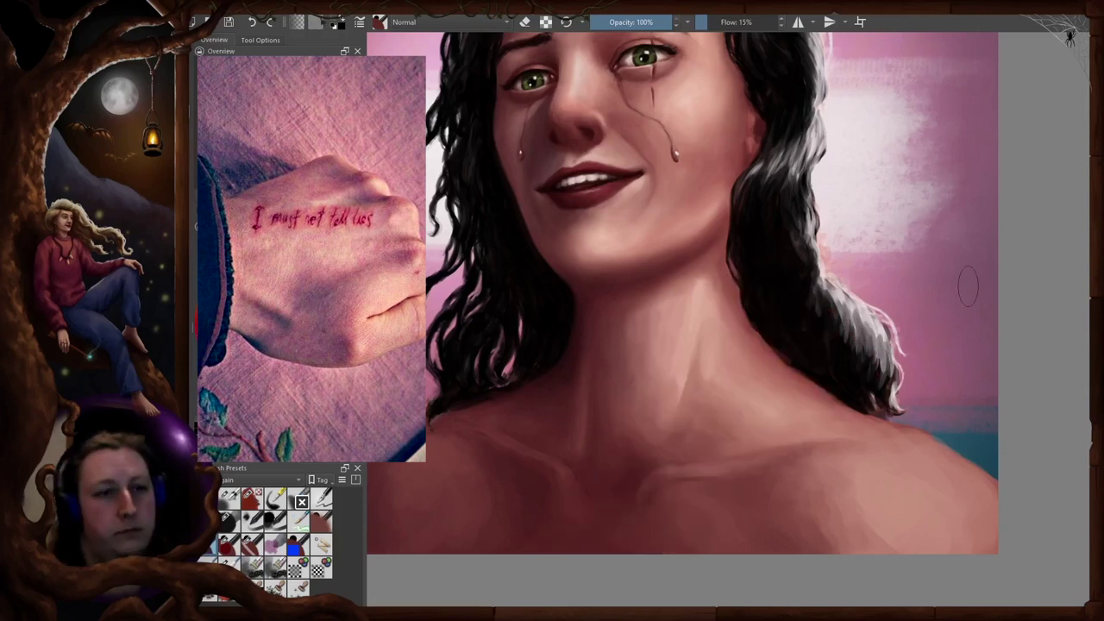
key(m)
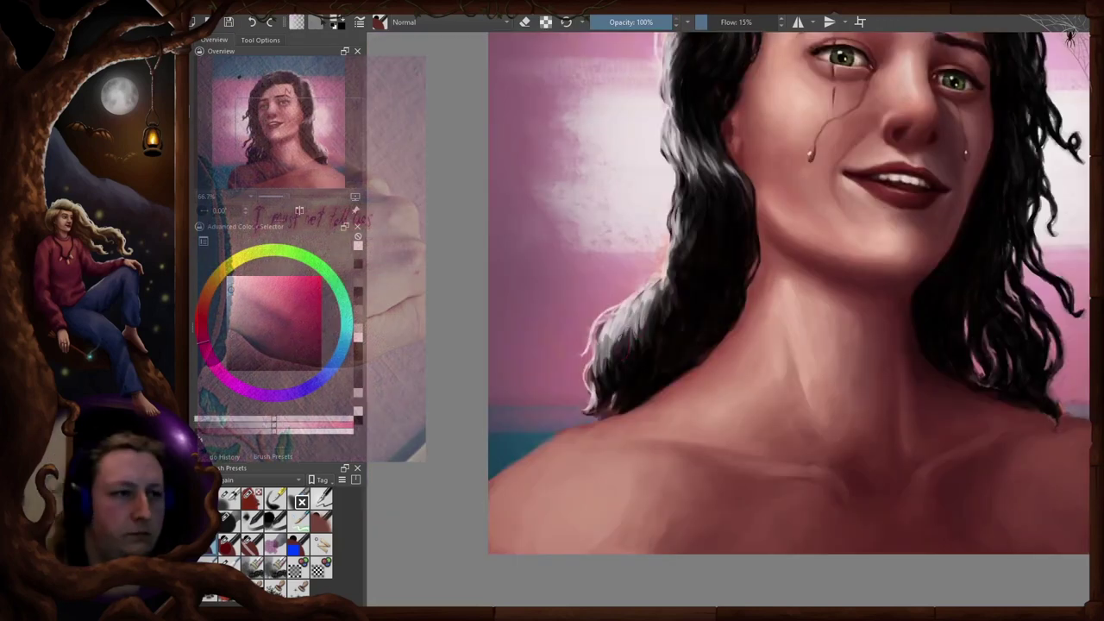
Sample light and dark hair tones and paint strands into the lit lower curls above the bright shoulder
drag(636, 309, 615, 369)
key(m)
ctrl+click(869, 347)
ctrl+click(872, 350)
ctrl+click(868, 332)
ctrl+click(852, 304)
key(6)
drag(872, 349, 862, 386)
ctrl+click(873, 330)
drag(837, 257, 835, 306)
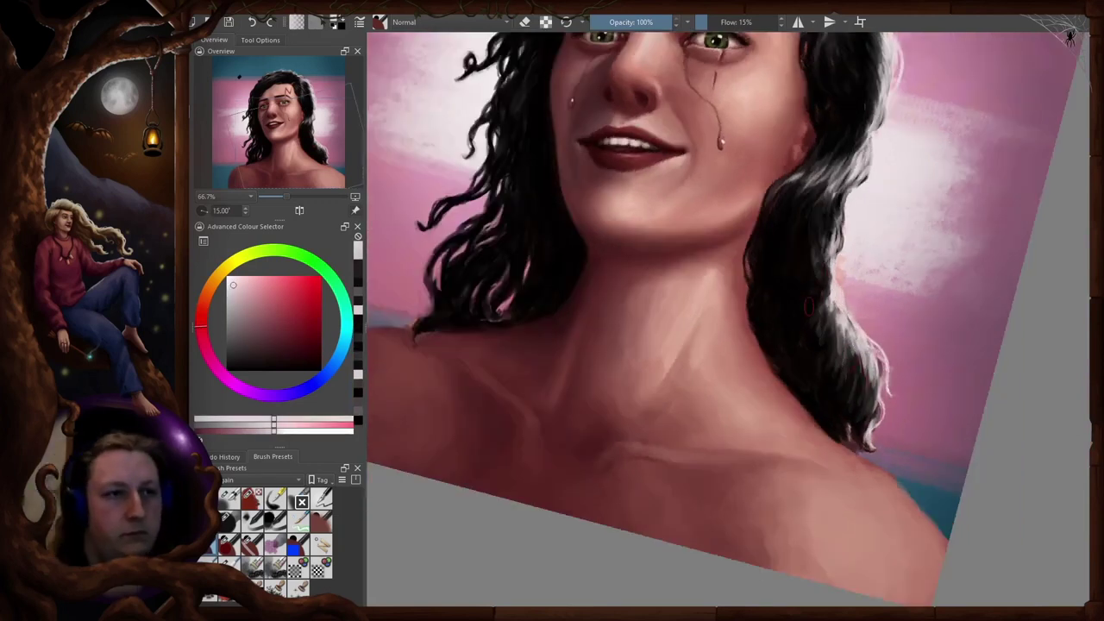
Deepen the shadowed inner part of the lit-side lower hair with a near-black tone in both view orientations
key(5)
key(m)
ctrl+click(668, 334)
ctrl+click(680, 297)
key(m)
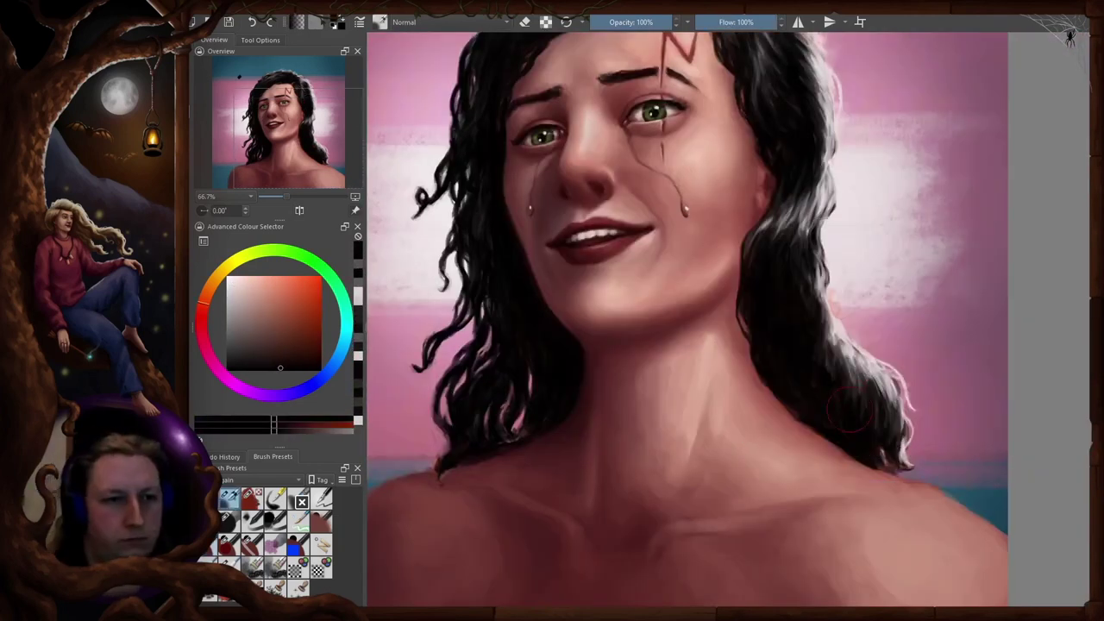
Blend the lock below the ear and the lower curls with repeatedly sampled hair tones
drag(811, 250, 805, 290)
ctrl+click(830, 262)
drag(805, 246, 795, 276)
ctrl+click(809, 272)
ctrl+click(815, 293)
ctrl+click(832, 332)
ctrl+click(843, 352)
ctrl+click(830, 349)
drag(819, 329, 830, 370)
ctrl+click(803, 274)
key(4)
key(m)
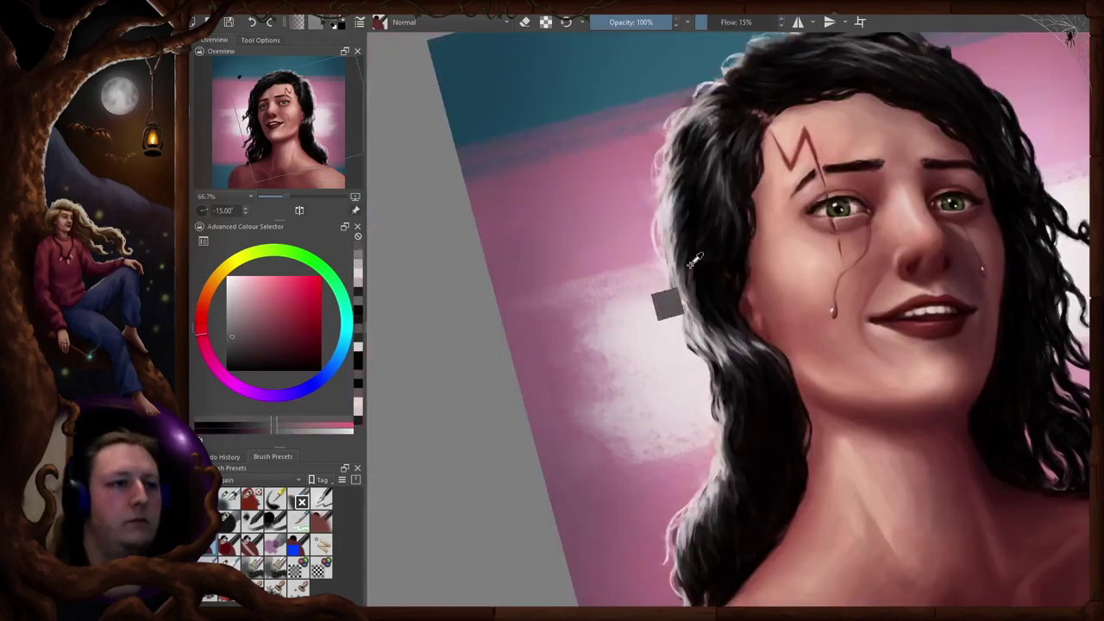
Paint sampled grey tones into the outer lit hair beside the bright cheek, checking it mirrored and rotated
key(6)
ctrl+click(707, 305)
key(m)
key(6)
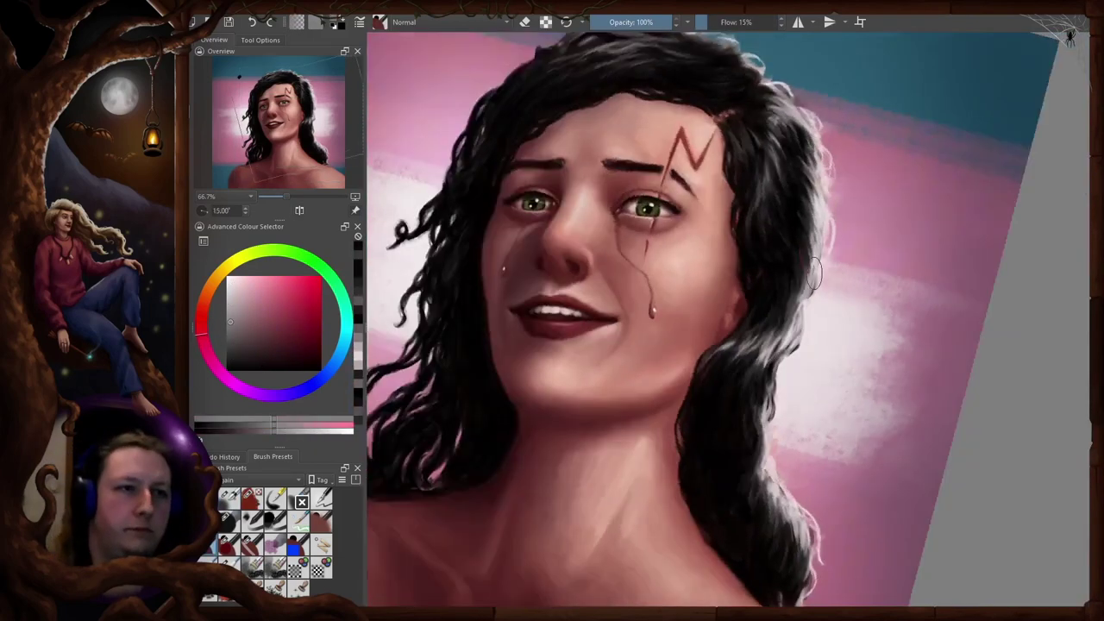
key(6)
drag(829, 244, 819, 307)
ctrl+click(797, 302)
key(5)
scroll(813, 290, down, 2)
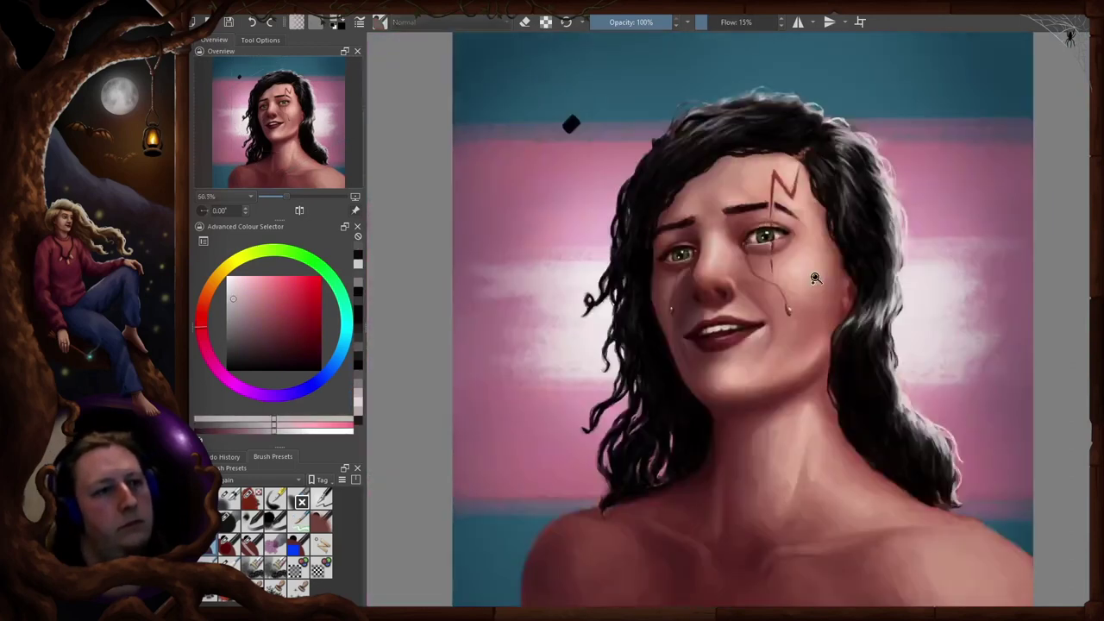
Rotate the canvas to 45° and 30° and add sampled dark and grey strands to the locks beside the scar
key(6)
key(6)
scroll(813, 290, up, 2)
key(6)
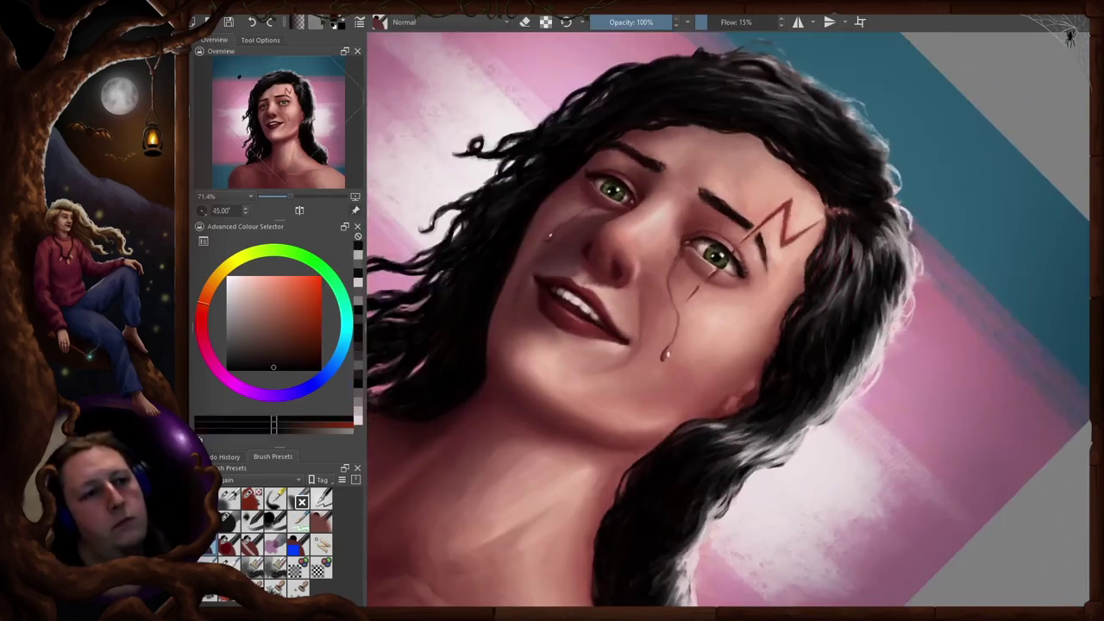
ctrl+click(838, 293)
key(5)
key(6)
key(6)
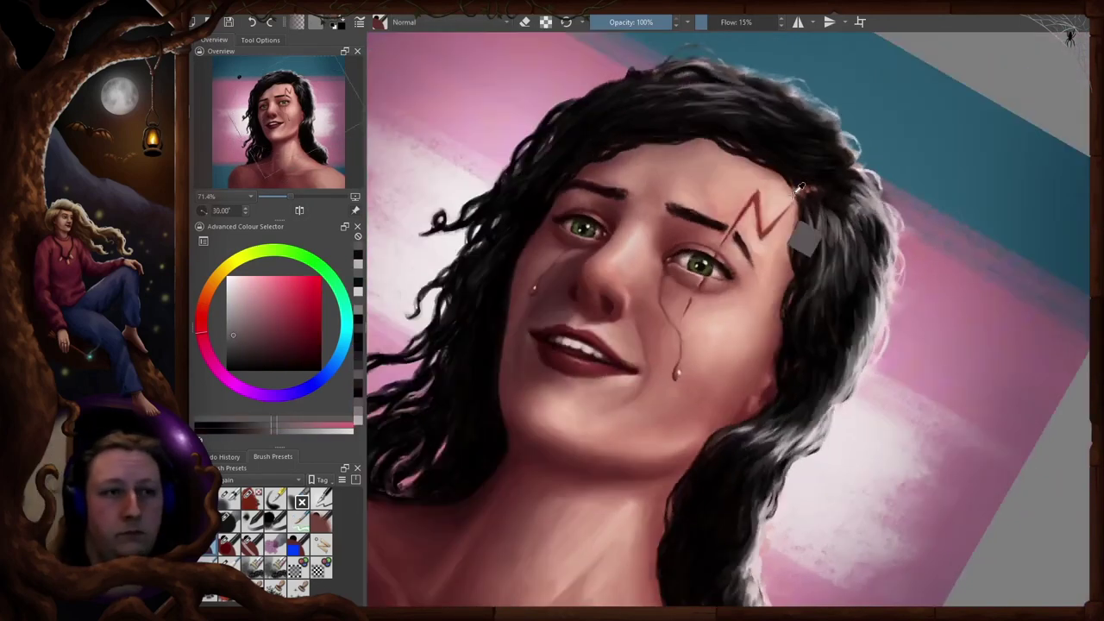
ctrl+click(783, 211)
ctrl+click(790, 225)
drag(810, 250, 804, 312)
Sample hair and highlight tones and paint fine grey strands into the dark hair above the parting
key(6)
key(6)
ctrl+click(802, 323)
ctrl+click(838, 304)
ctrl+click(850, 278)
drag(835, 274, 854, 260)
key(6)
key(6)
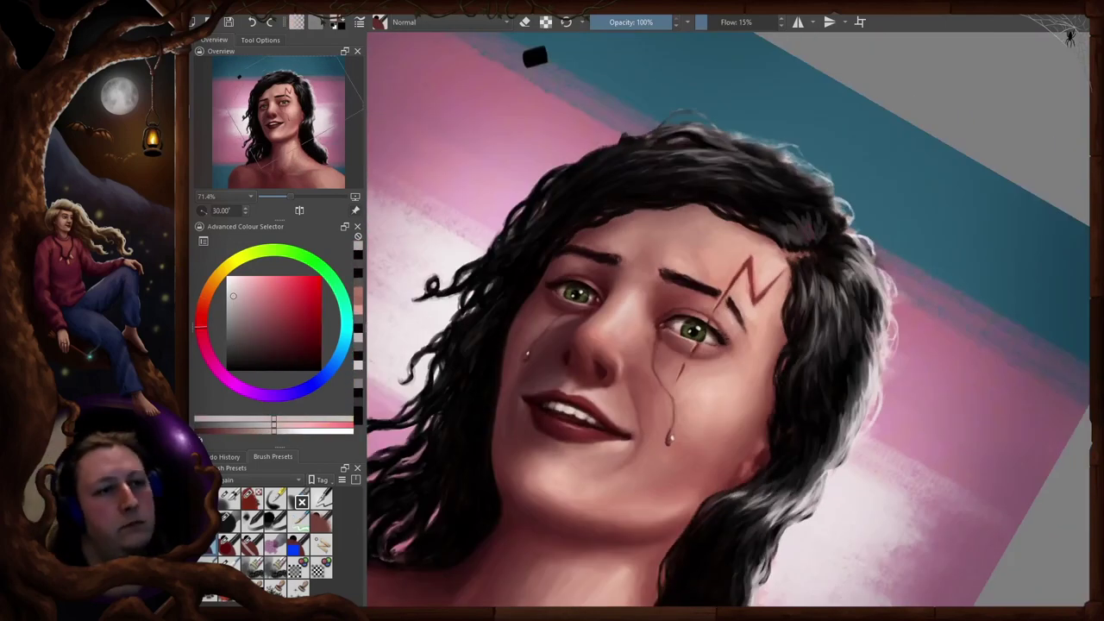
key(6)
key(6)
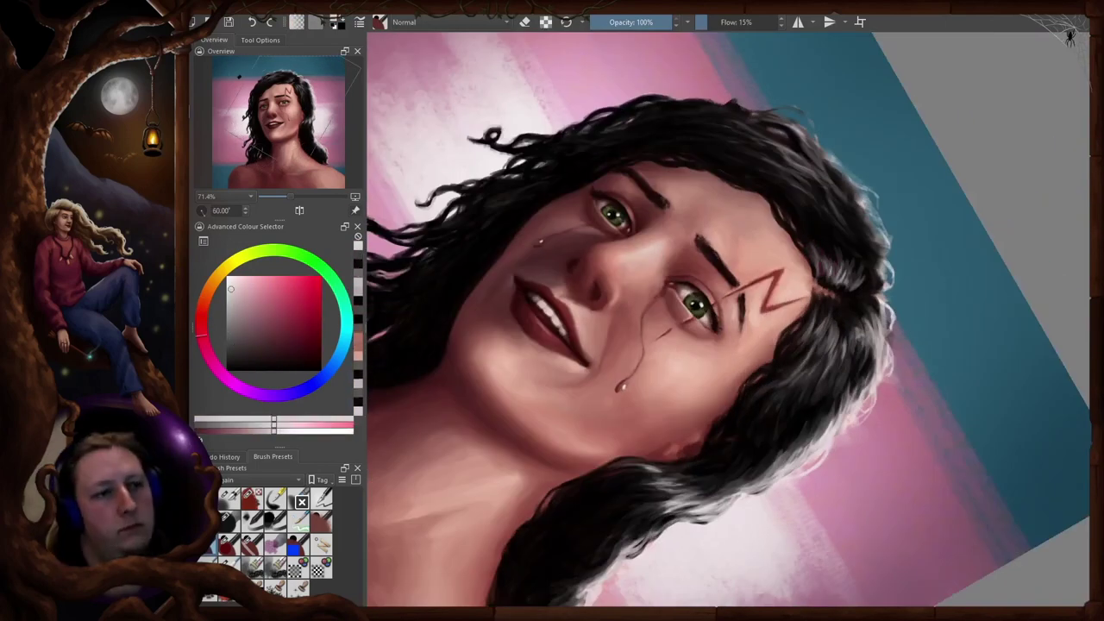
Mirror the canvas and extend the grey strands across the fringe and crown using sampled dark greys
key(m)
key(4)
key(4)
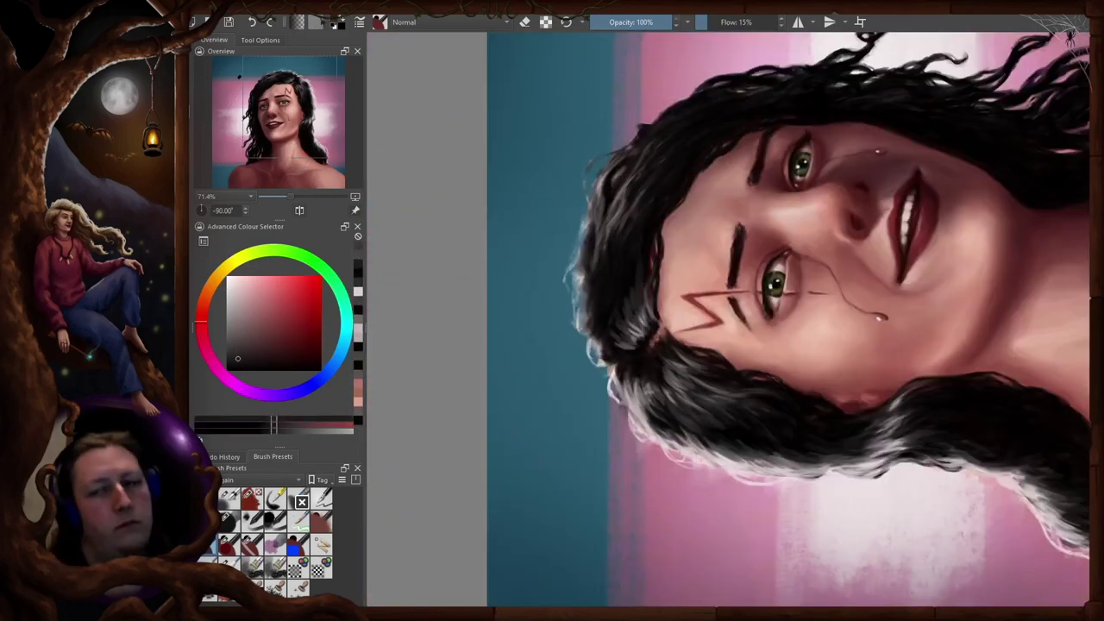
ctrl+click(619, 271)
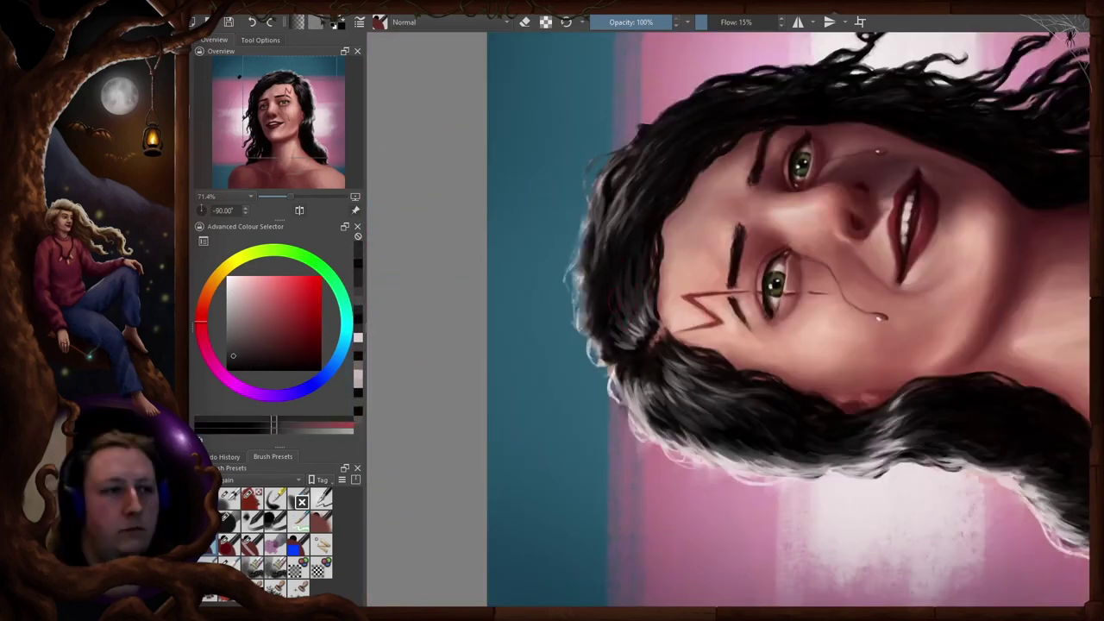
key(ctrl+bracketright)
ctrl+click(650, 229)
key(ctrl+bracketright)
key(ctrl+bracketright)
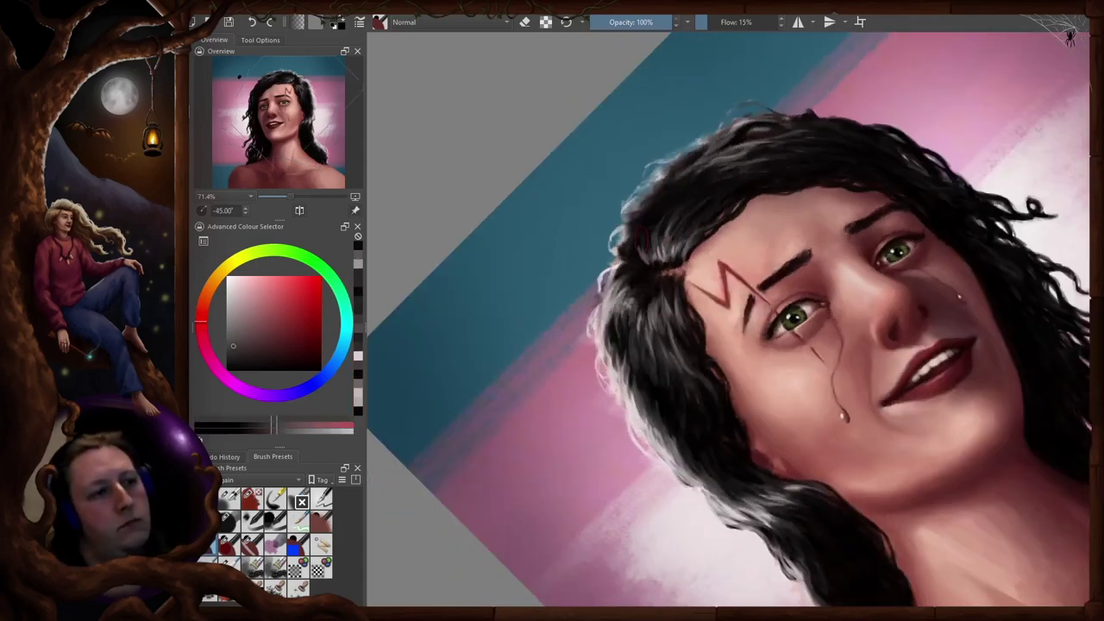
Sample a mid grey and a light tone and refine the highlights on both sides of the parting
key(ctrl+bracketleft)
key(ctrl+bracketleft)
ctrl+click(635, 347)
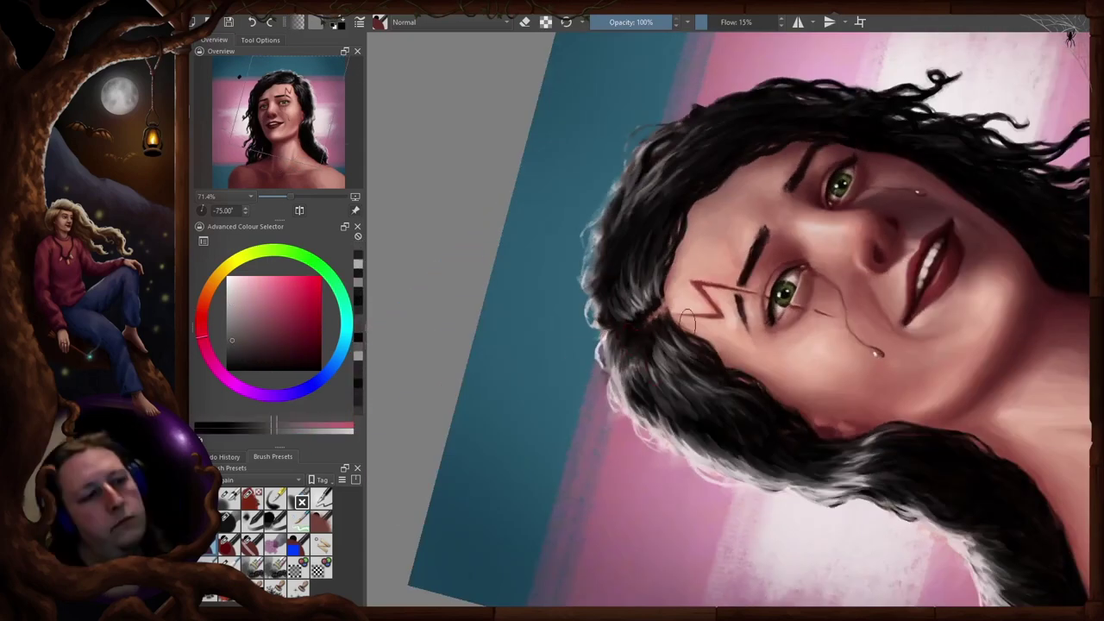
key(ctrl+bracketright)
key(ctrl+bracketright)
key(ctrl+bracketright)
ctrl+click(604, 369)
key(ctrl+bracketright)
key(ctrl+bracketright)
key(ctrl+bracketright)
key(ctrl+bracketright)
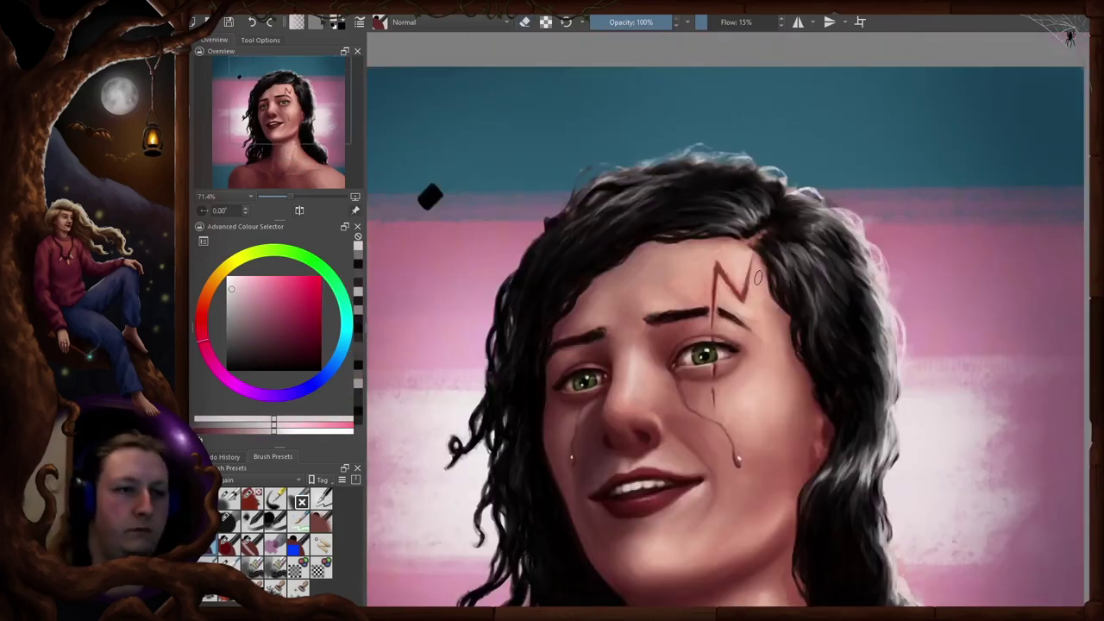
Show the hand again and review the whole portrait at several rotations
scroll(849, 287, down, 2)
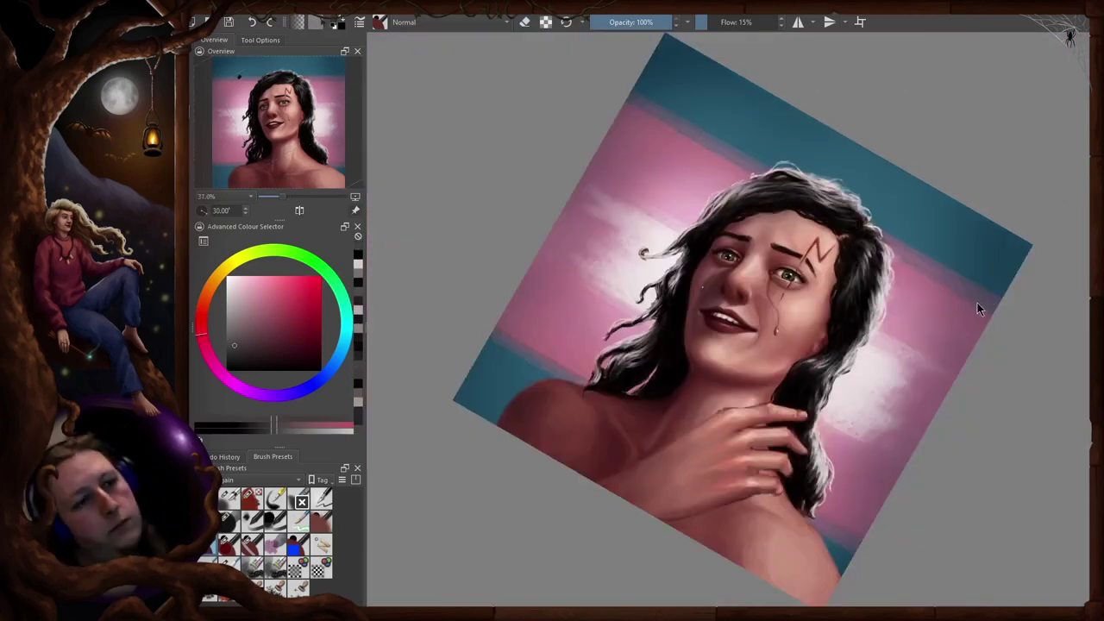
key(ctrl+bracketleft)
key(ctrl+bracketleft)
key(ctrl+bracketleft)
key(ctrl+bracketleft)
key(ctrl+bracketleft)
key(ctrl+bracketleft)
scroll(689, 250, up, 2)
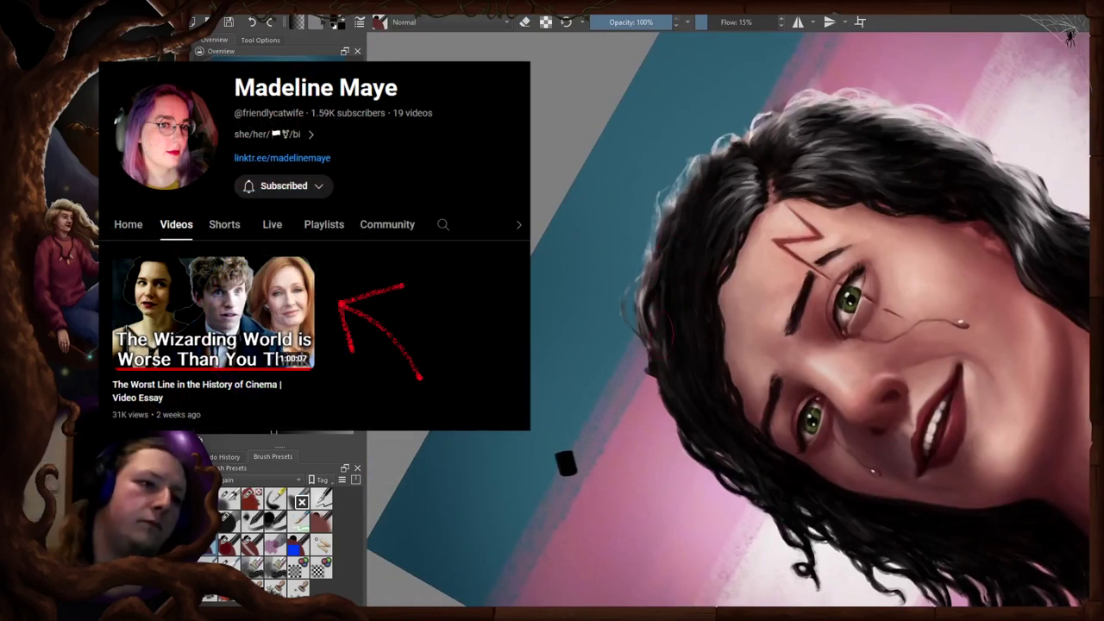
Touch up the crown and fringe strands above the forehead in normal and mirrored views
key(ctrl+bracketleft)
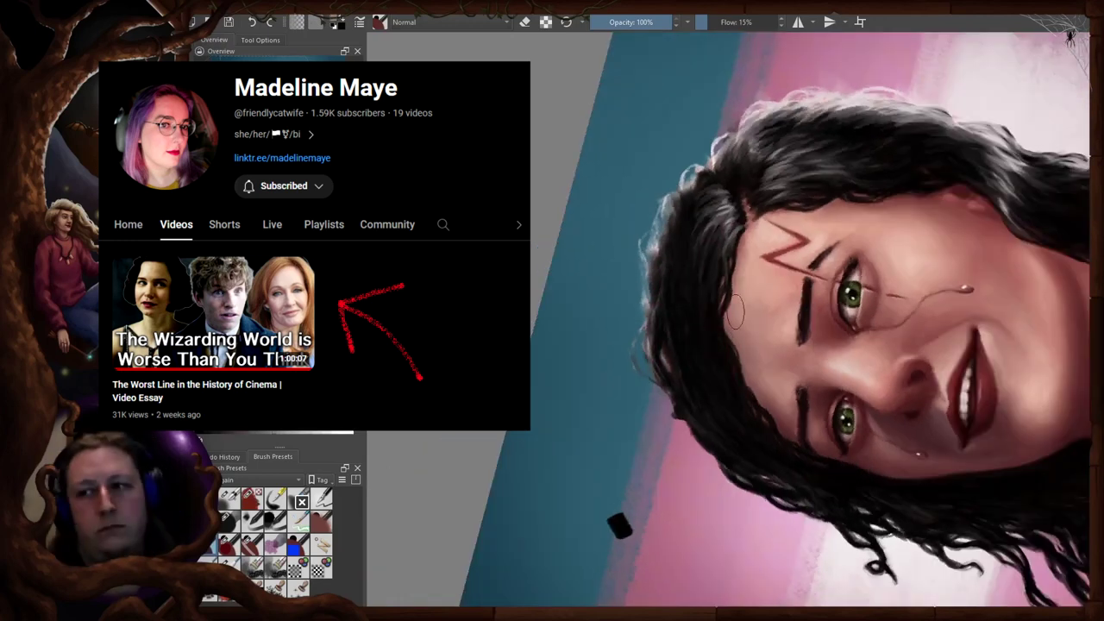
key(ctrl+bracketright)
key(5)
key(m)
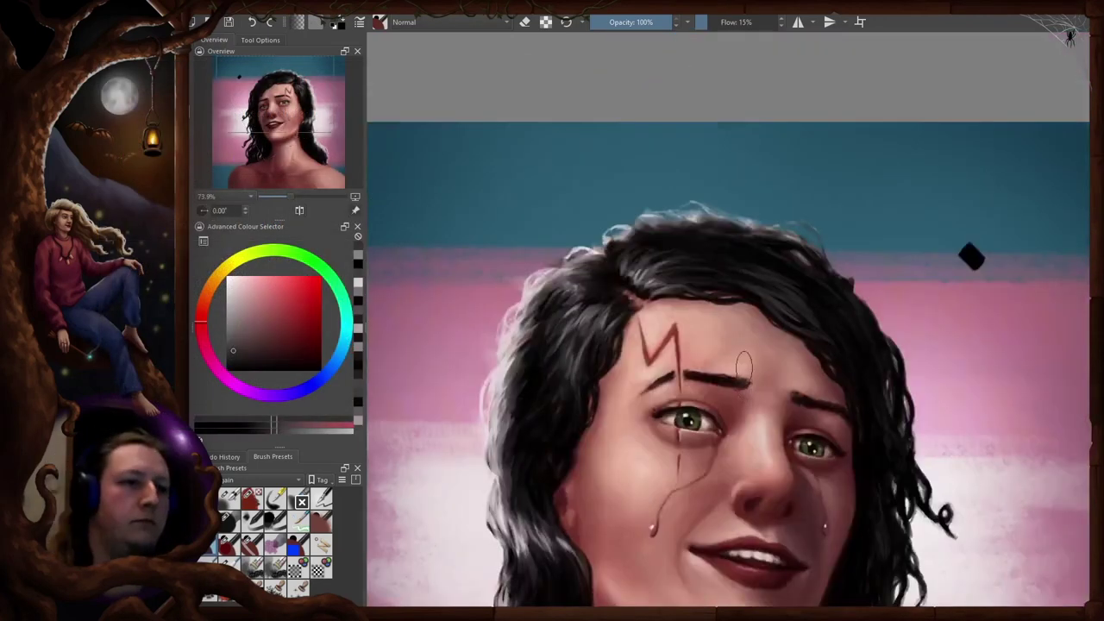
key(ctrl+bracketright)
key(ctrl+bracketright)
Sample a hair tone and refine the top locks beside the parting while rotating and mirroring the canvas
key(ctrl+bracketright)
key(ctrl+bracketright)
key(ctrl+bracketright)
ctrl+click(769, 337)
key(ctrl+bracketleft)
drag(788, 336, 799, 379)
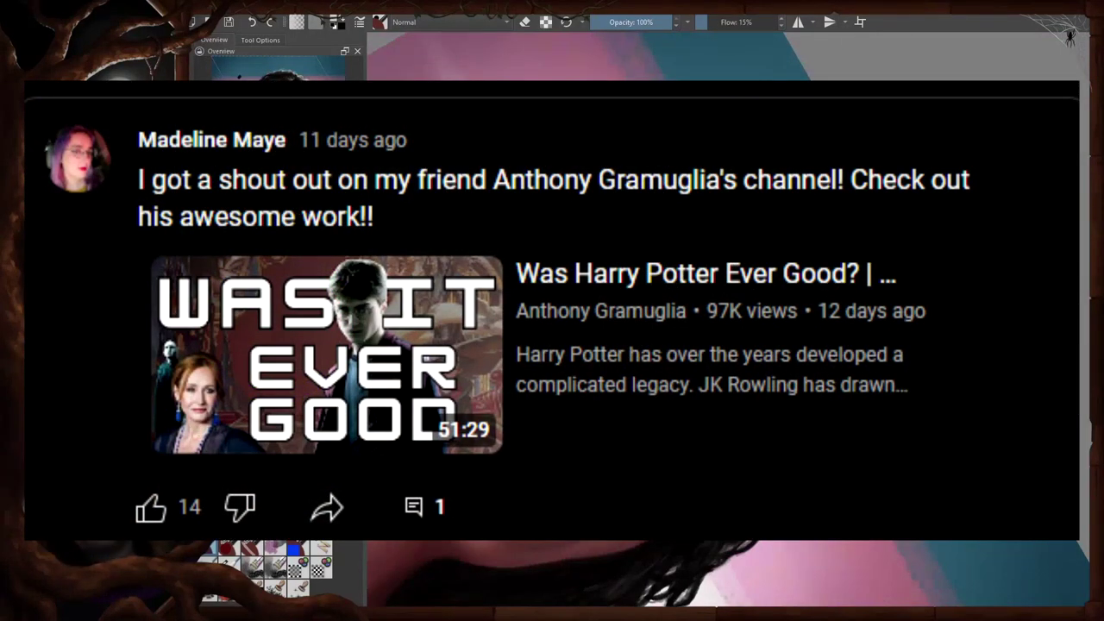
key(ctrl+bracketright)
key(m)
key(ctrl+bracketleft)
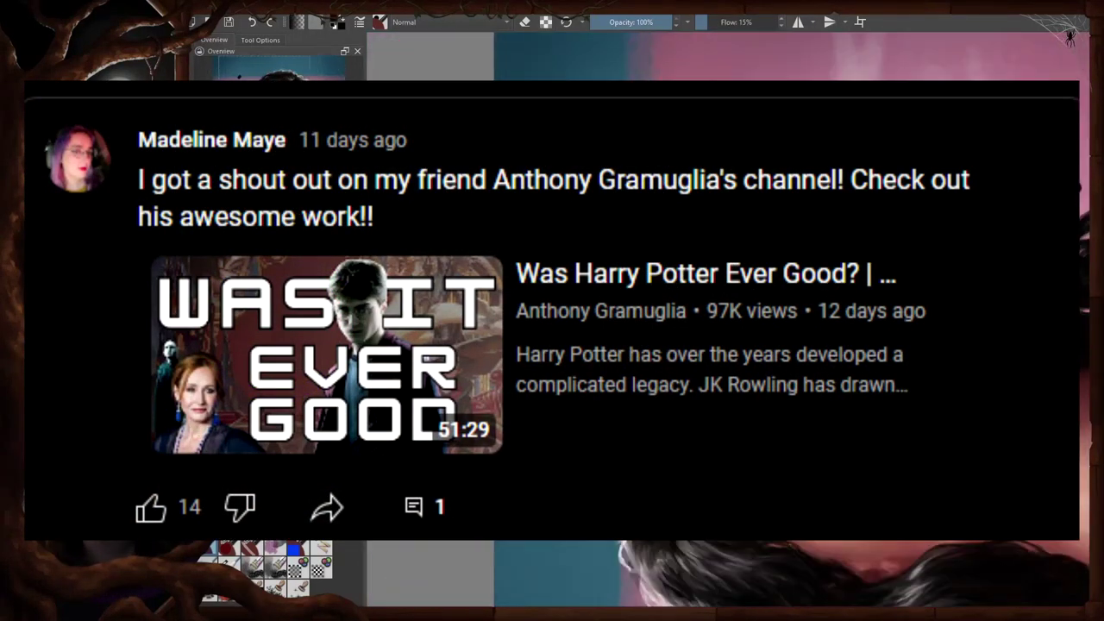
key(ctrl+bracketright)
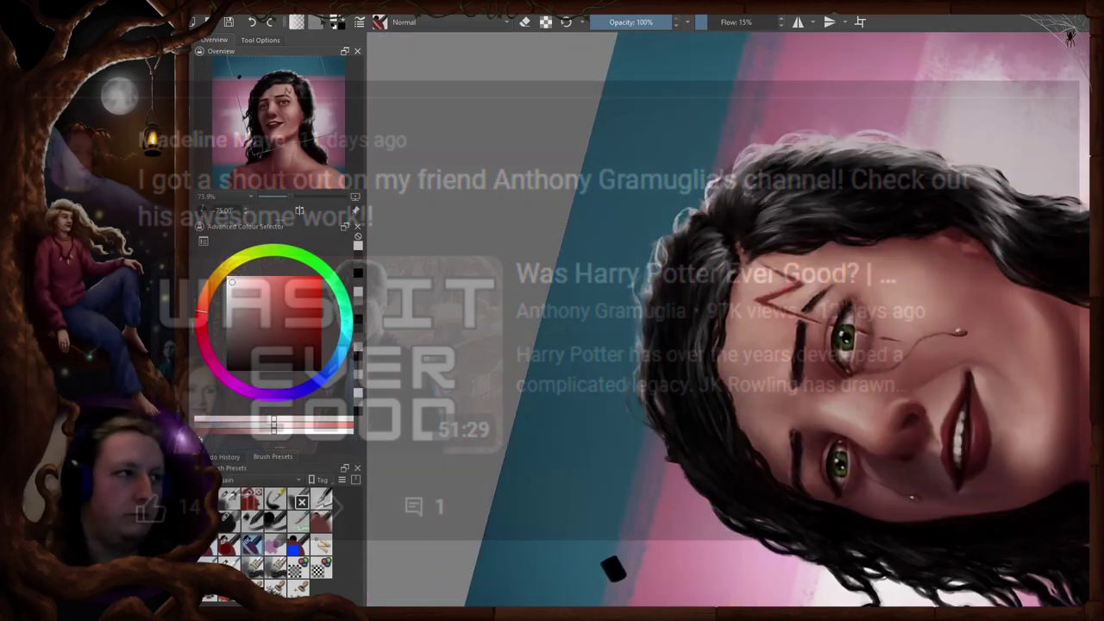
Paint additional strands along the crown and the top of the hair above the forehead in rotated and upright views
drag(662, 240, 650, 267)
key(5)
mouse_move(795, 223)
mouse_down()
mouse_move(821, 237)
mouse_move(774, 225)
mouse_up()
drag(822, 245, 842, 267)
key(ctrl+bracketleft)
key(ctrl+bracketleft)
key(ctrl+bracketleft)
mouse_move(738, 203)
mouse_down()
mouse_move(786, 229)
mouse_move(813, 278)
mouse_move(753, 290)
mouse_move(724, 328)
mouse_up()
Check the top of the hair mirrored and rotated, and add a strand across the crown beside the parting
key(m)
key(ctrl+bracketleft)
key(ctrl+bracketleft)
key(ctrl+bracketleft)
key(ctrl+bracketleft)
key(ctrl+bracketleft)
key(m)
key(m)
key(5)
key(ctrl+bracketleft)
mouse_move(778, 212)
mouse_down()
mouse_move(801, 205)
mouse_move(723, 219)
mouse_up()
Refine the swept locks around the parting with short strokes and sample a dark hair tone there
key(e)
key(e)
key(ctrl+bracketright)
key(ctrl+bracketright)
key(ctrl+bracketright)
key(m)
key(5)
right_click(589, 342)
right_click(589, 342)
drag(760, 250, 800, 209)
drag(809, 178, 829, 204)
ctrl+click(839, 240)
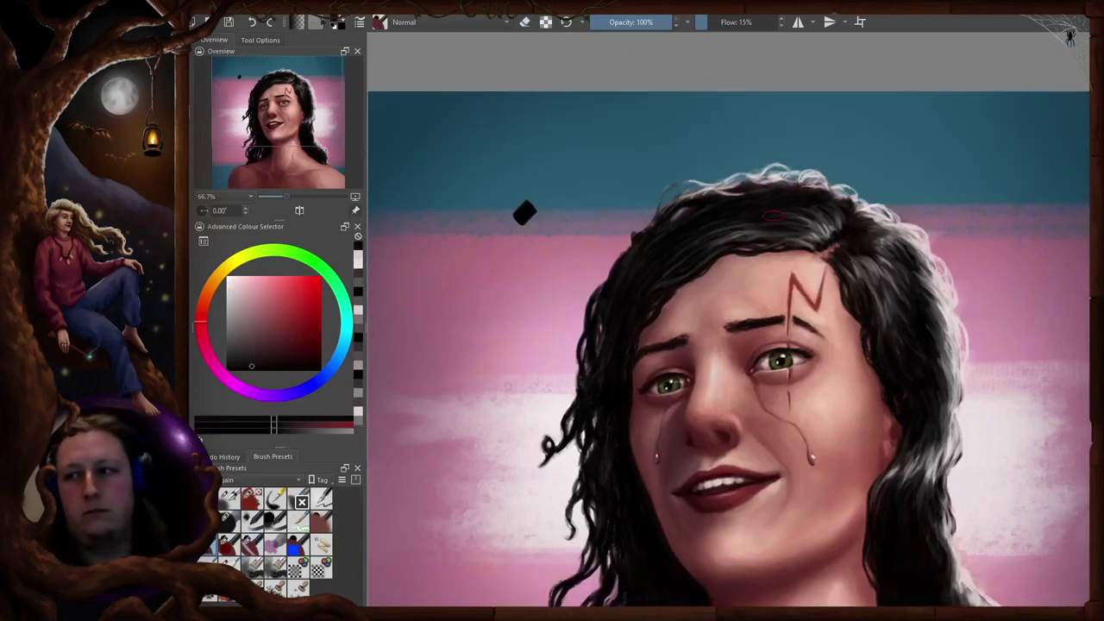
Sample a tone from the long lock beside the neck and paint strands down its length to the shoulder
key(2)
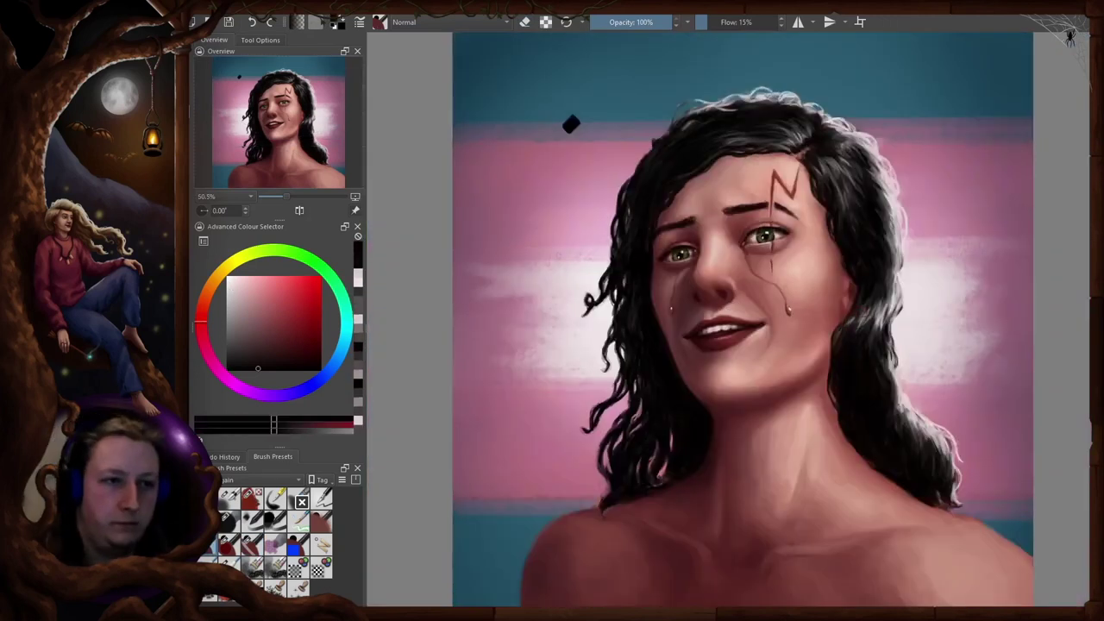
drag(839, 373, 797, 336)
right_click(818, 357)
right_click(544, 351)
right_click(544, 351)
right_click(796, 358)
right_click(797, 358)
ctrl+click(873, 369)
mouse_move(864, 376)
mouse_down()
mouse_move(871, 410)
mouse_move(884, 397)
mouse_move(889, 461)
mouse_up()
ctrl+click(885, 401)
Sample hair tones, paint a short strand with the canvas rotated, and pick the black from the swatch on the background
key(4)
key(4)
ctrl+click(570, 272)
mouse_move(612, 256)
mouse_down()
mouse_move(621, 275)
mouse_move(660, 268)
mouse_up()
key(4)
key(4)
key(4)
ctrl+click(587, 473)
ctrl+click(669, 283)
ctrl+click(587, 468)
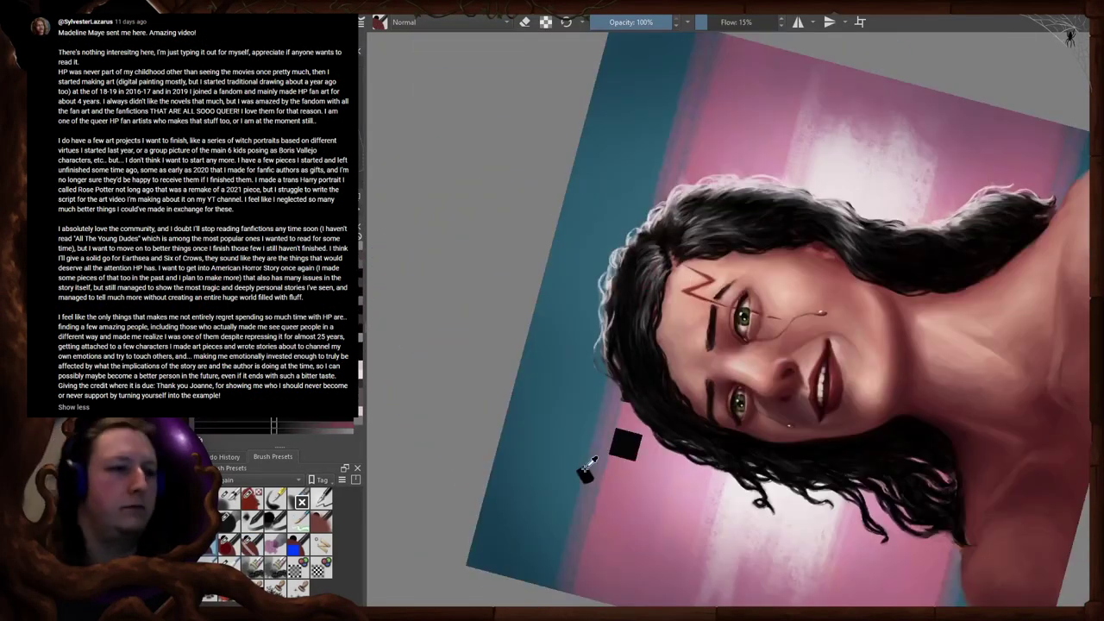
Paint along the outer edge of the long lit lock below the ear and sample a light tone from it
key(5)
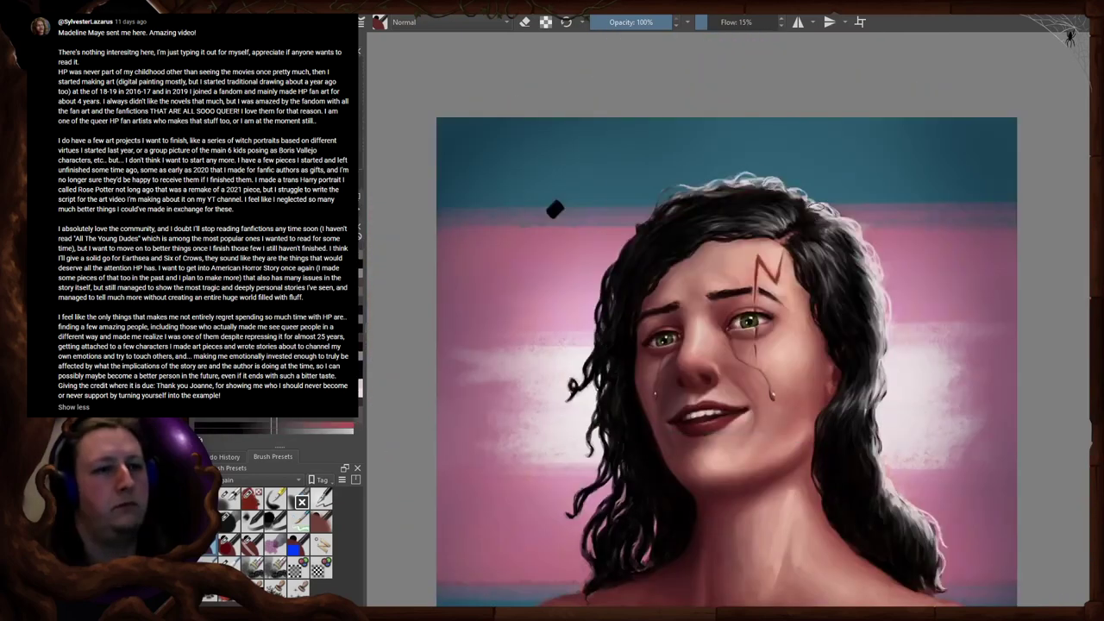
key(4)
key(6)
key(6)
drag(840, 526, 820, 352)
ctrl+click(832, 370)
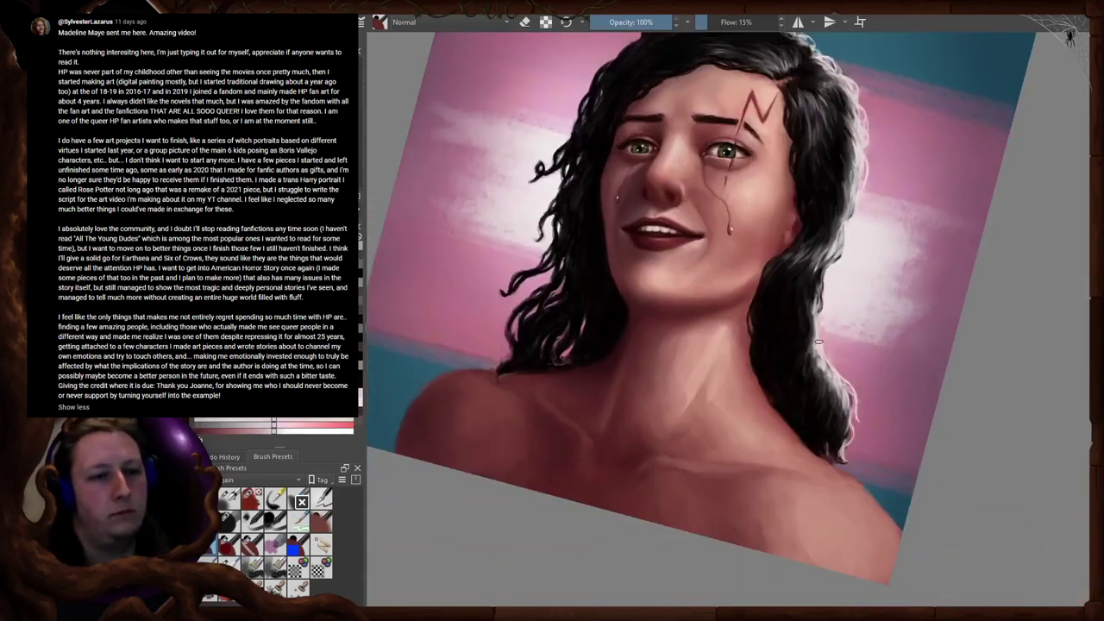
Review the portrait upright and mirrored, and toggle the hand's visibility on and off
key(4)
key(4)
key(4)
key(5)
key(m)
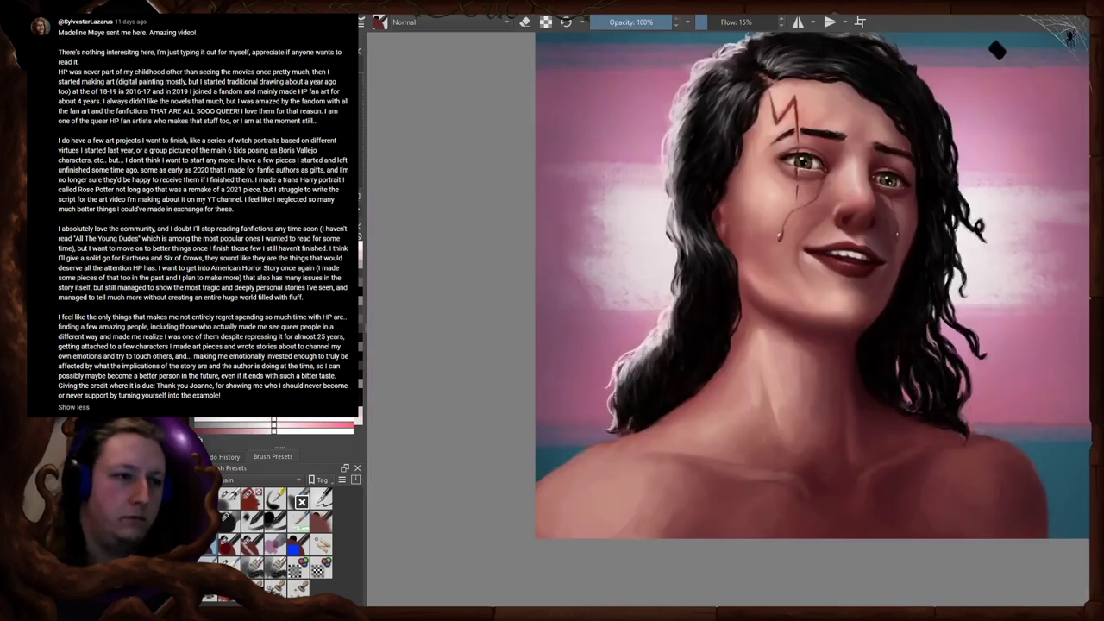
key(m)
ctrl+click(847, 372)
click(977, 298)
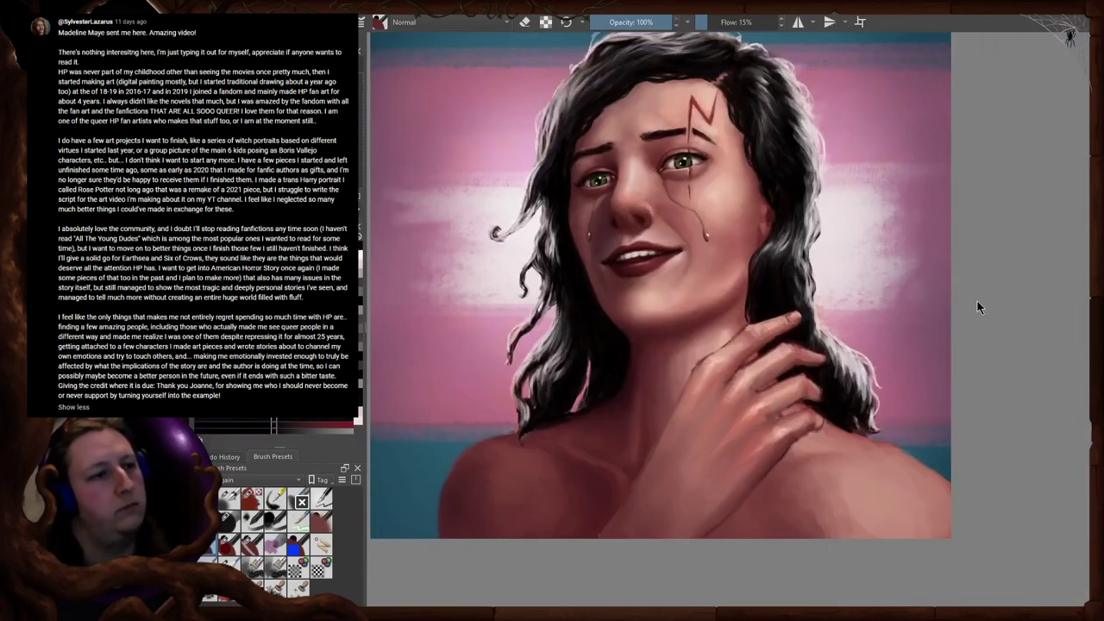
click(976, 298)
Refine the long lock on the lit side of the neck with sampled tones in rotated and upright views
drag(802, 267, 894, 388)
key(4)
key(4)
key(4)
ctrl+click(856, 171)
key(5)
right_click(757, 299)
key(6)
drag(903, 334, 908, 294)
ctrl+click(905, 259)
key(5)
Clean up the lower curls on the shadowed side of the hair using erasing and sampled tones
mouse_move(640, 318)
mouse_down()
mouse_move(645, 338)
mouse_move(634, 250)
mouse_up()
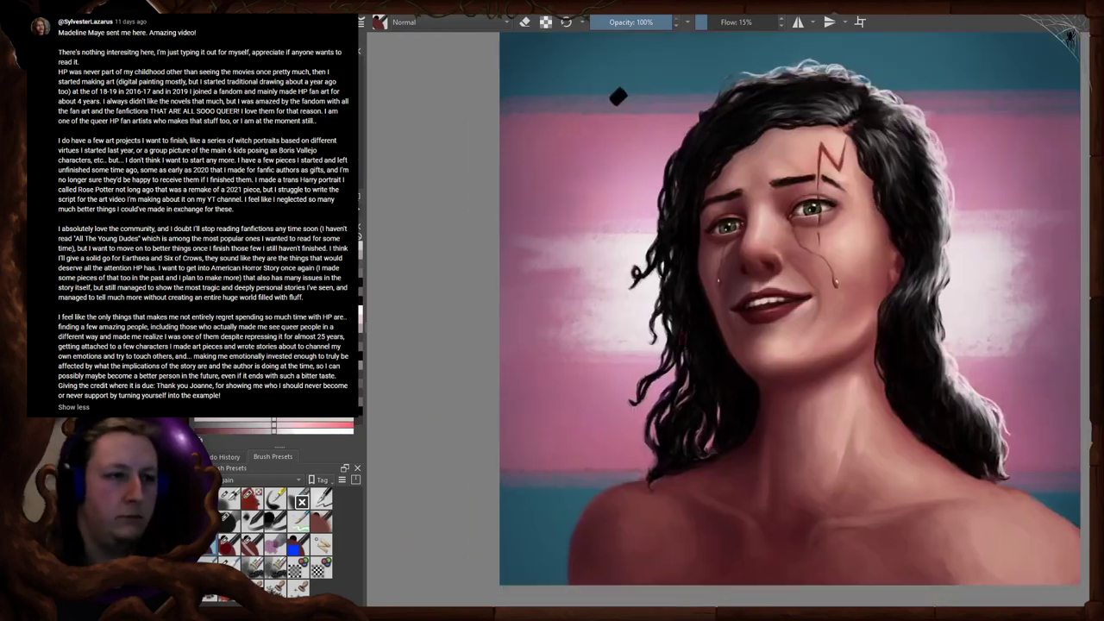
scroll(643, 345, up, 1)
key(e)
mouse_move(681, 491)
mouse_down()
mouse_move(717, 336)
mouse_move(685, 377)
mouse_up()
ctrl+click(688, 376)
ctrl+click(746, 331)
drag(761, 323, 744, 328)
key(4)
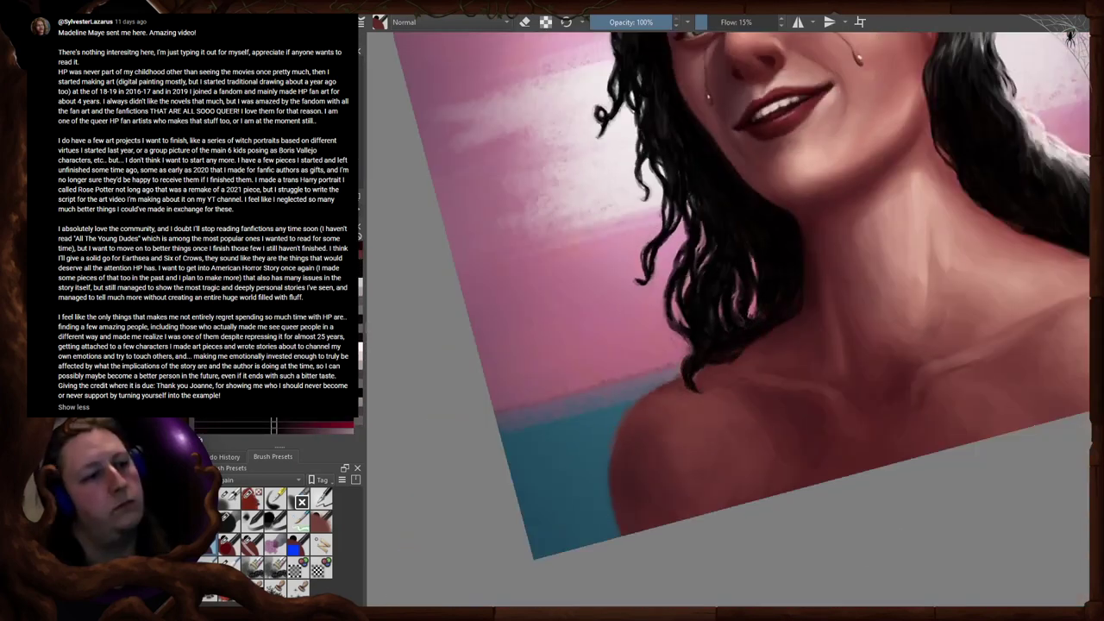
Sample the skin tone below the lowest curl and soften the shadowed shoulder with different brush presets, checking it mirrored
ctrl+click(713, 371)
click(228, 567)
mouse_move(704, 369)
mouse_down()
mouse_move(693, 384)
mouse_move(663, 345)
mouse_up()
click(229, 544)
key(5)
right_click(664, 346)
drag(603, 362, 634, 348)
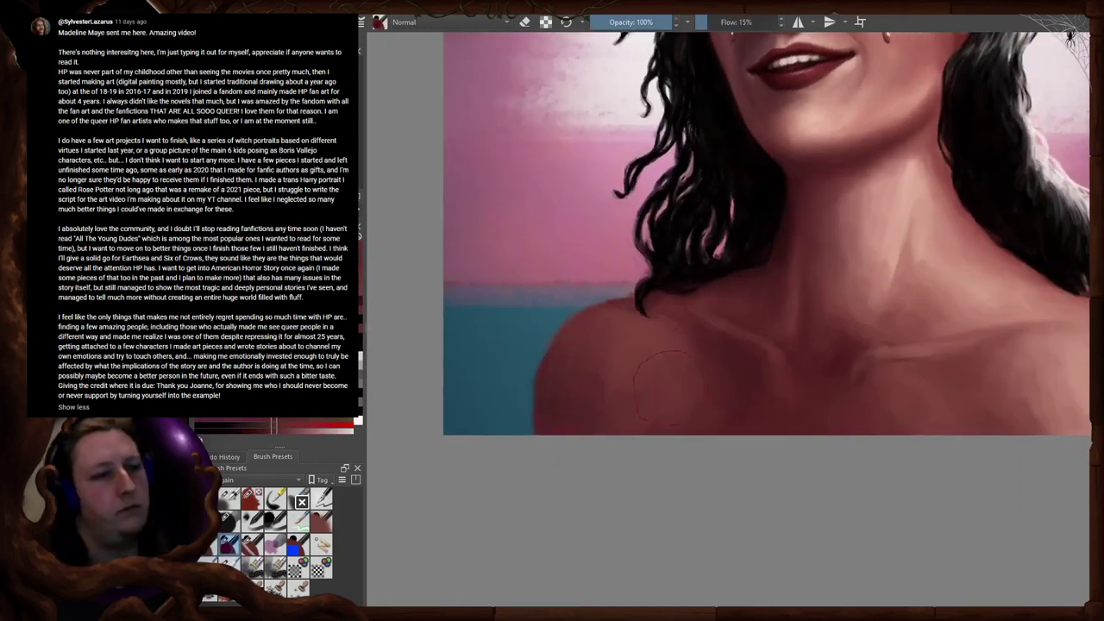
ctrl+click(674, 343)
drag(652, 341, 650, 349)
ctrl+click(644, 336)
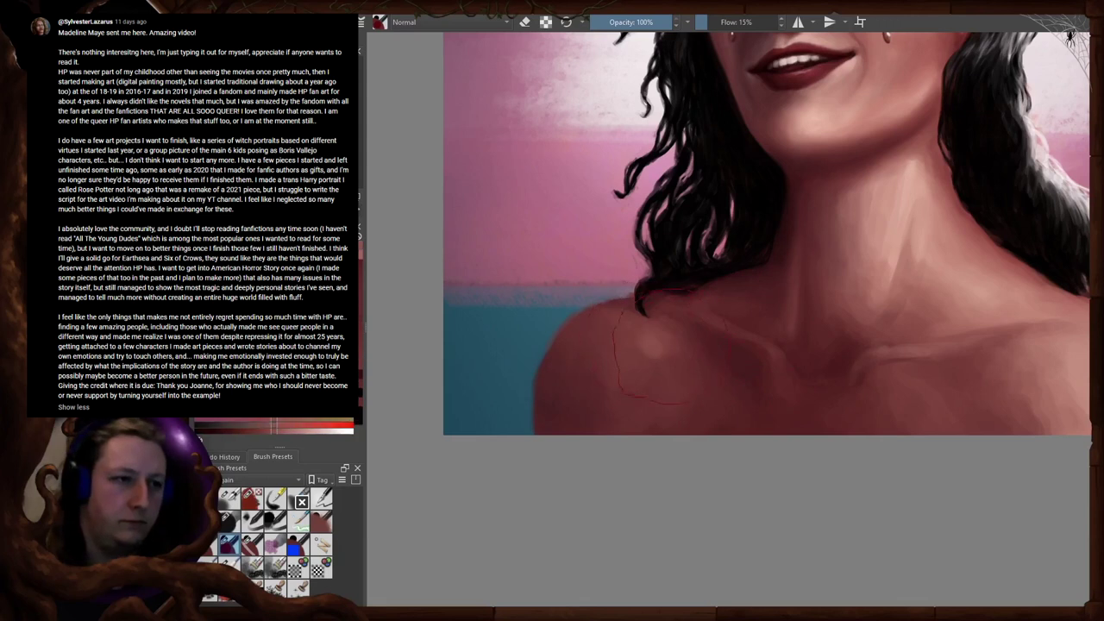
key(m)
key(minus)
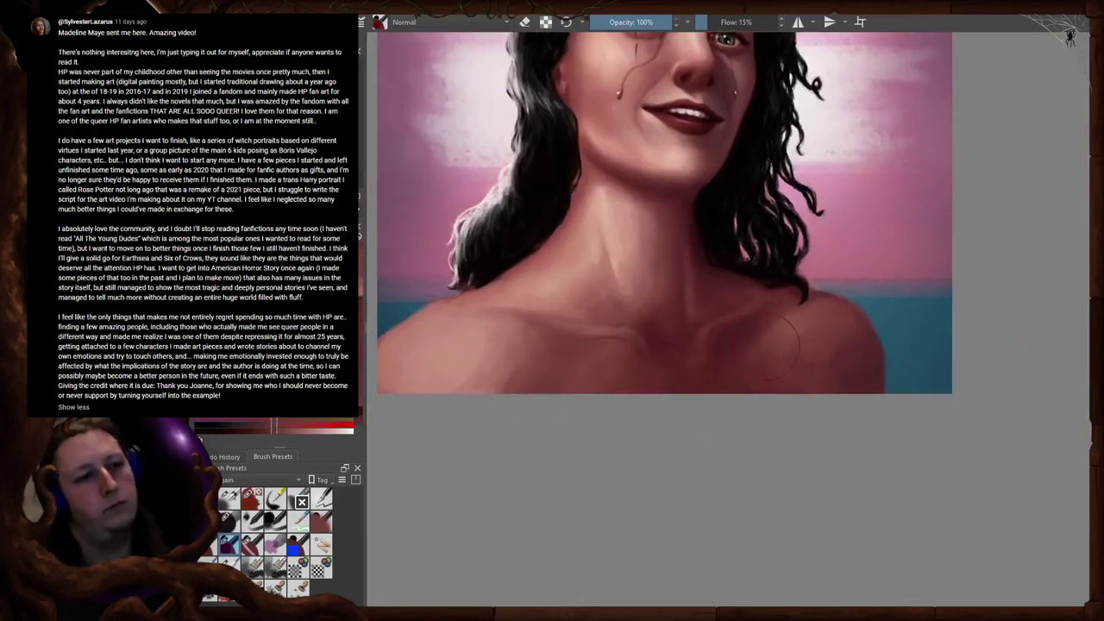